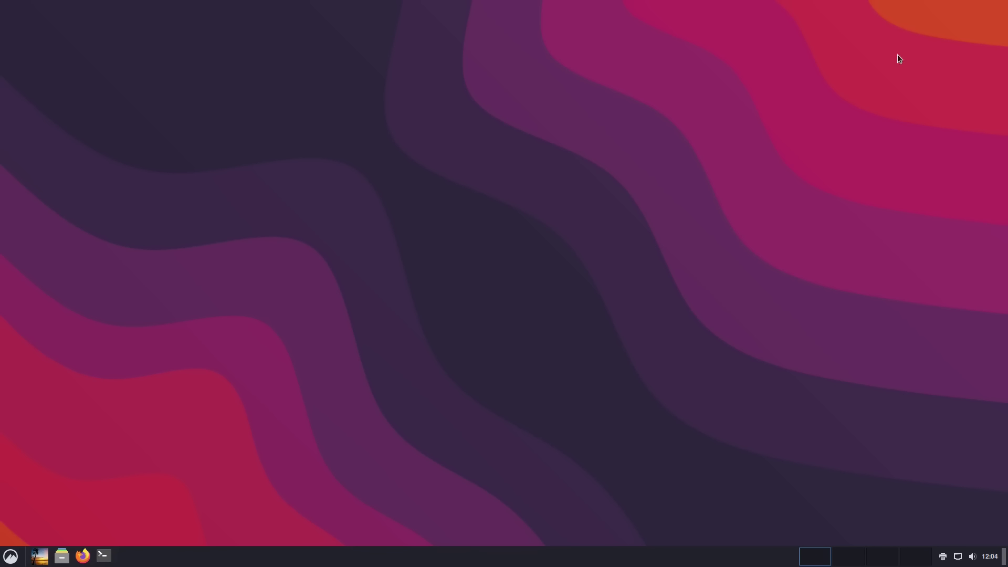
Search the menu for 'sys', check the Cinnamon version in System Info, then close it
click(11, 558)
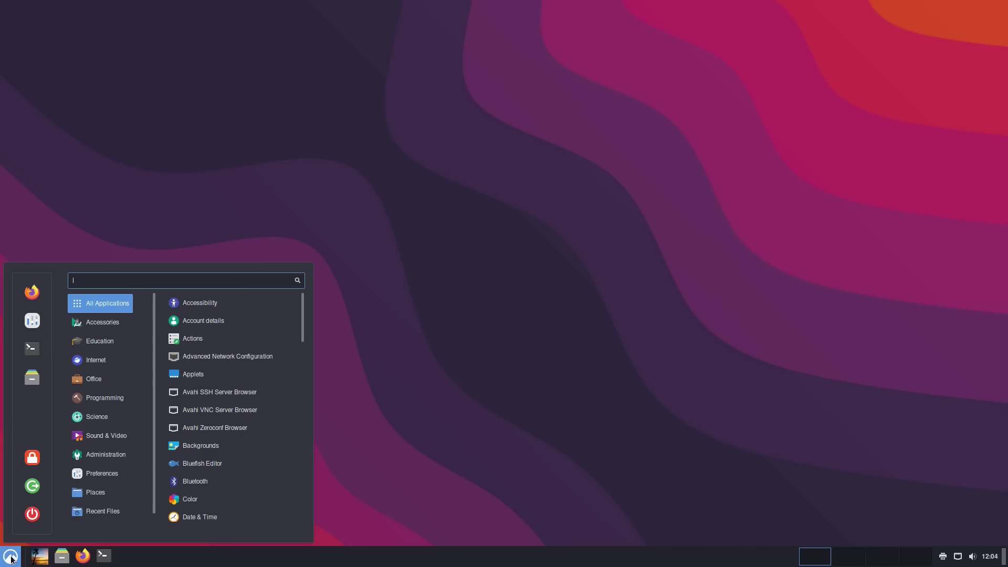
text(sys)
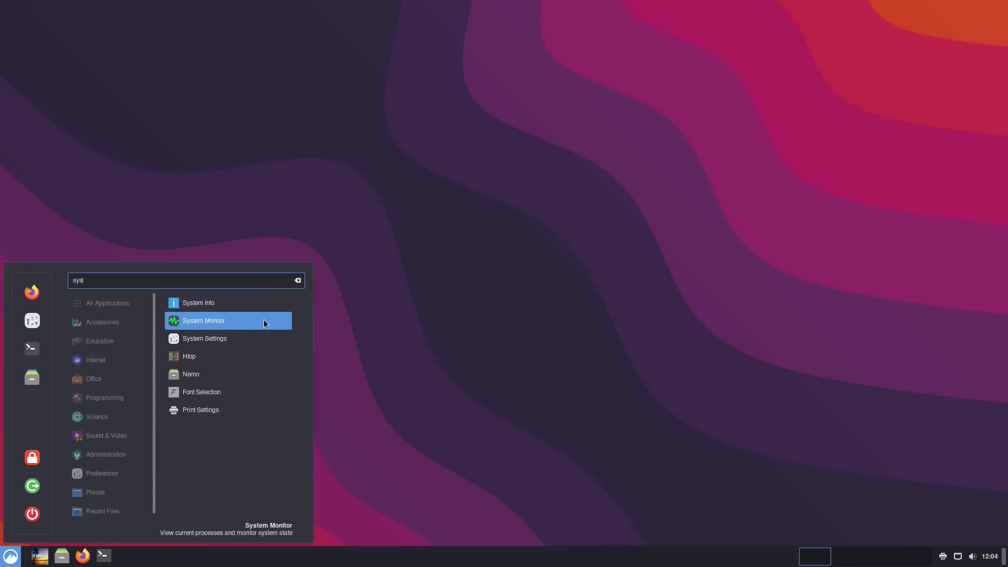
click(235, 303)
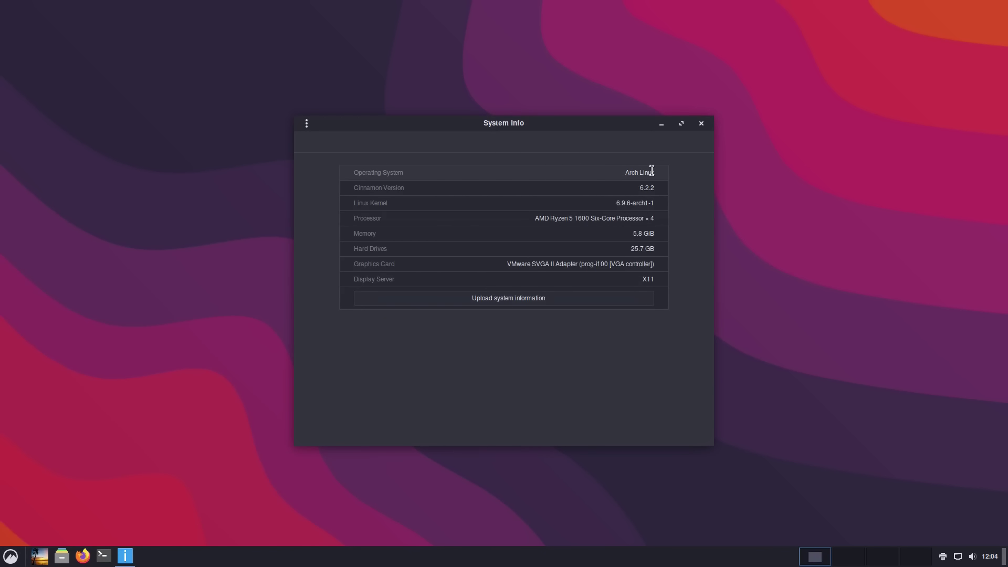
drag(643, 188, 662, 188)
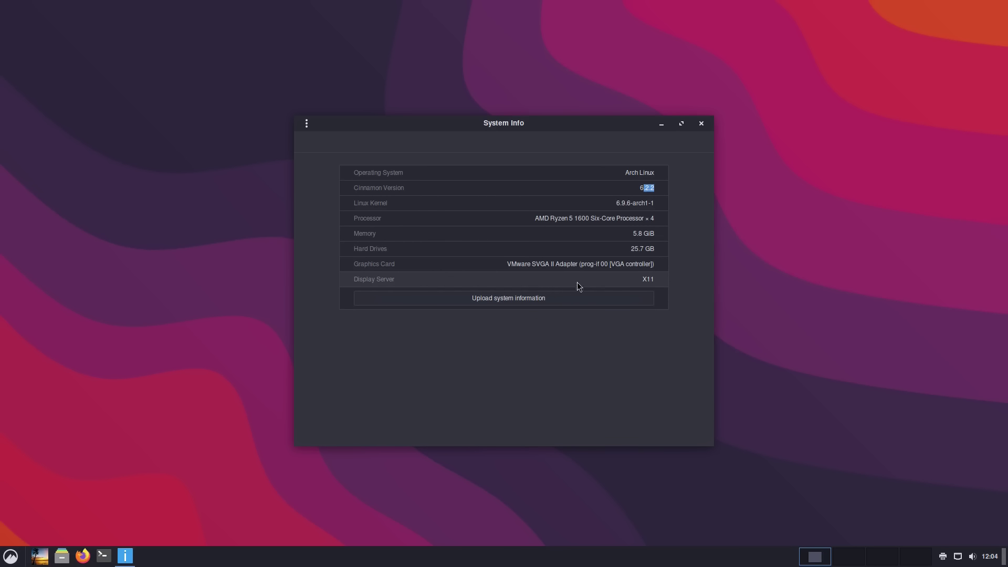
click(700, 122)
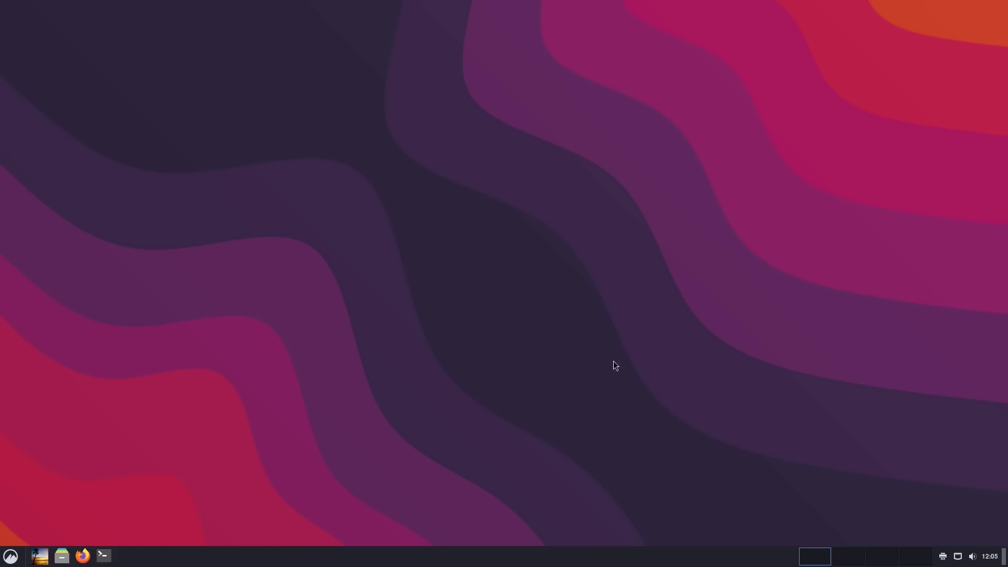
Open Online Accounts from System Settings and move the window up and left
click(11, 555)
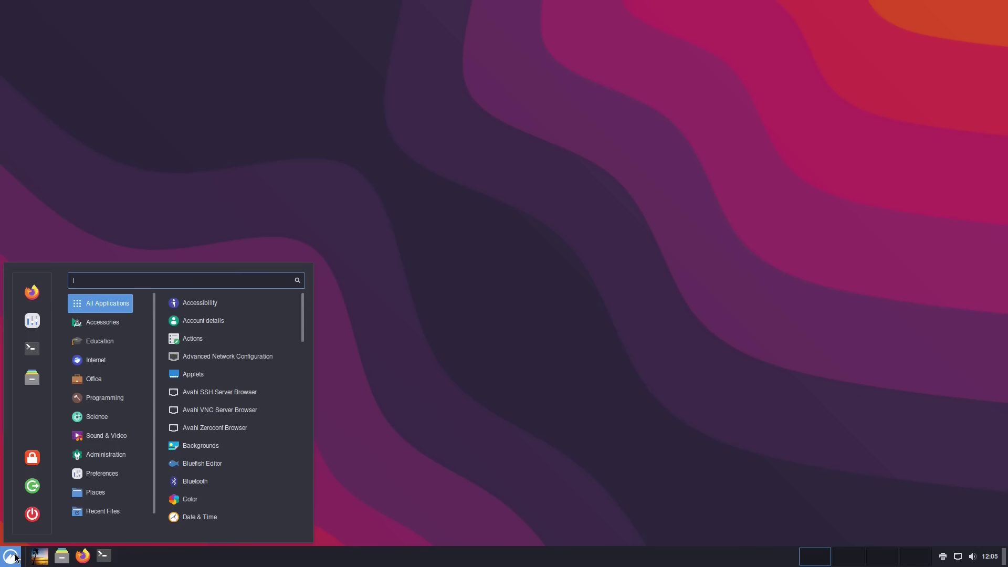
click(32, 320)
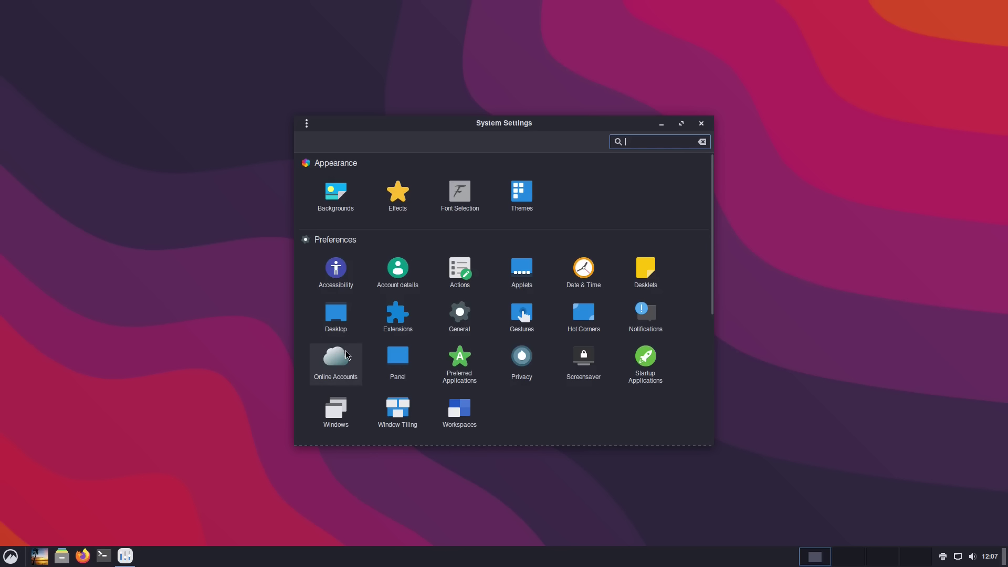
click(344, 361)
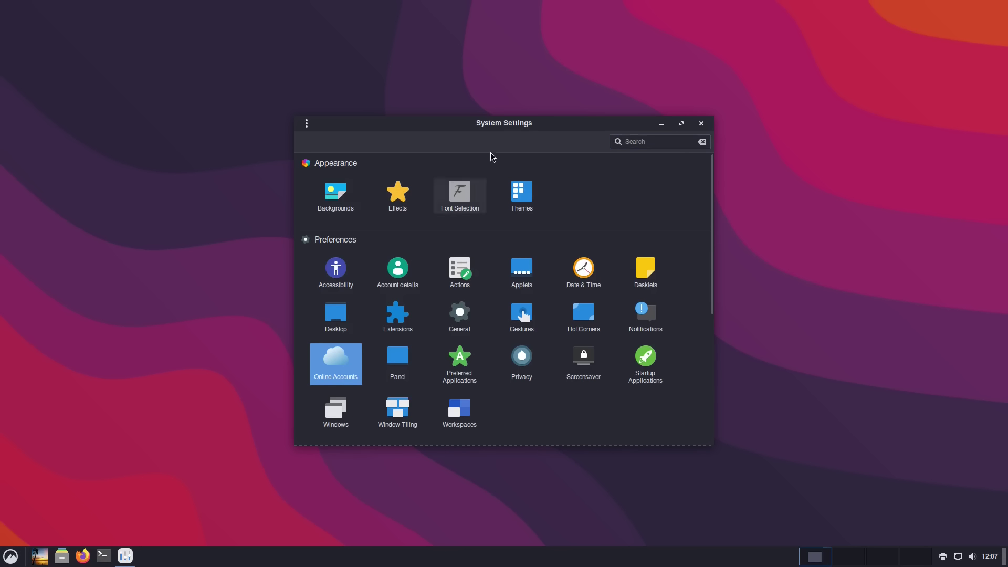
drag(526, 124, 393, 99)
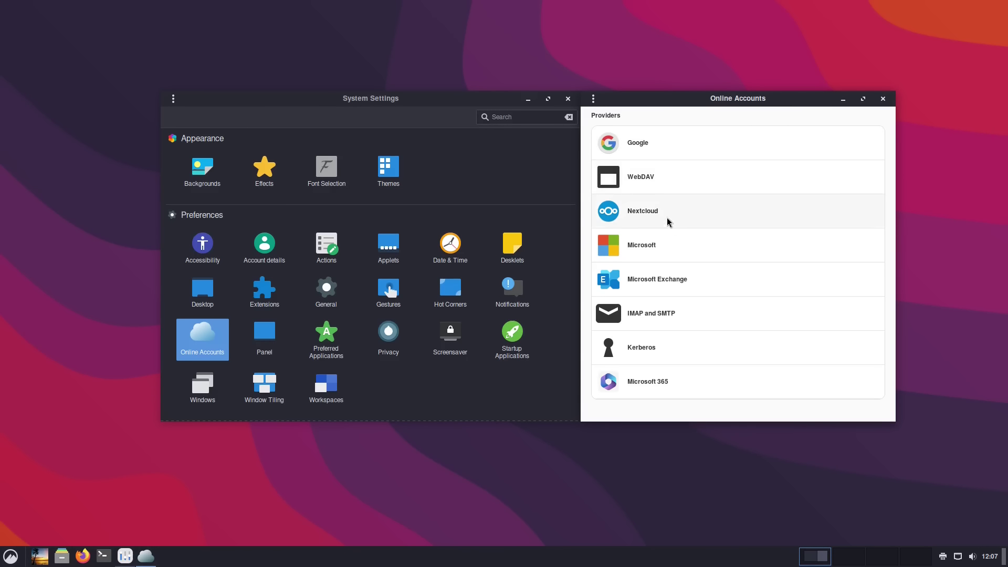
click(671, 149)
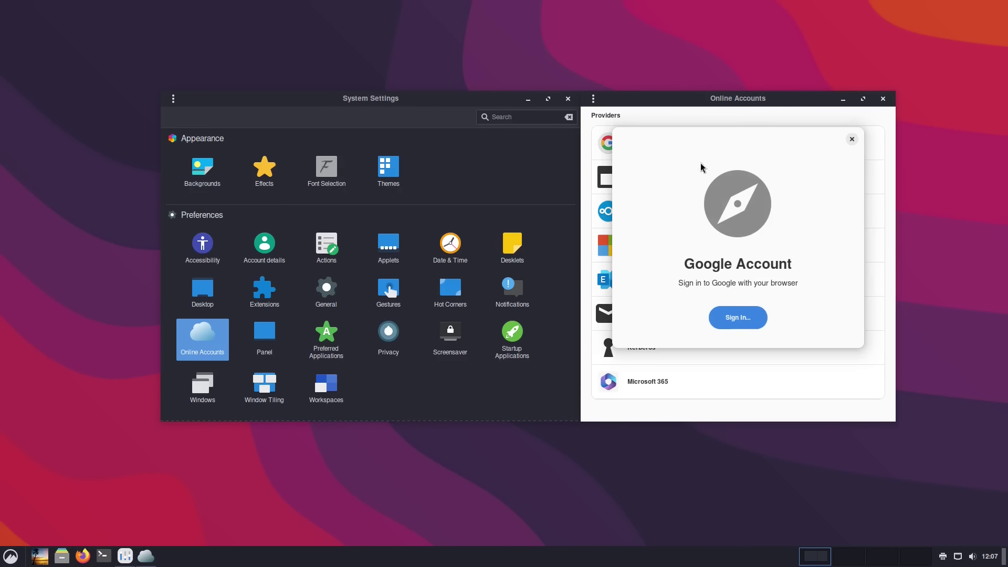
click(851, 139)
click(700, 212)
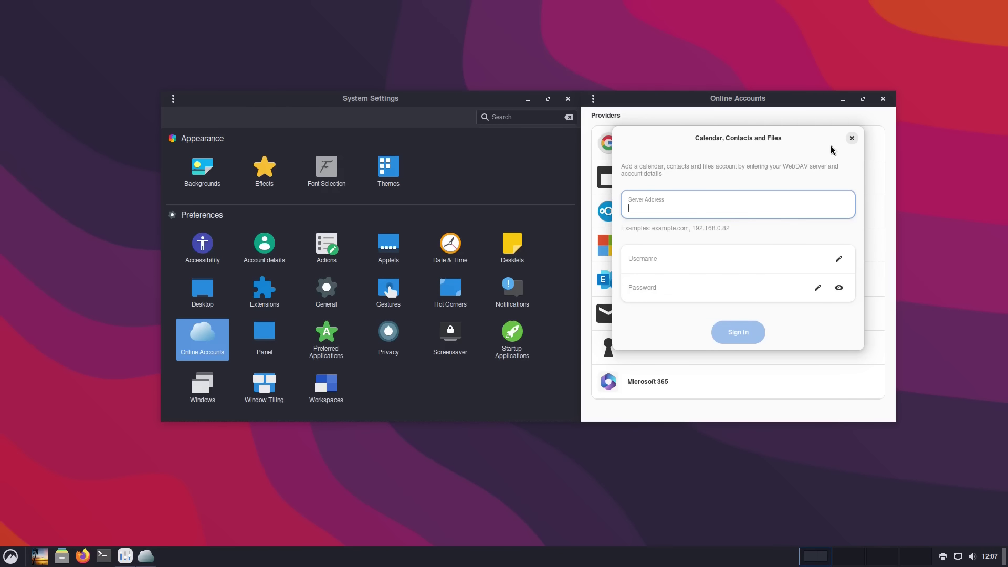
click(851, 138)
click(692, 243)
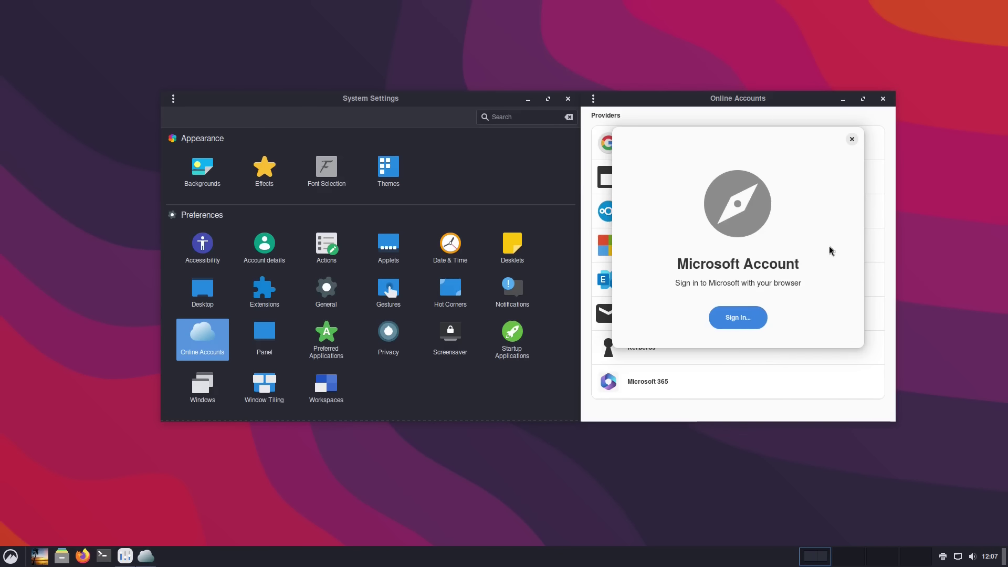
click(850, 141)
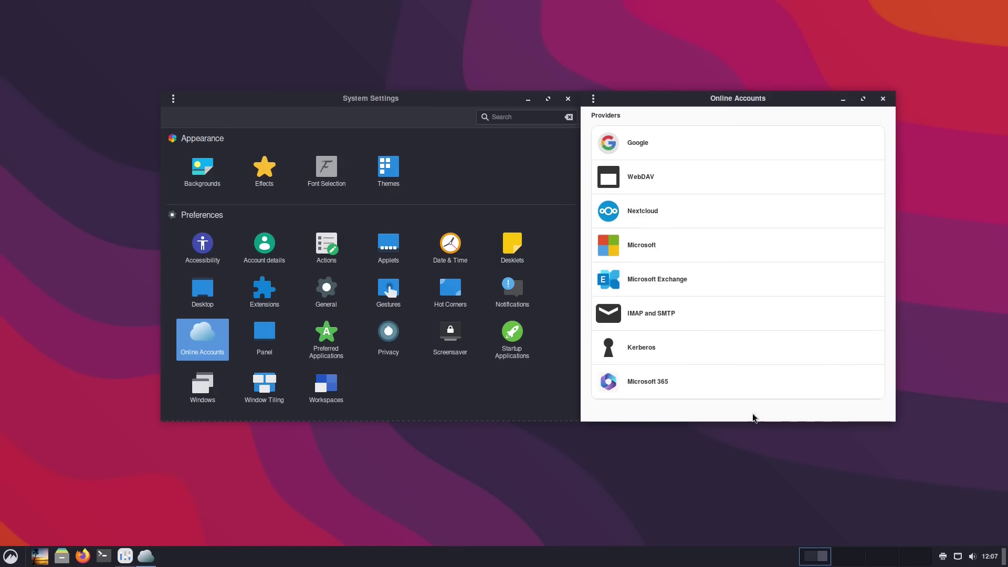
click(721, 393)
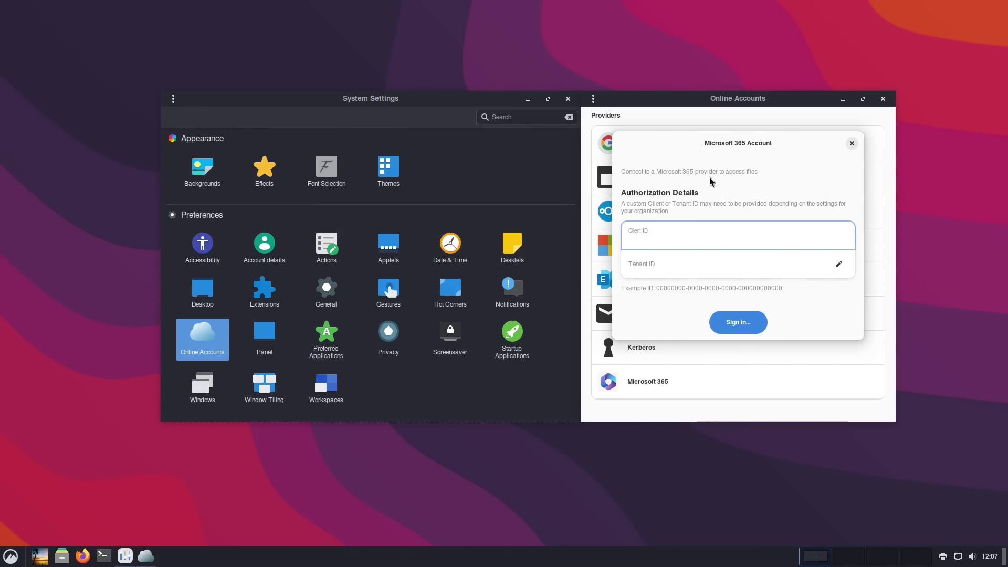
click(855, 144)
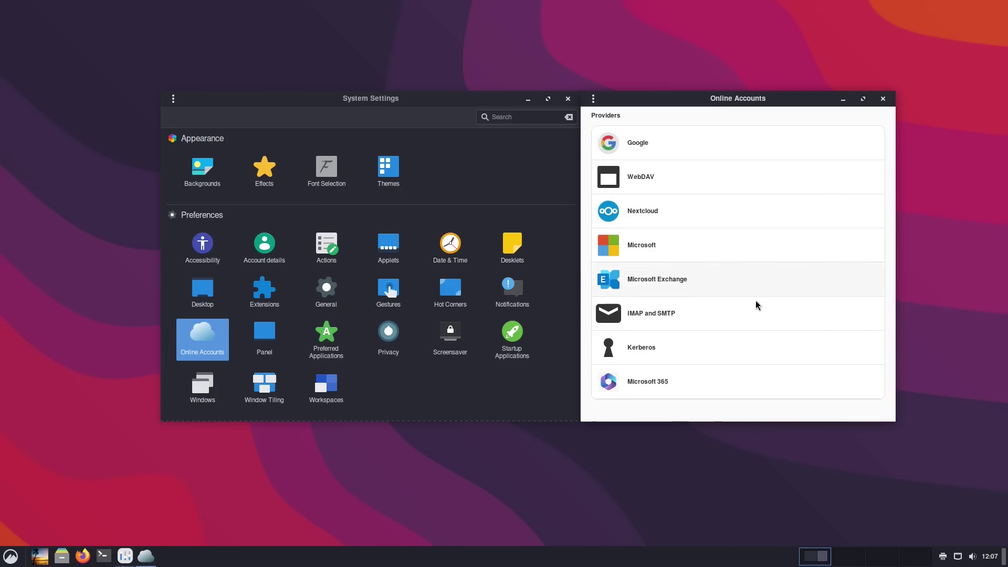
click(657, 347)
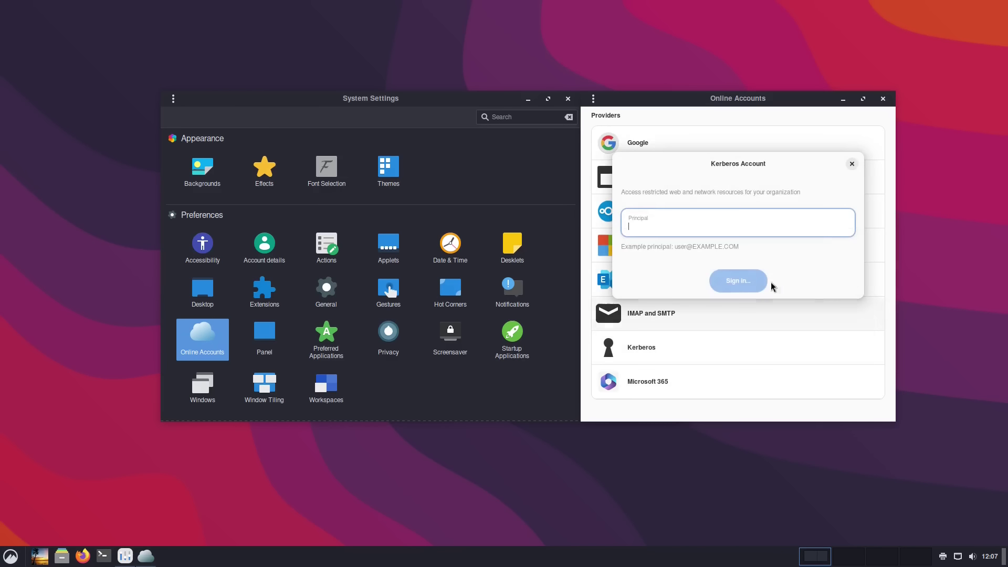
click(847, 163)
click(710, 304)
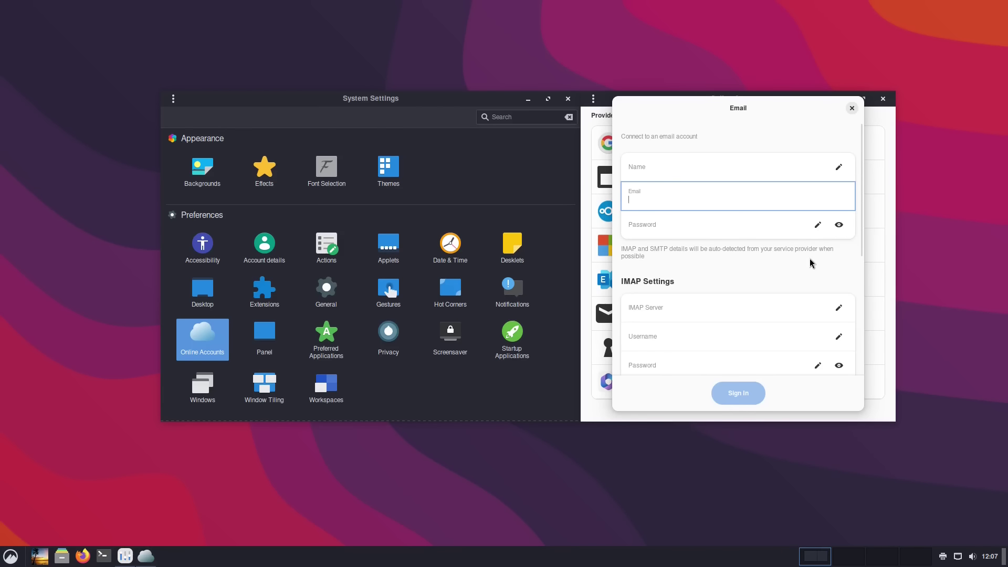
drag(861, 253, 853, 210)
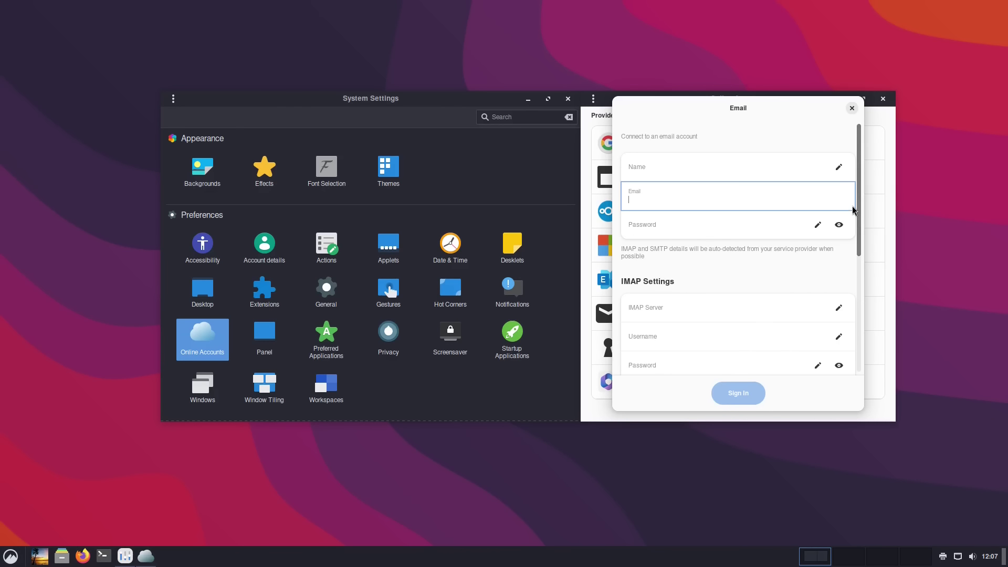
click(851, 109)
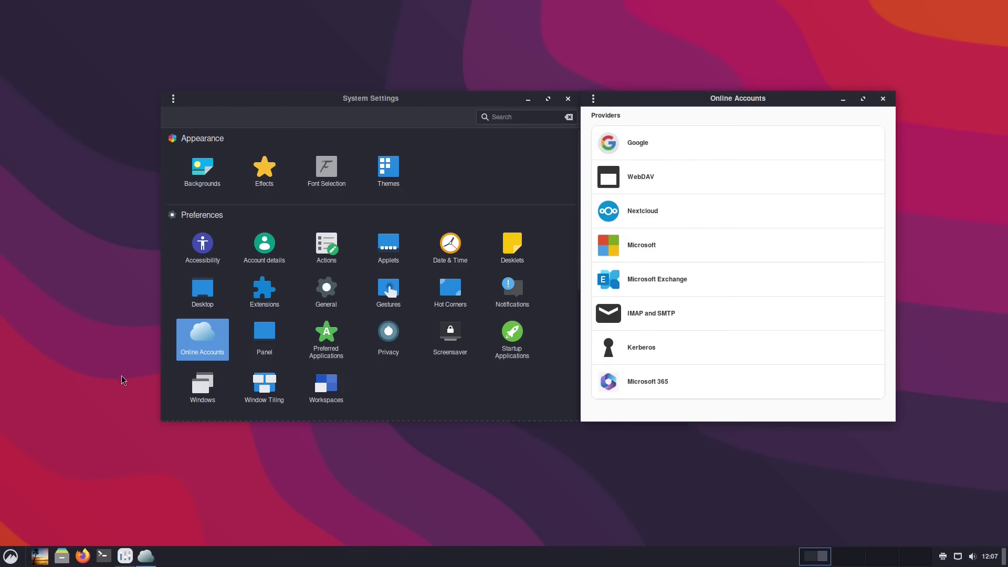
Search the menu for 'evol' without launching anything, then close the Online Accounts window
click(6, 563)
text(evol)
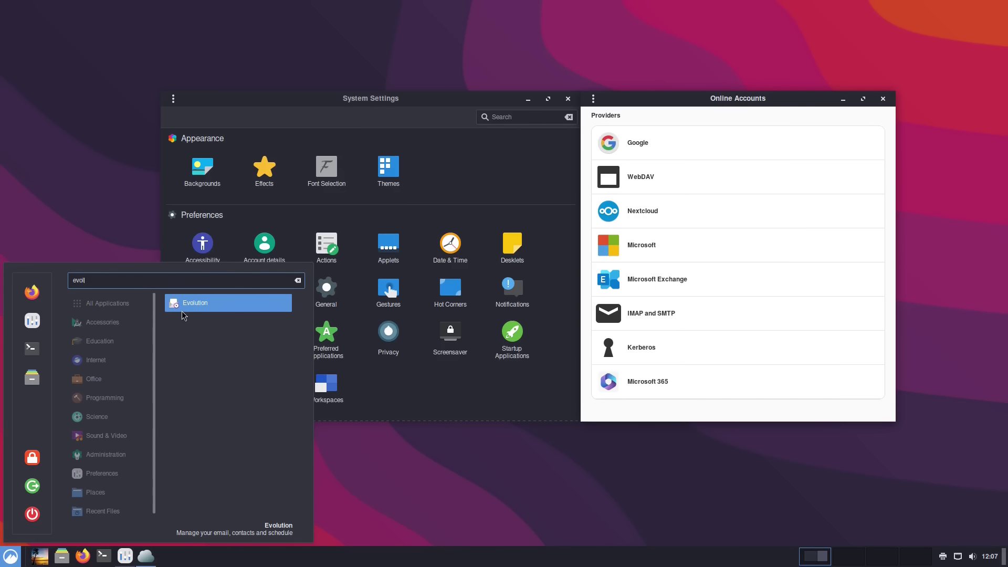
click(647, 209)
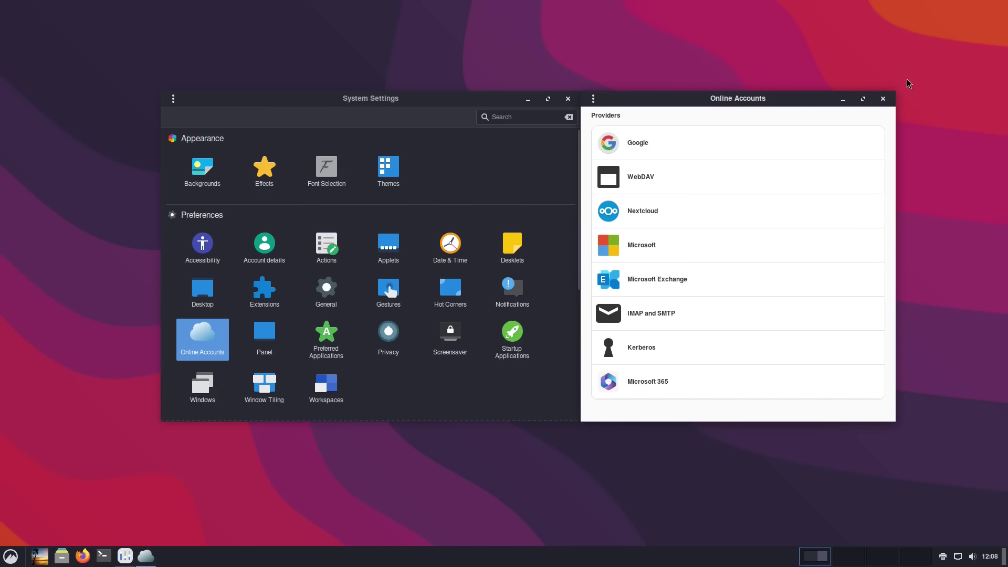
click(883, 99)
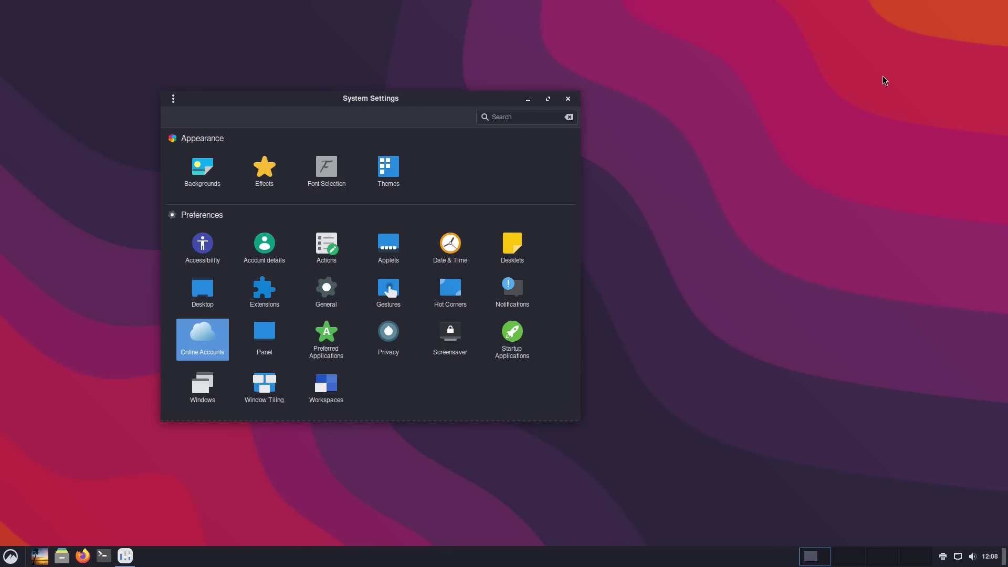
click(14, 557)
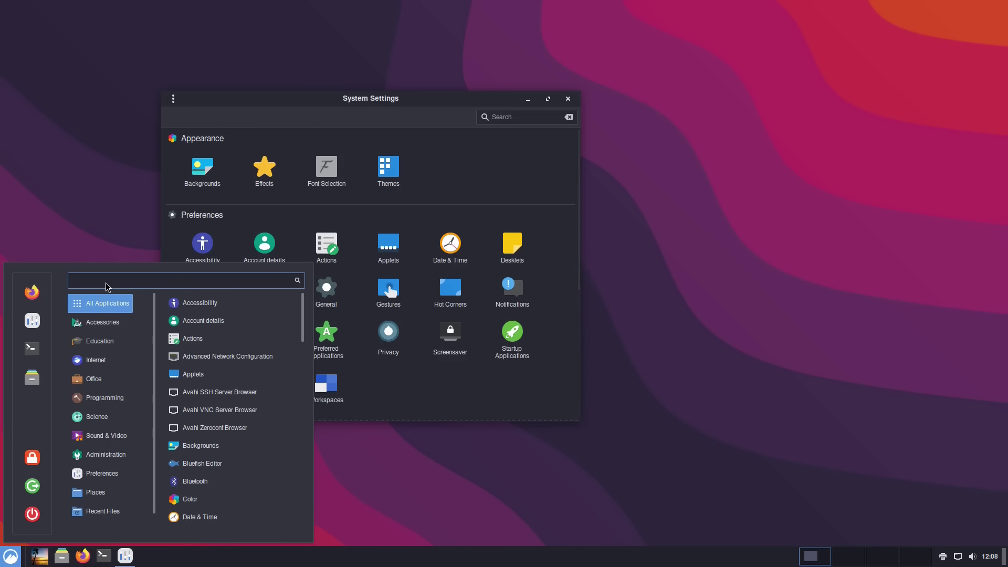
click(429, 398)
click(326, 347)
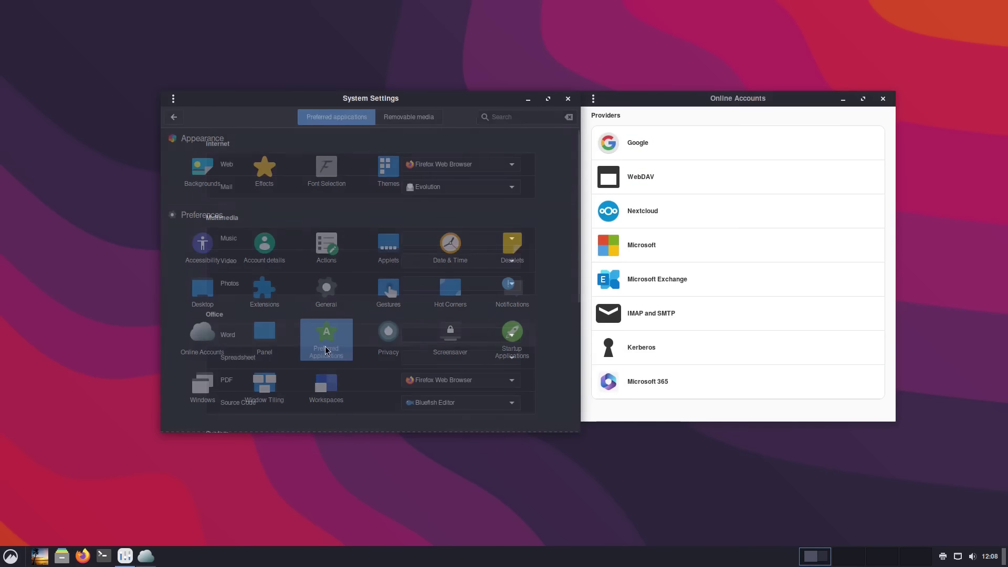
click(173, 116)
click(522, 351)
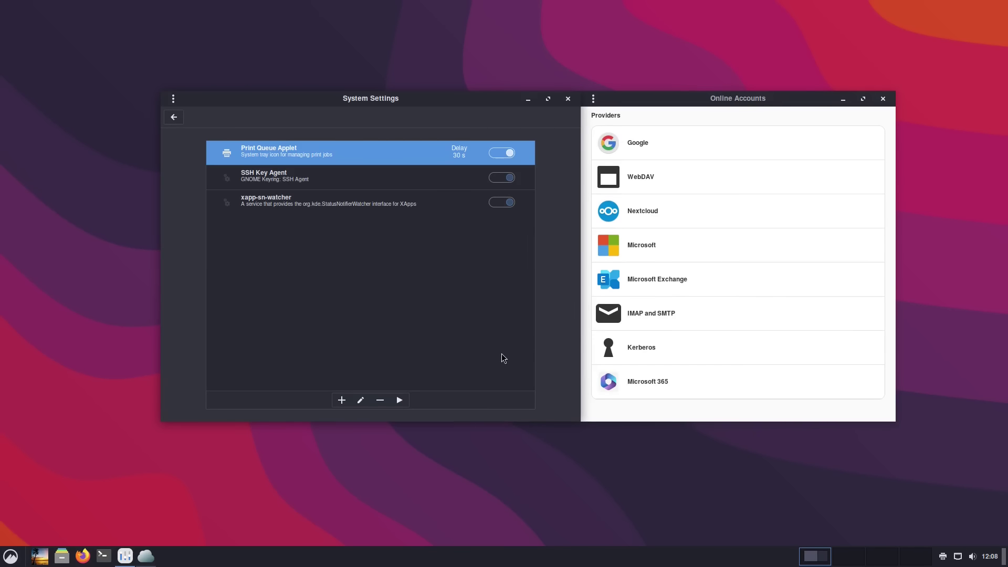
click(884, 100)
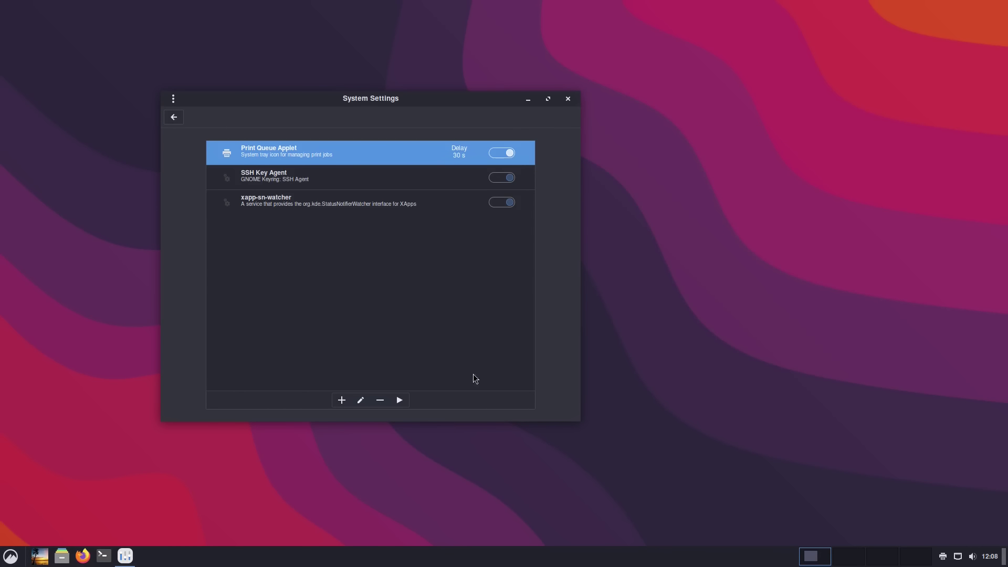
click(345, 404)
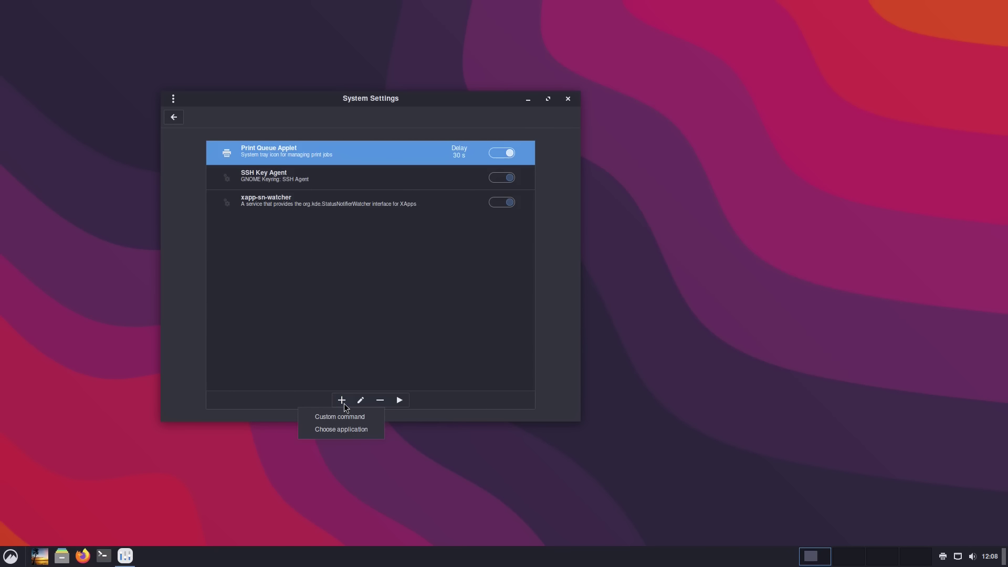
click(347, 431)
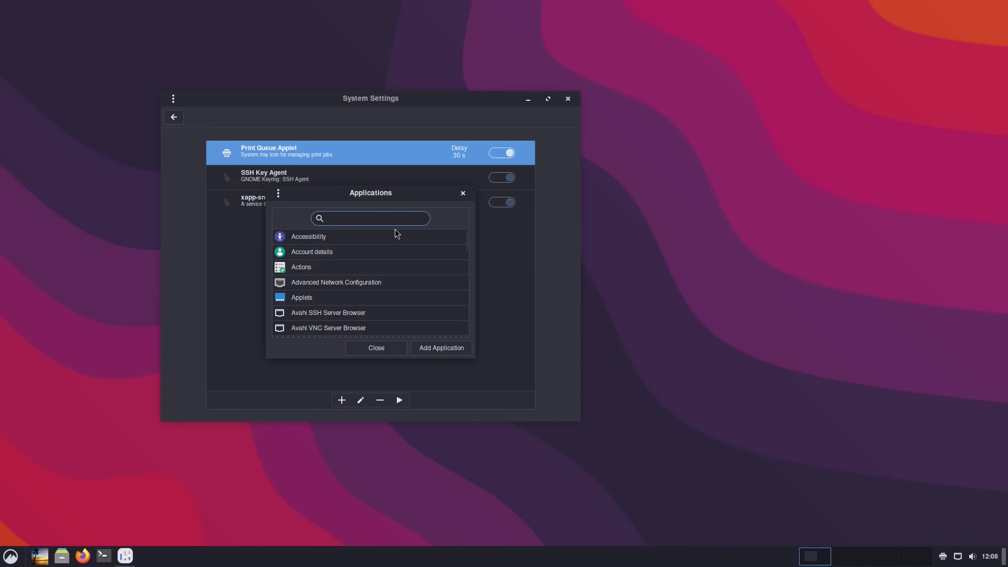
text(ev)
key(BackSpace)
key(BackSpace)
text(ev)
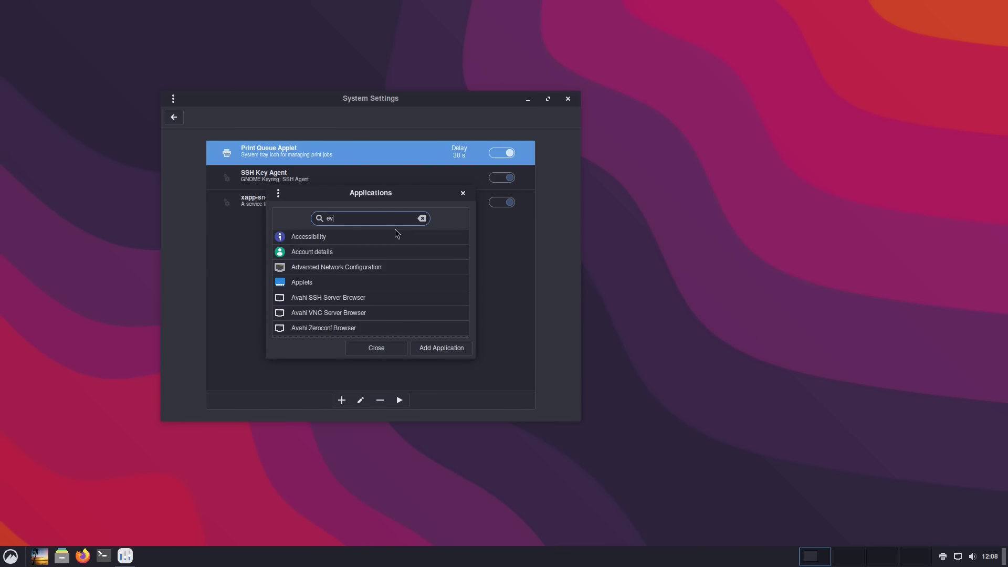
text(ol)
click(346, 237)
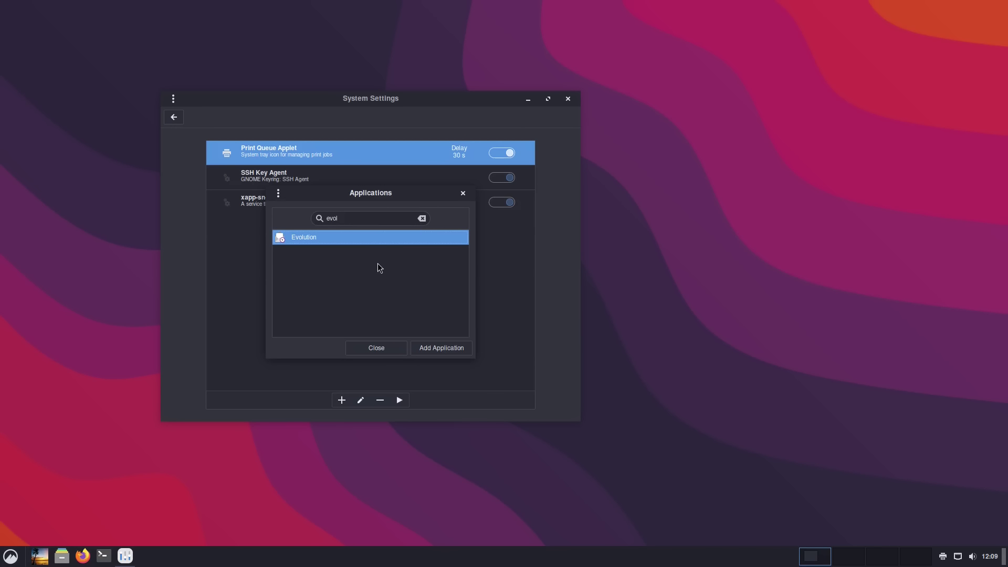
click(462, 193)
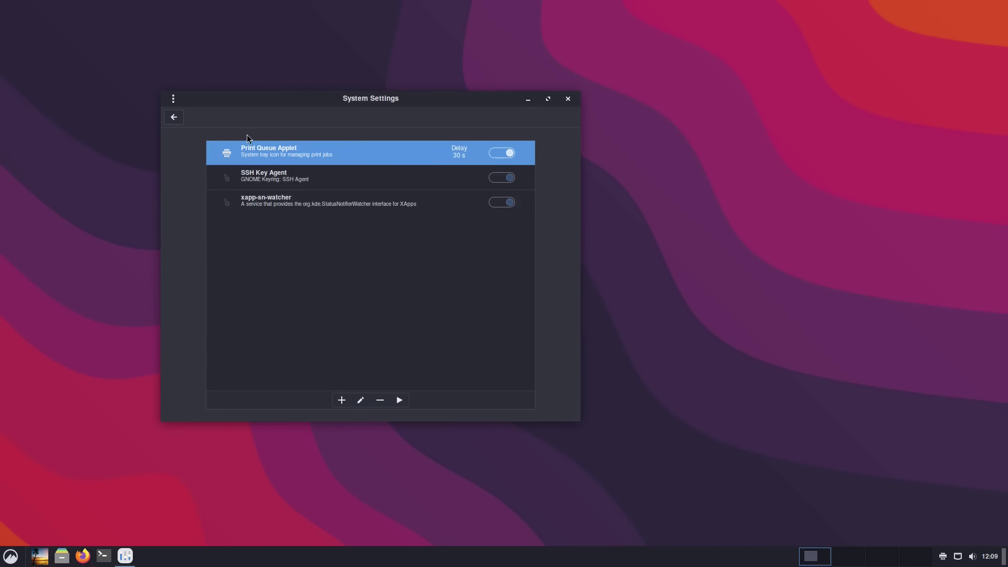
click(173, 117)
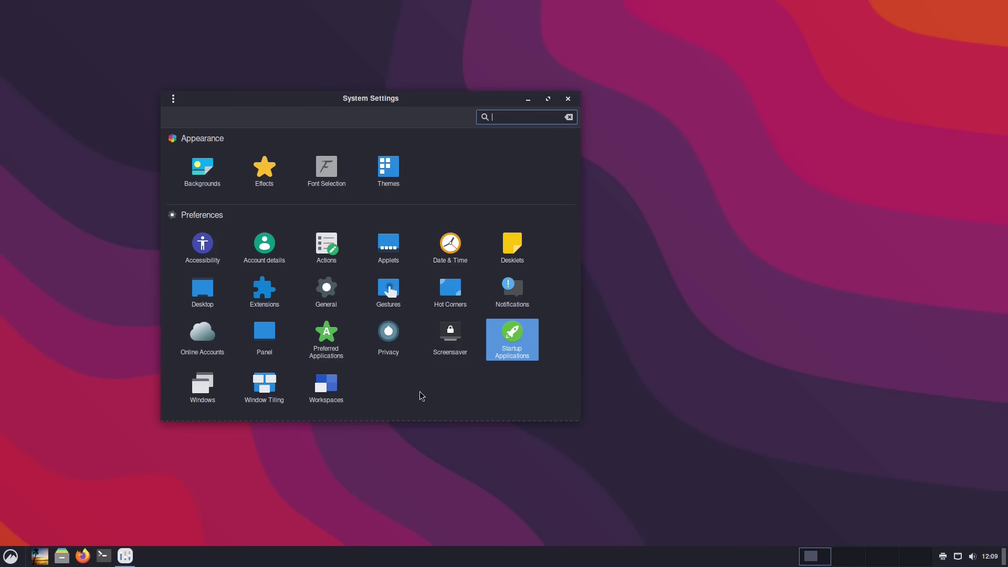
click(708, 282)
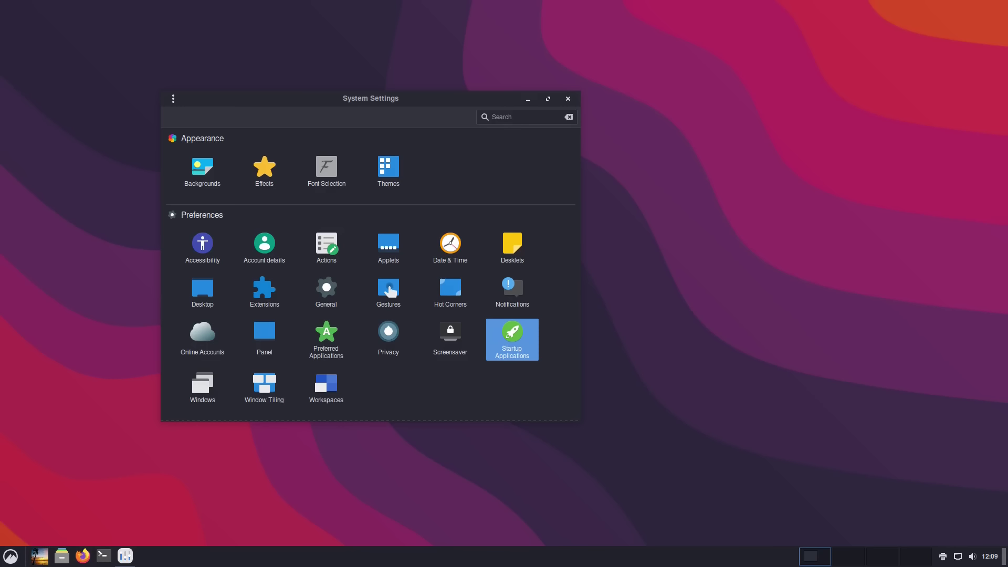
Open the panel's user menu with Lock Screen, Switch User, Log Out and Power Off
click(42, 560)
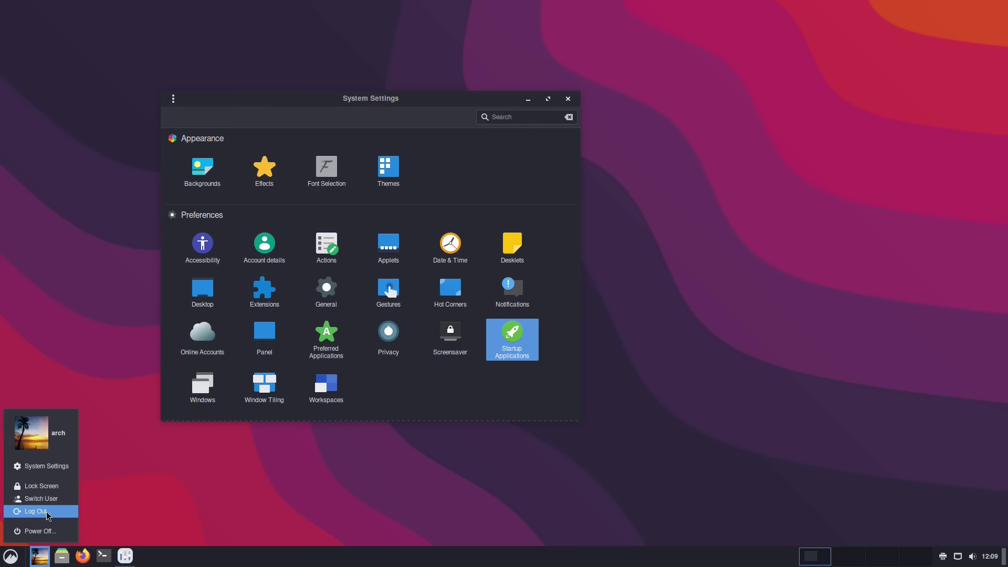
Open the Applets manager from the panel's context menu and open the User Applet's settings
click(240, 551)
right_click(240, 551)
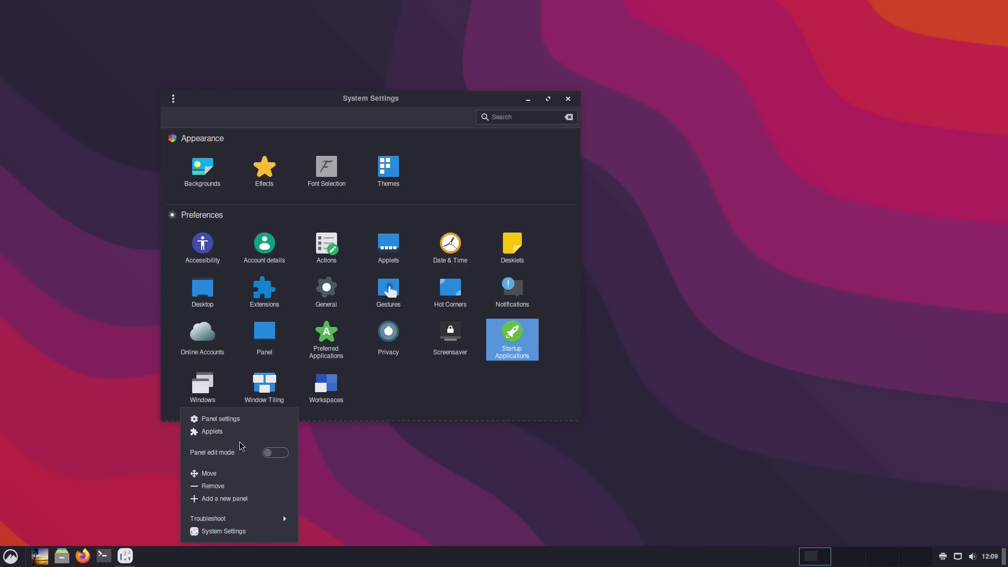
click(228, 432)
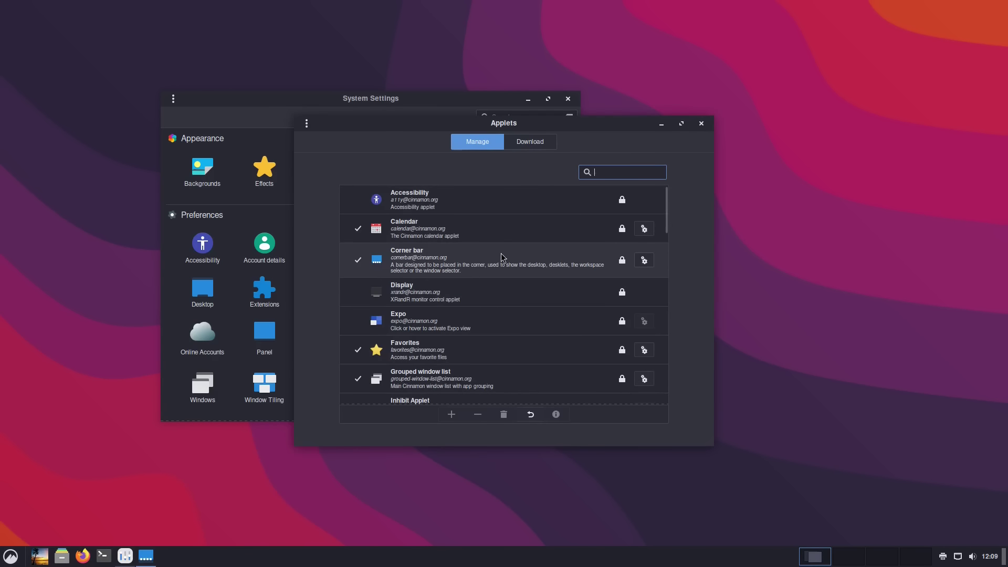
scroll(490, 364, down, 15)
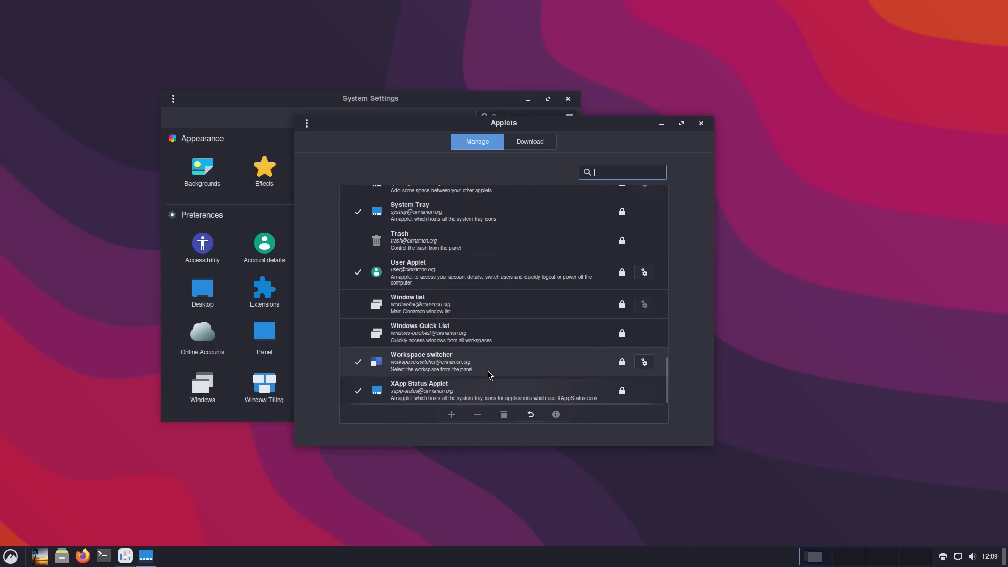
click(577, 273)
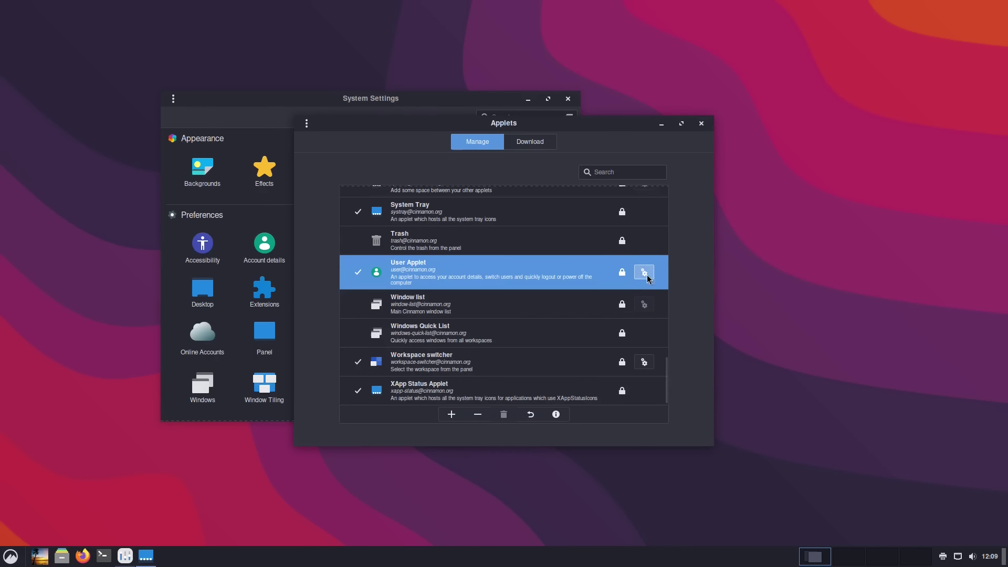
click(644, 273)
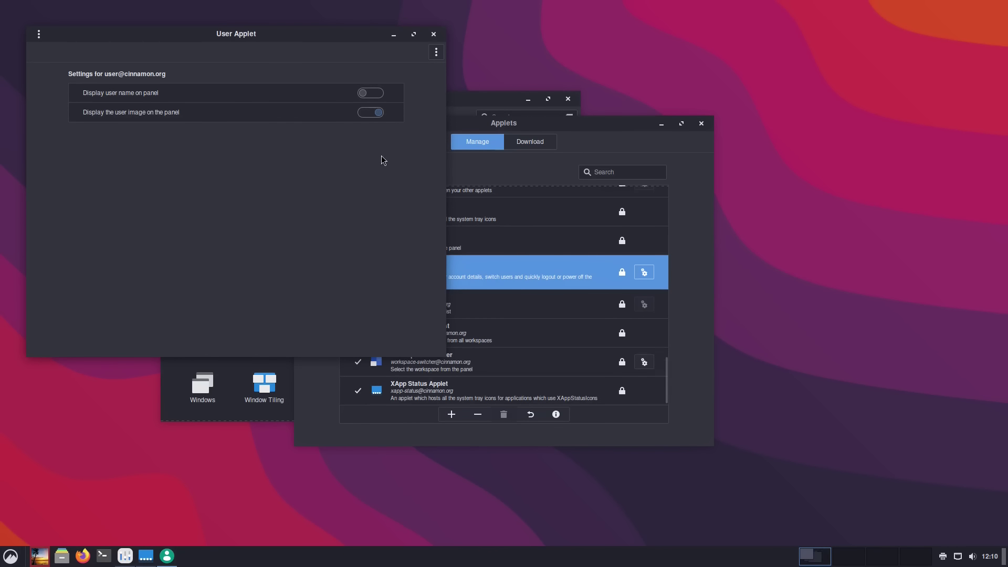
Toggle the user image and user name panel switches off and back, then close the settings
click(375, 115)
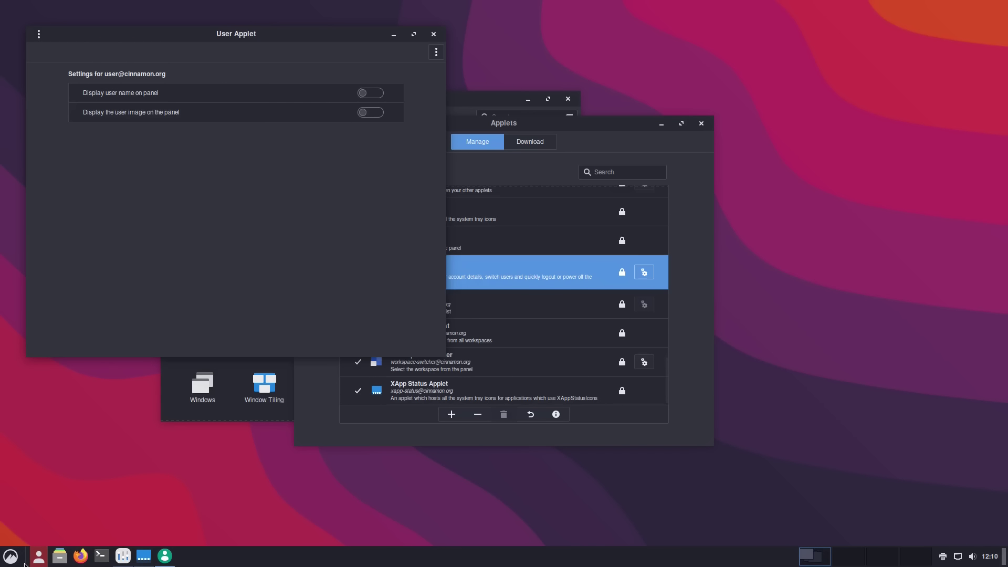
click(378, 113)
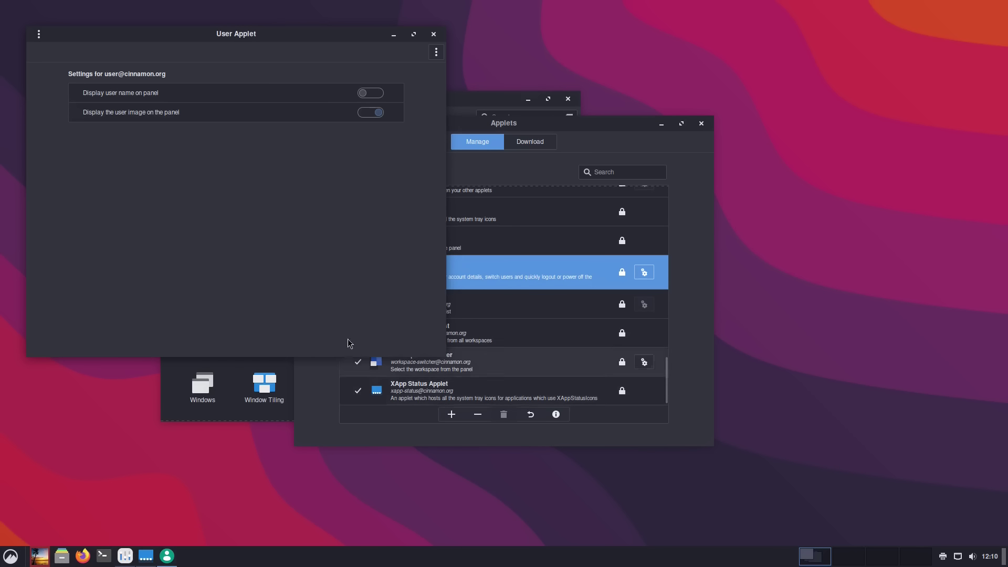
click(372, 95)
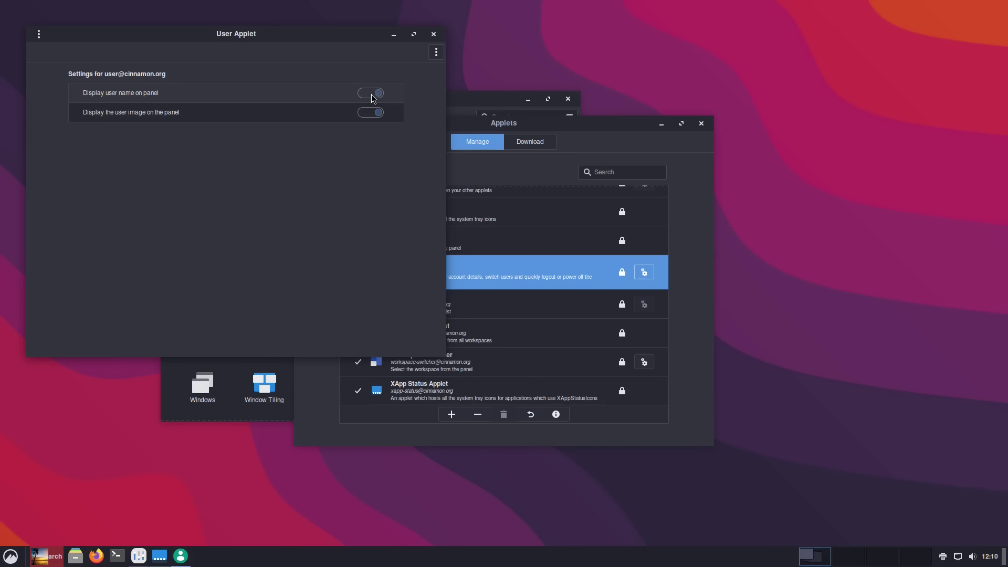
click(371, 94)
click(433, 34)
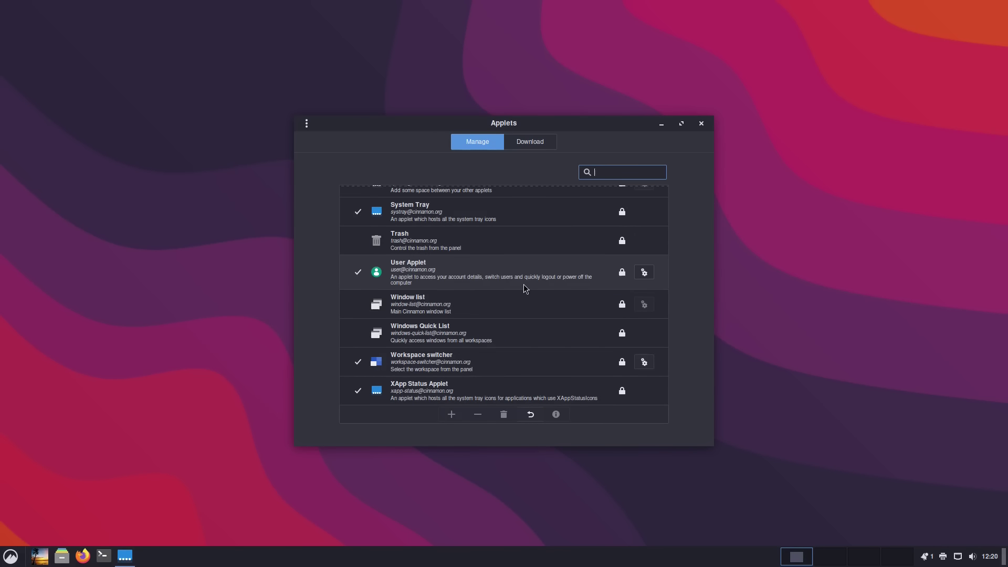
Select the Corner bar applet and test it to show the desktop, then restore the Applets window
scroll(525, 289, up, 15)
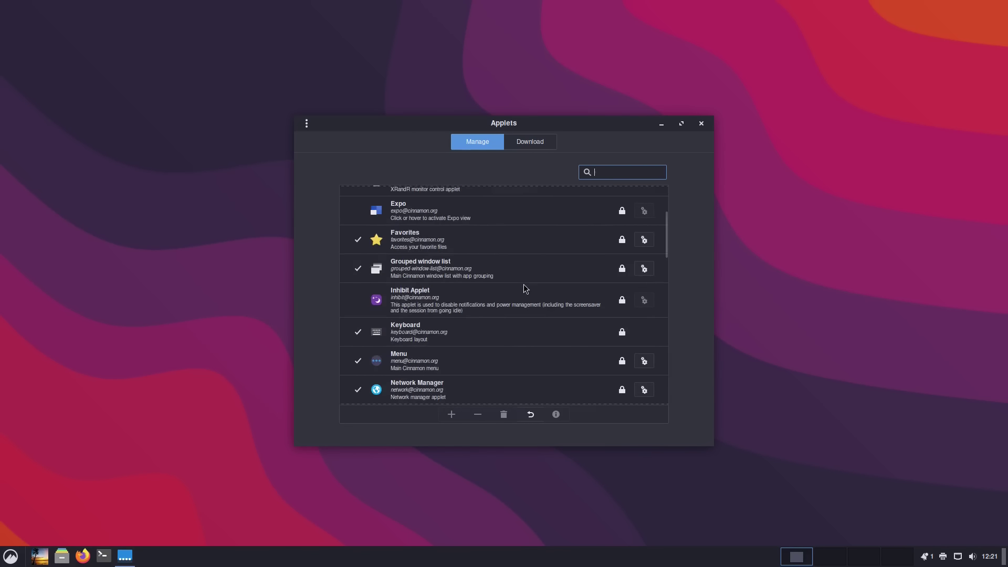
click(471, 273)
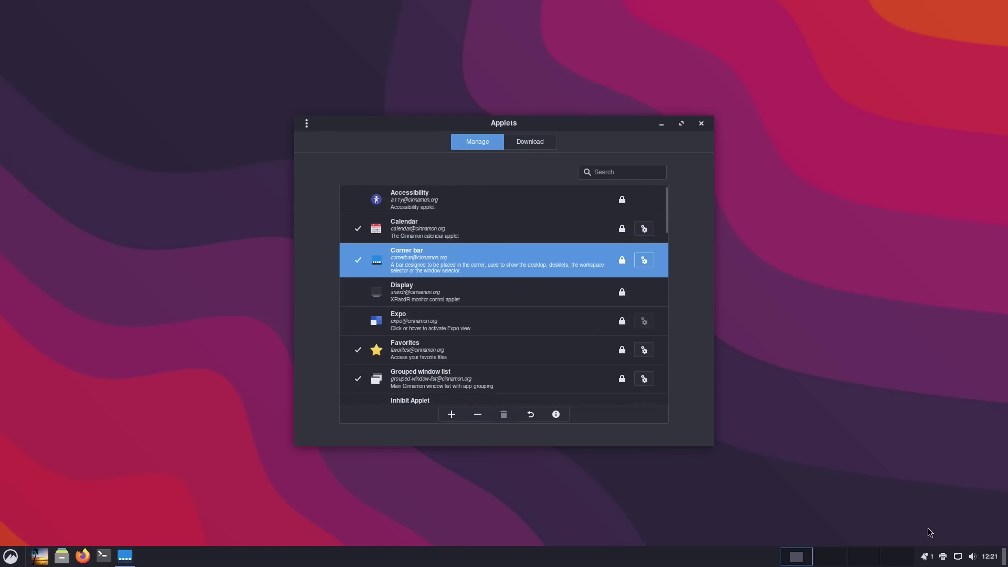
click(1004, 560)
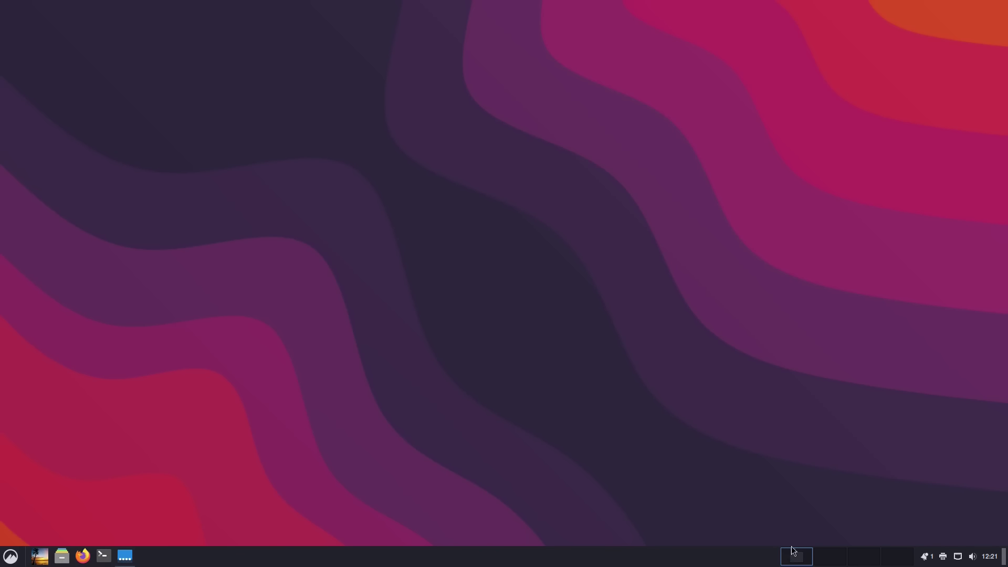
click(126, 557)
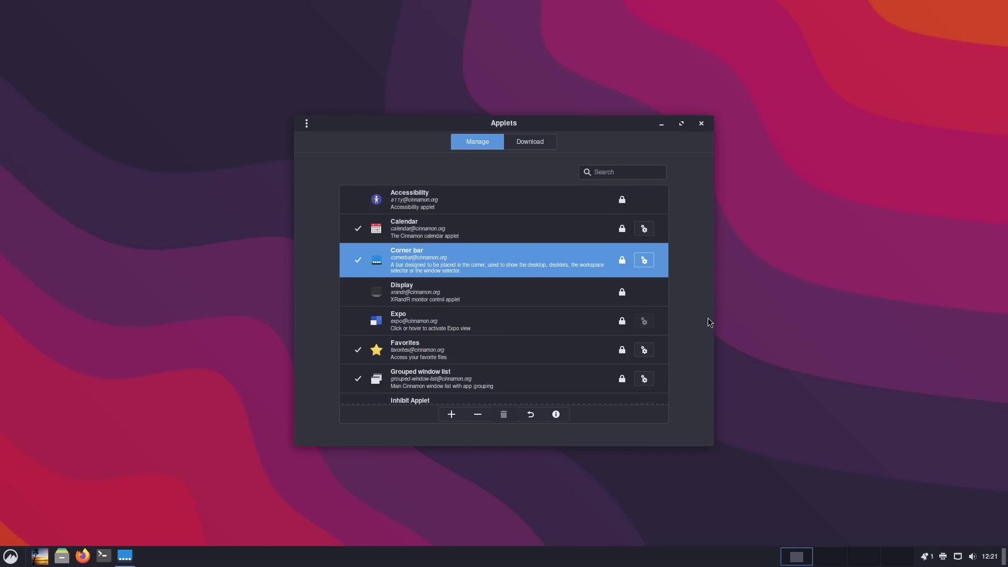
Open the Corner bar settings centred on screen and inspect the Shift + click options without changing them
click(644, 261)
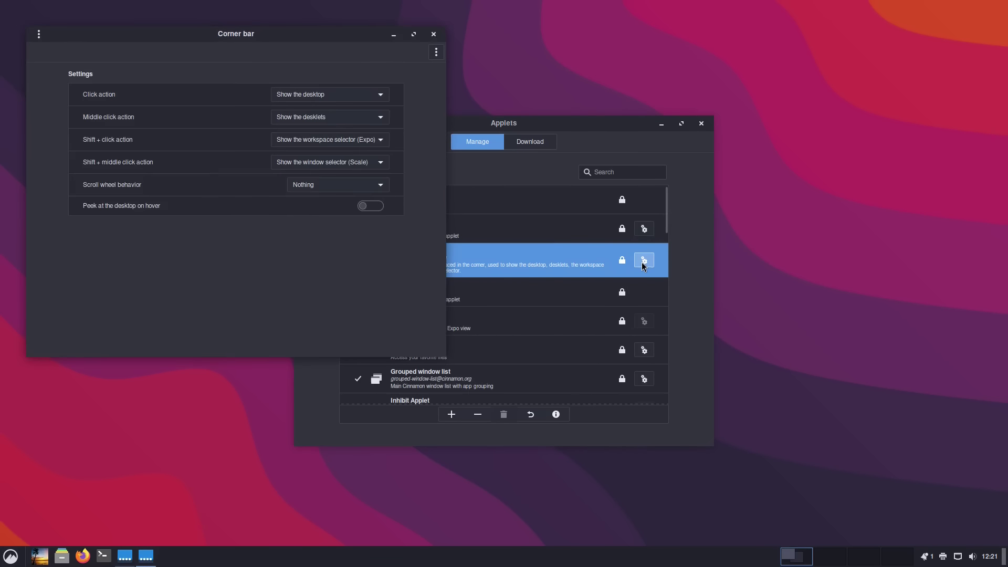
drag(258, 36, 478, 137)
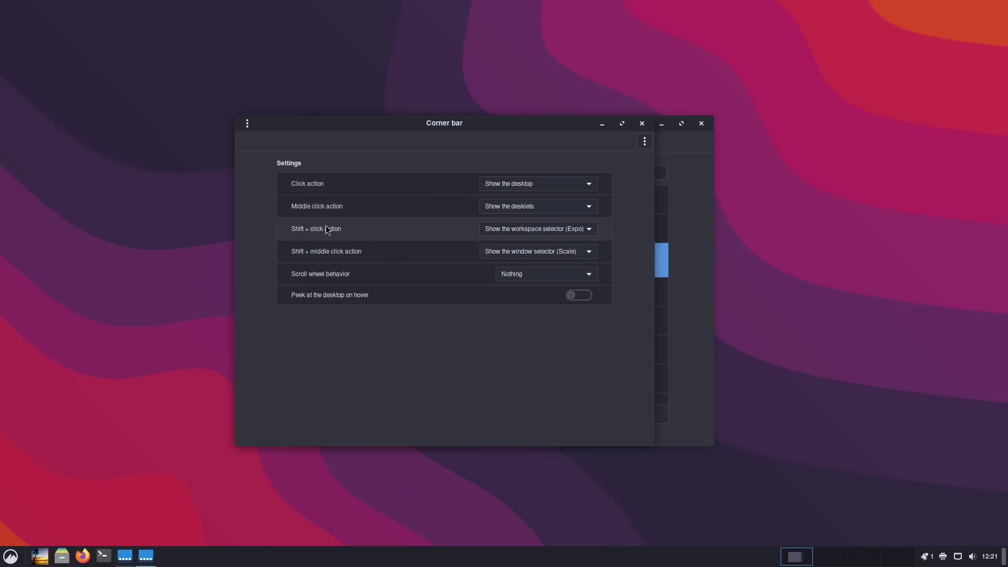
click(592, 229)
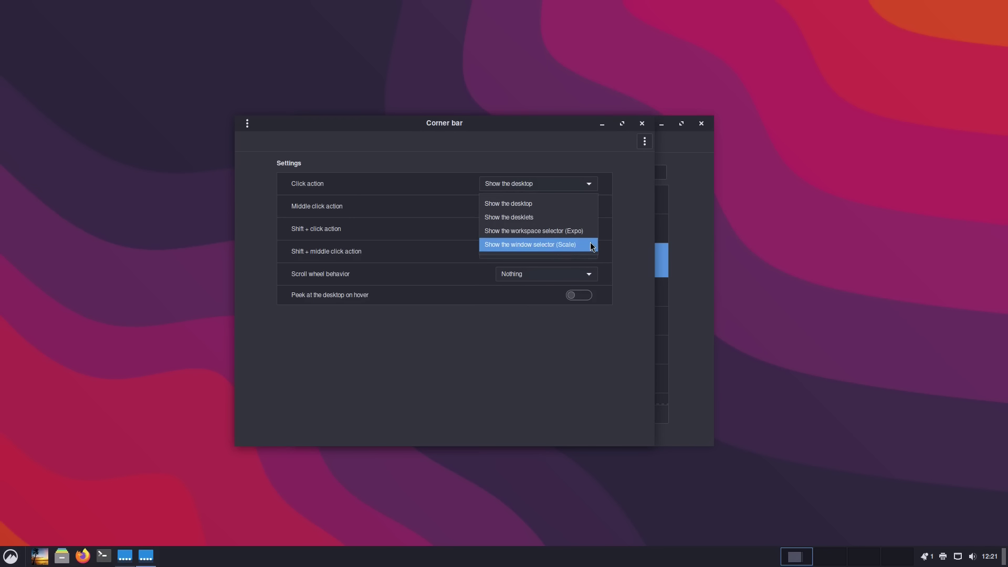
click(546, 338)
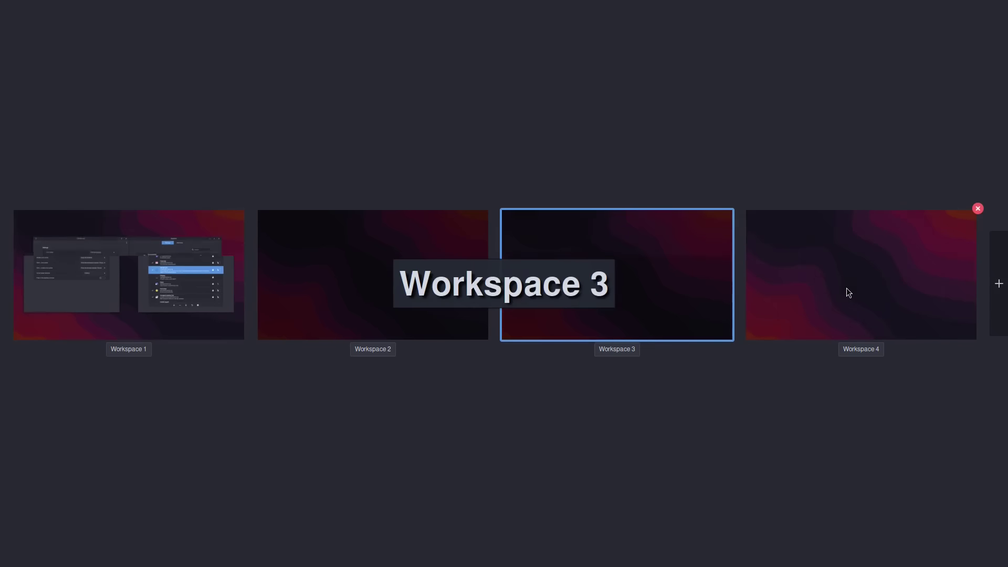
Step across workspaces in the overview with Ctrl+Alt+arrows, return to Workspace 1, and show the desktop
key(ctrl+alt+Left)
key(ctrl+alt+Right)
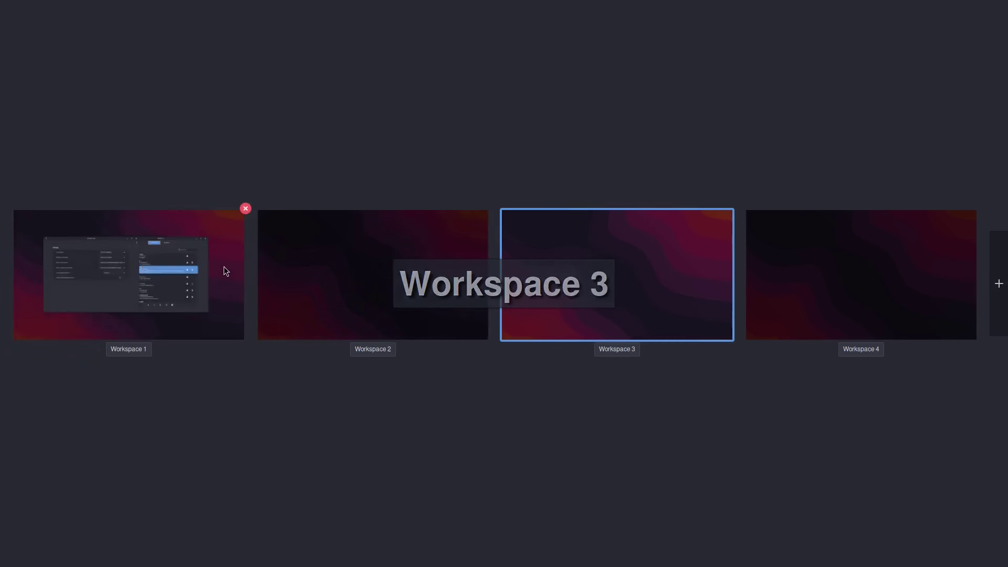
click(225, 269)
click(1003, 557)
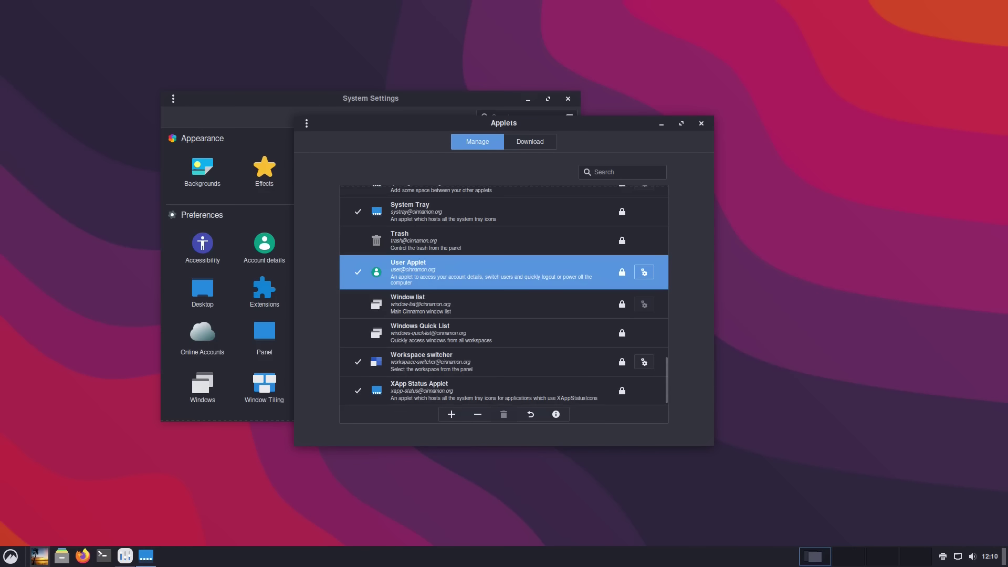
Open a terminal and the home folder, moving them to other workspaces with Ctrl+Alt+Shift+Right
click(105, 557)
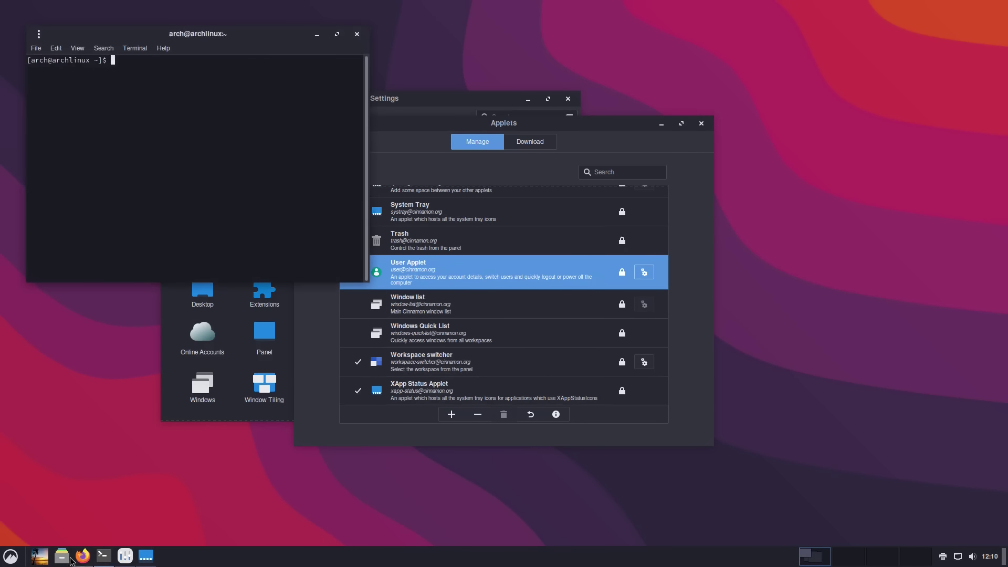
click(70, 556)
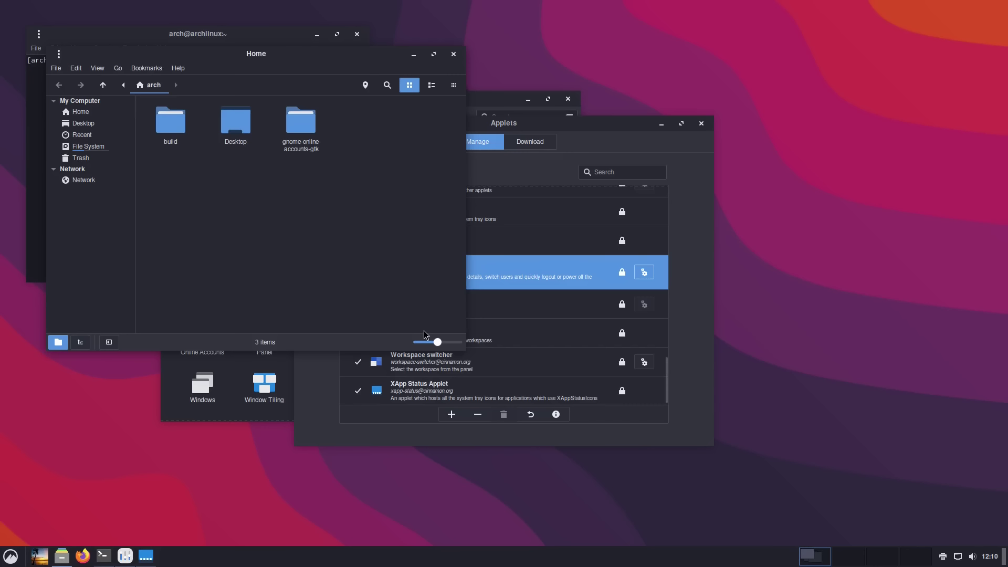
key(ctrl+alt+shift+Right)
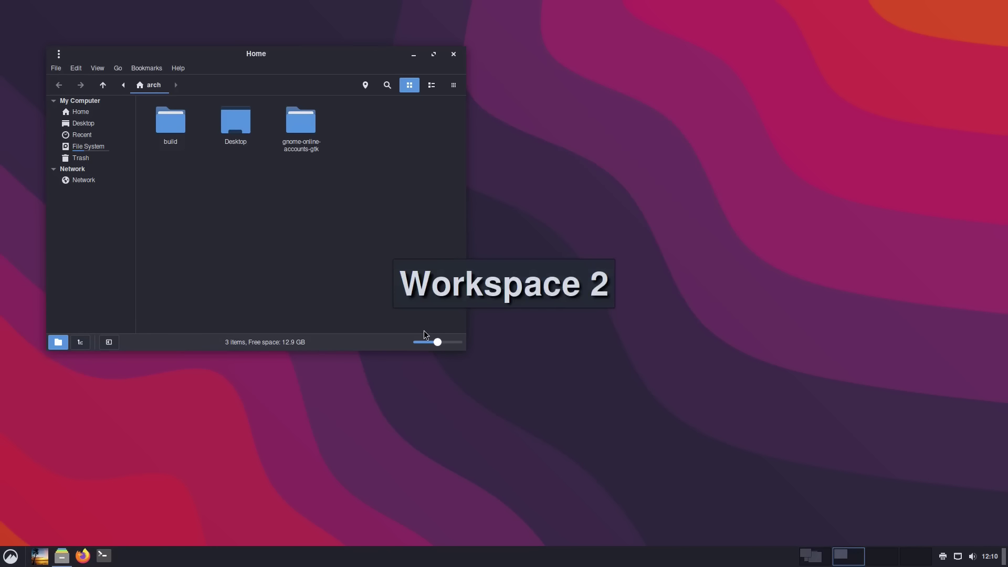
key(ctrl+alt+Left)
key(ctrl+alt+shift+Right)
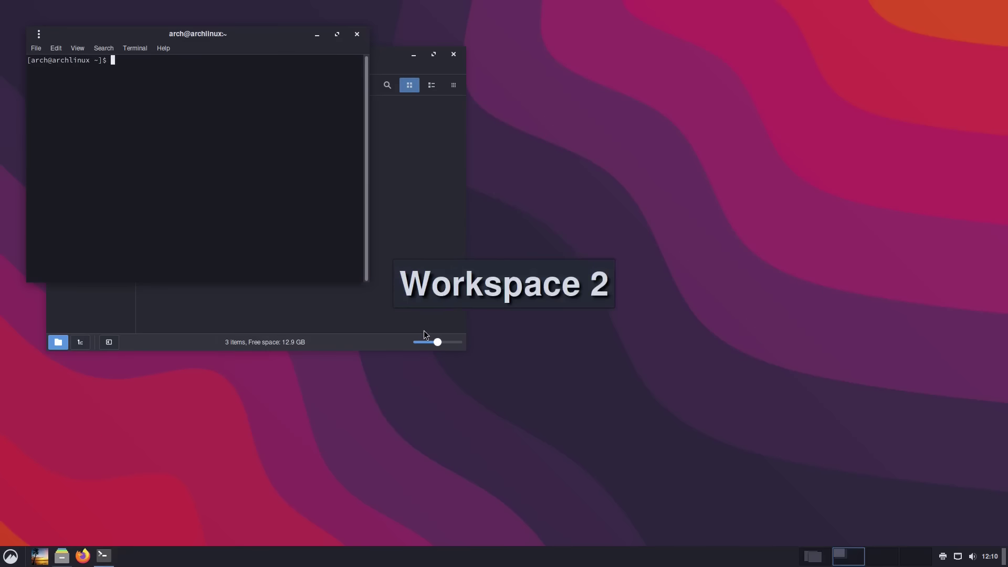
key(ctrl+alt+shift+Right)
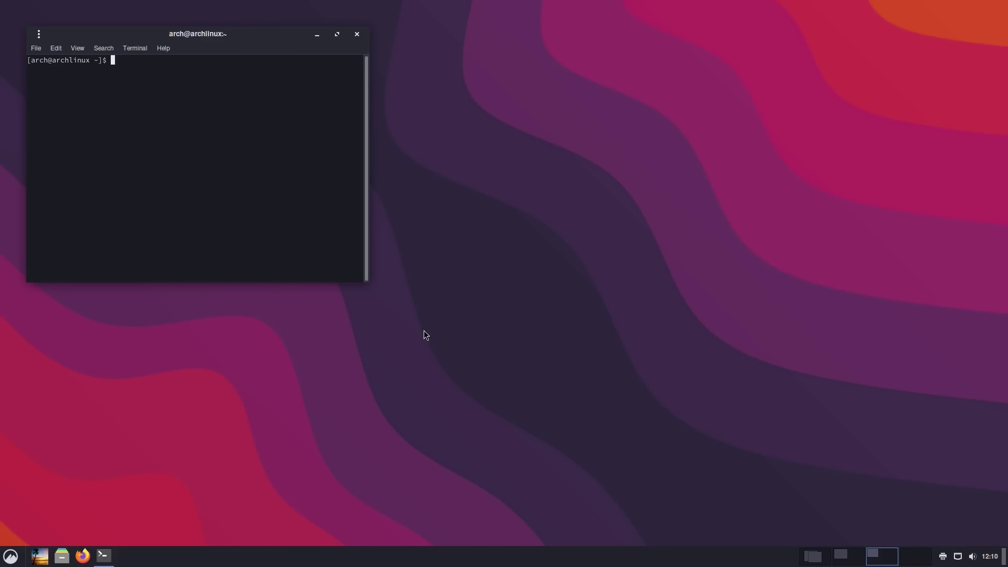
Switch back and forth between workspaces with Ctrl+Alt+arrows, ending on the empty Workspace 3
key(ctrl+alt+Left)
key(ctrl+alt+Left)
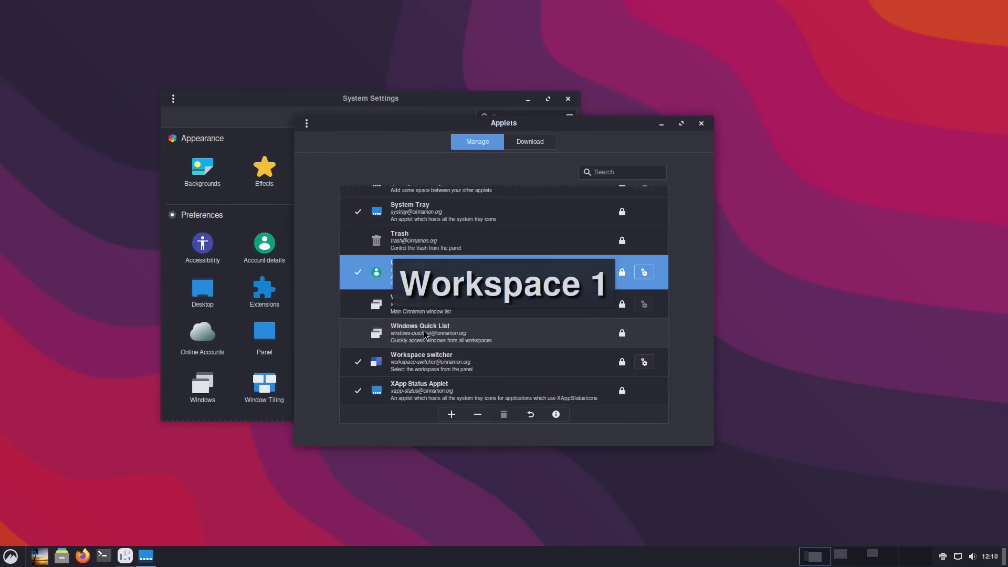
key(ctrl+alt+Right)
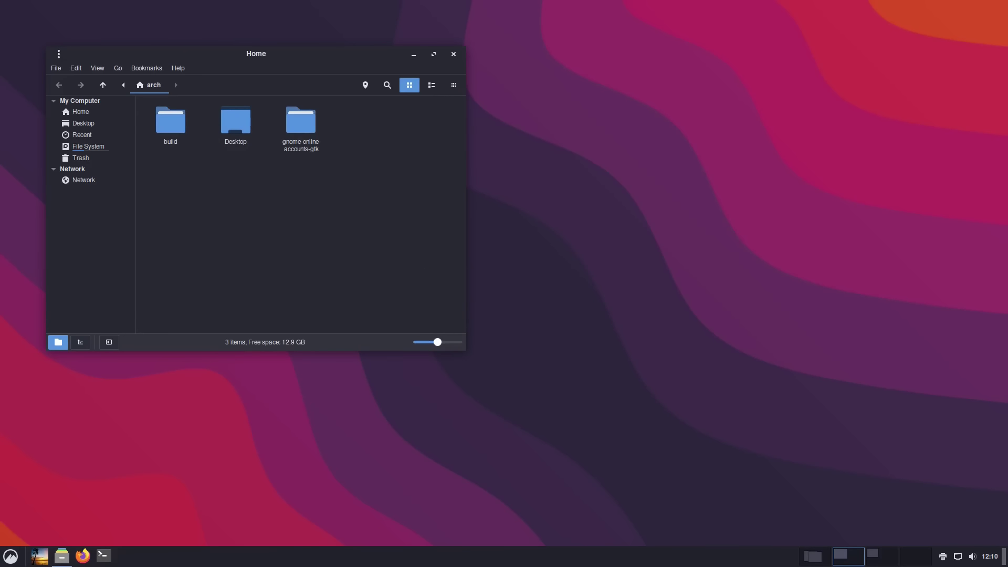
key(ctrl+alt+Left)
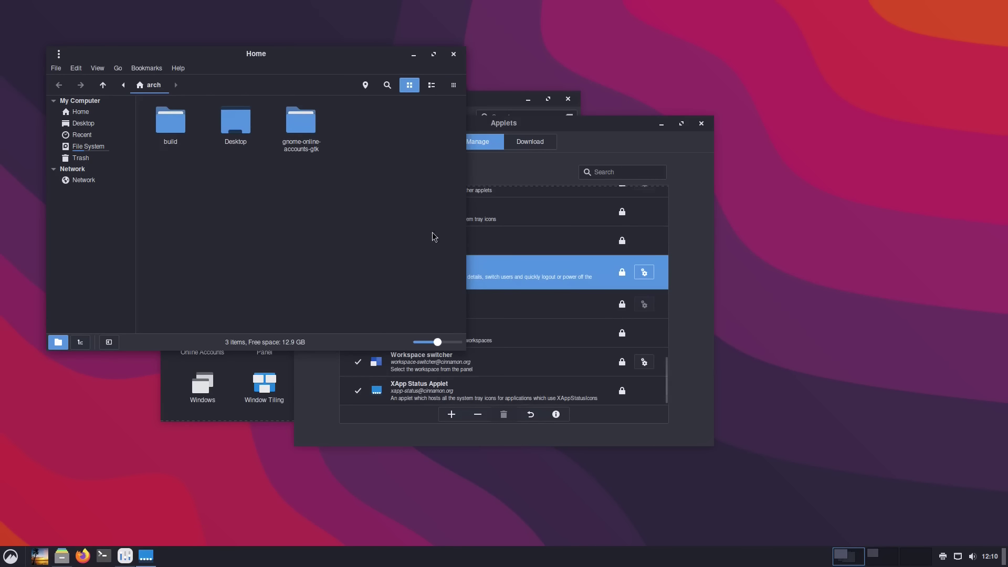
key(ctrl+alt+Right)
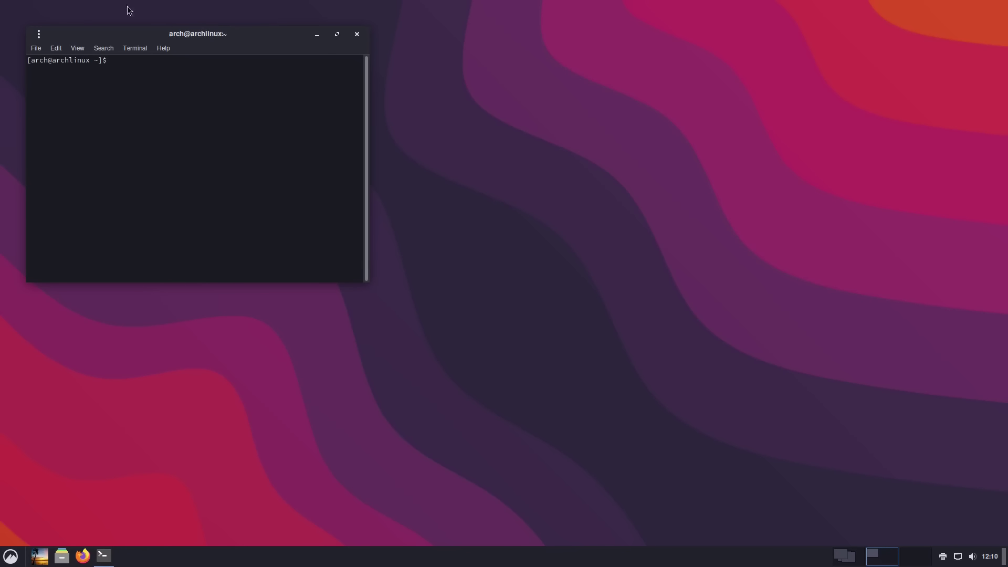
key(ctrl+alt+Left)
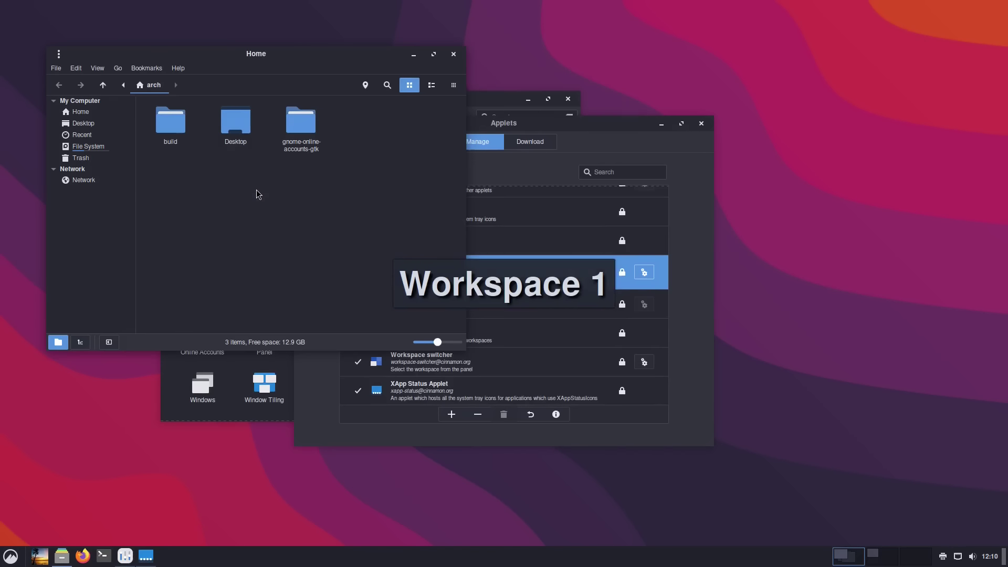
key(ctrl+alt+Right)
key(ctrl+alt+Left)
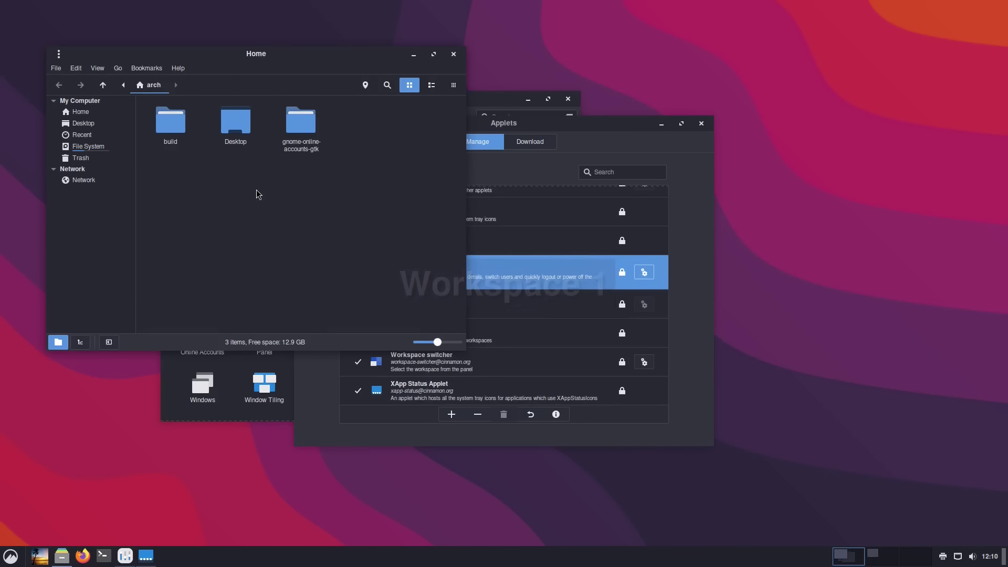
key(ctrl+alt+Right)
key(ctrl+alt+Right)
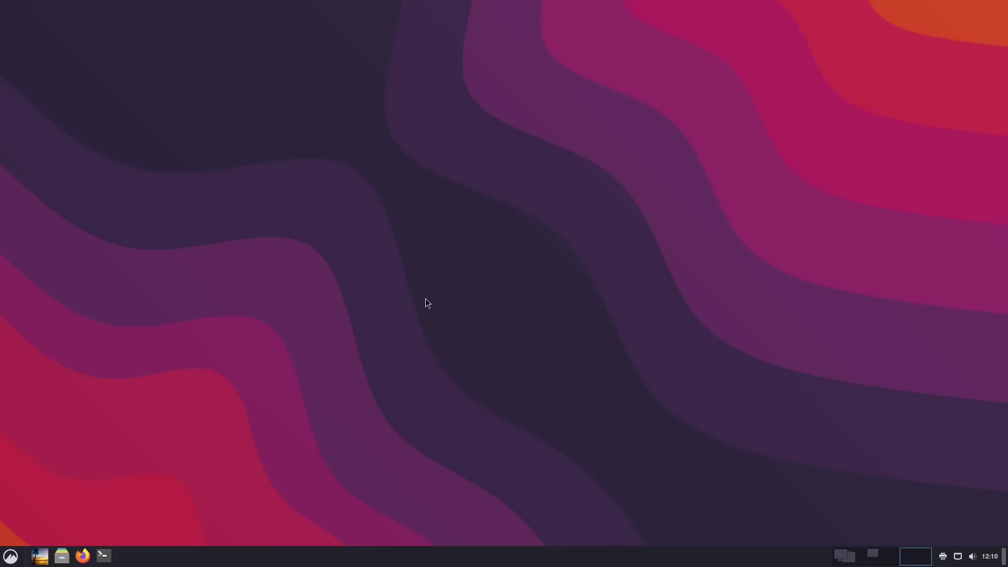
Add two workspaces via the switcher's 'Add a new workspace' option, then switch to Workspace 1
click(896, 560)
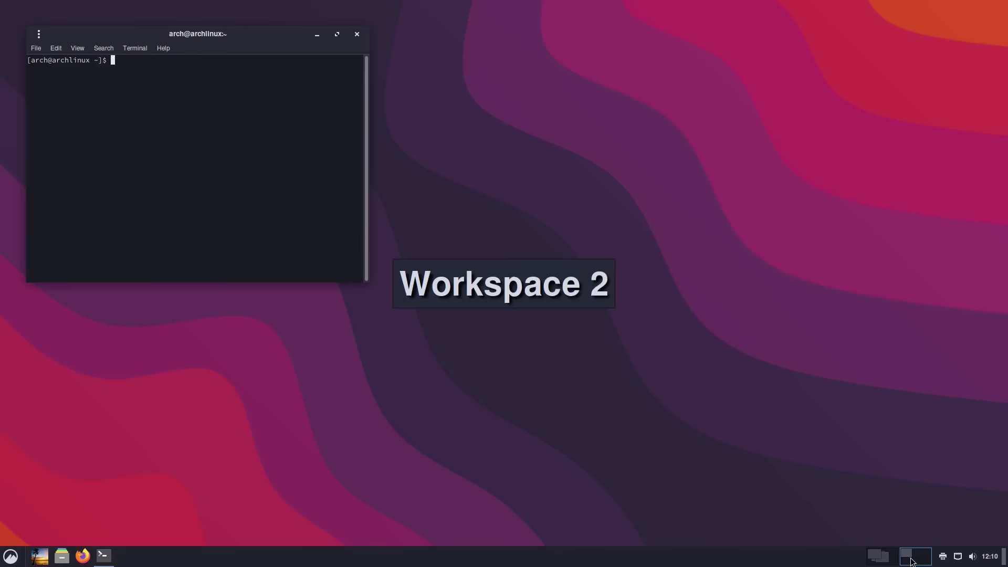
right_click(910, 561)
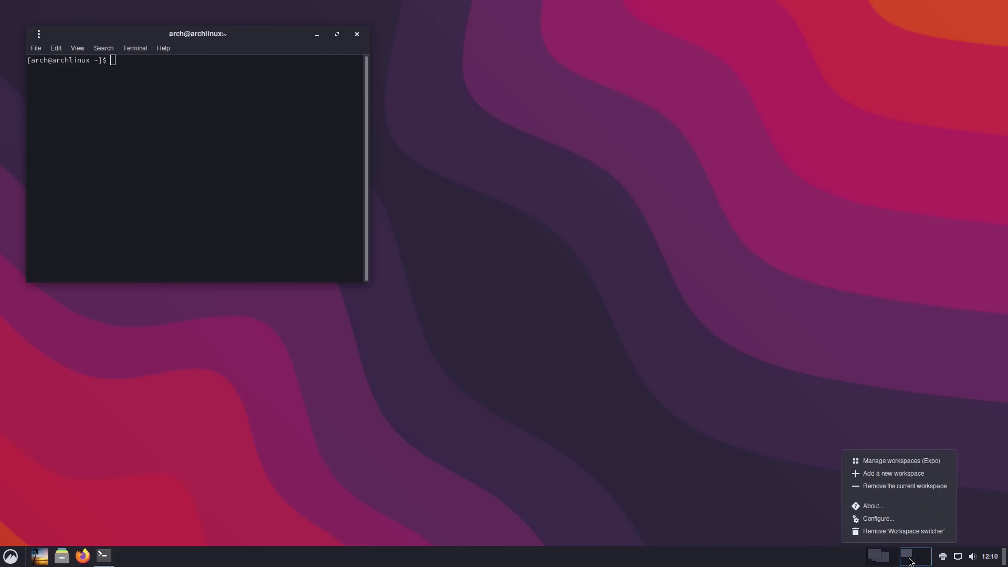
click(913, 473)
right_click(925, 559)
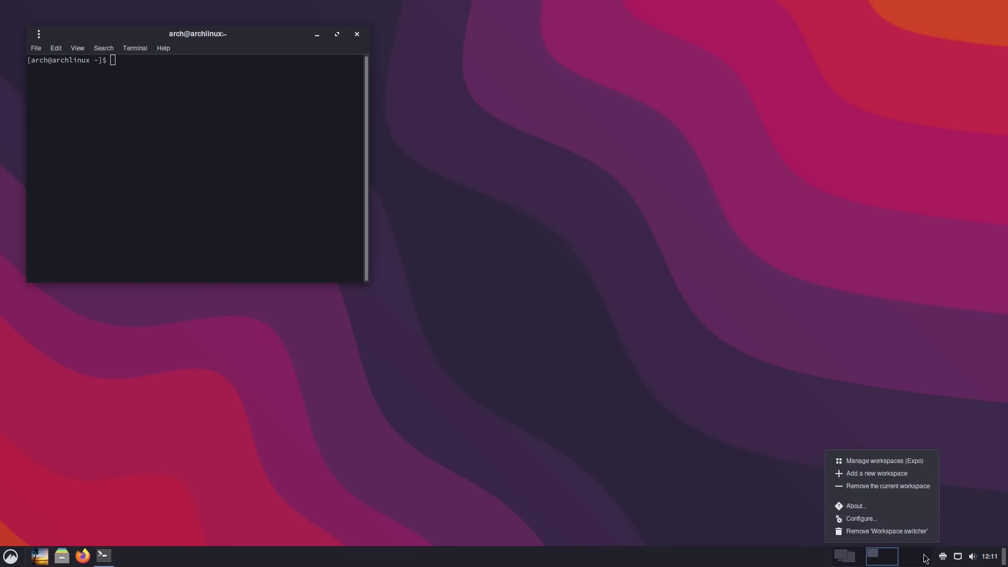
click(893, 475)
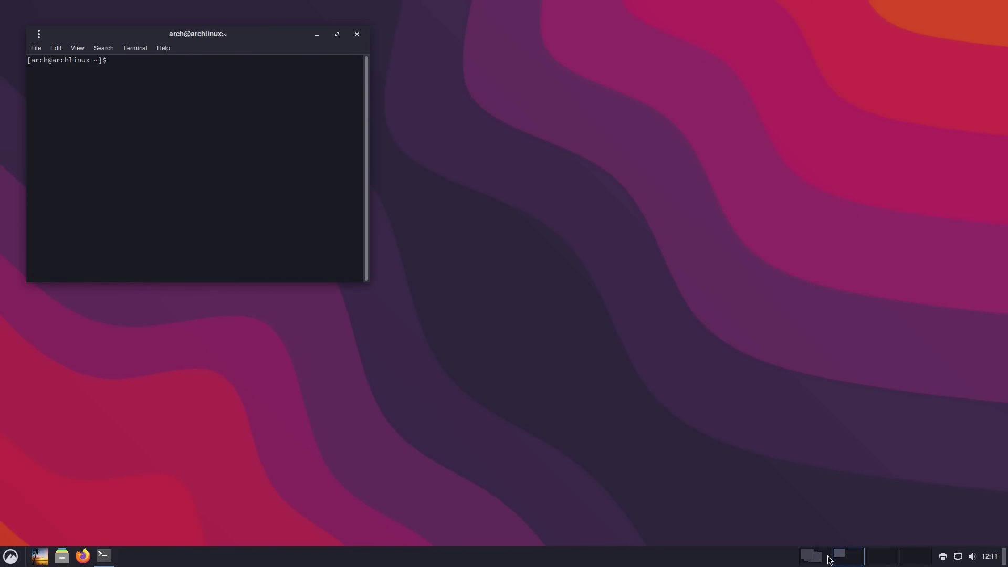
click(828, 559)
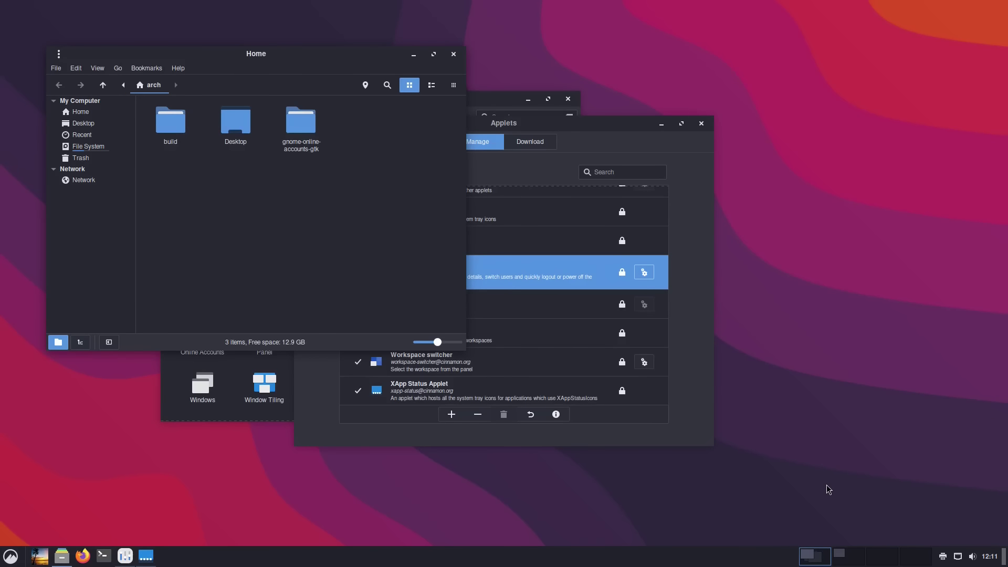
Cycle through the workspaces with Ctrl+Alt+arrows and return to Workspace 1
key(ctrl+alt+Right)
key(ctrl+alt+Right)
key(ctrl+alt+Left)
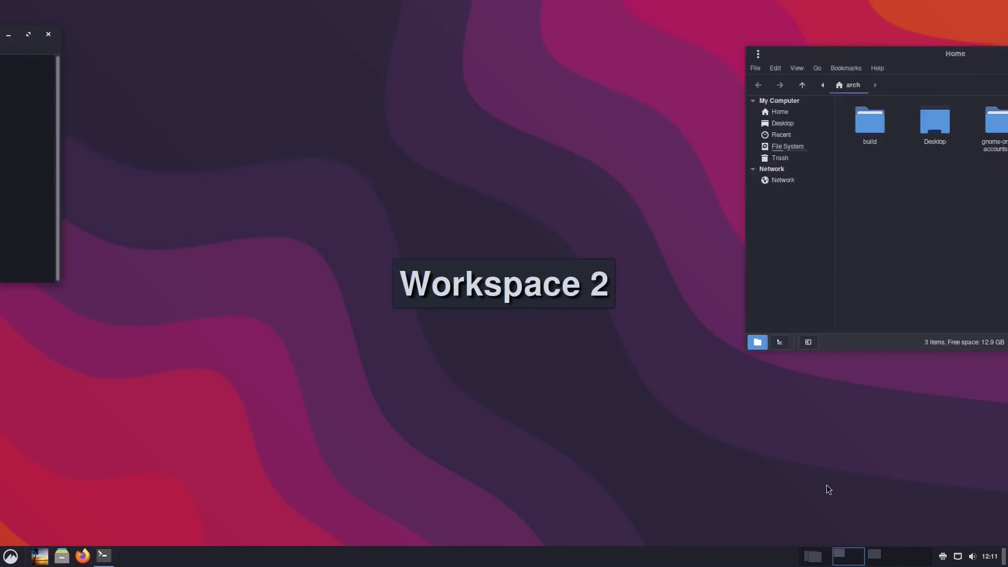
key(ctrl+alt+Left)
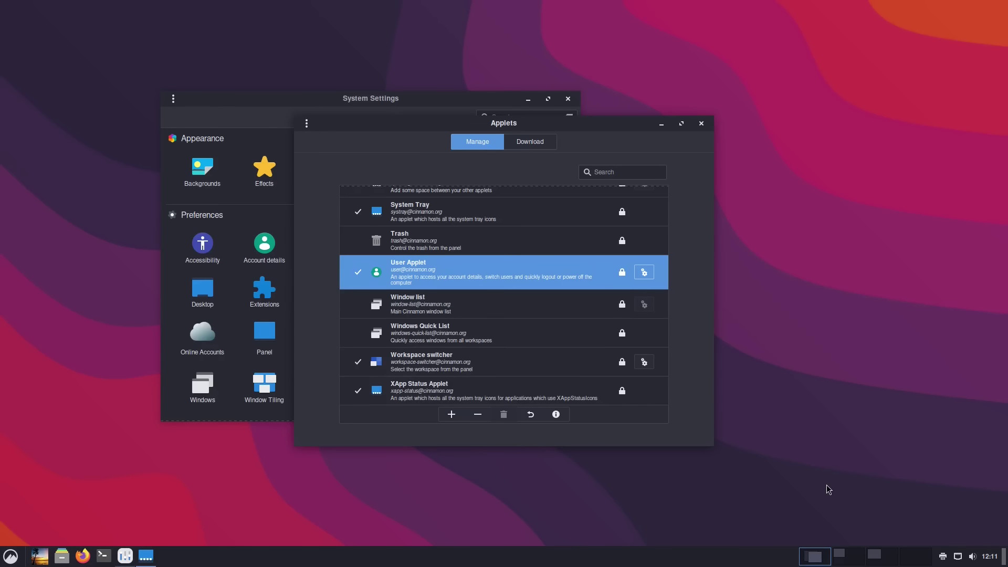
Alt+Tab through the open windows to bring System Settings to the front
key(alt+Tab)
key(alt+Tab)
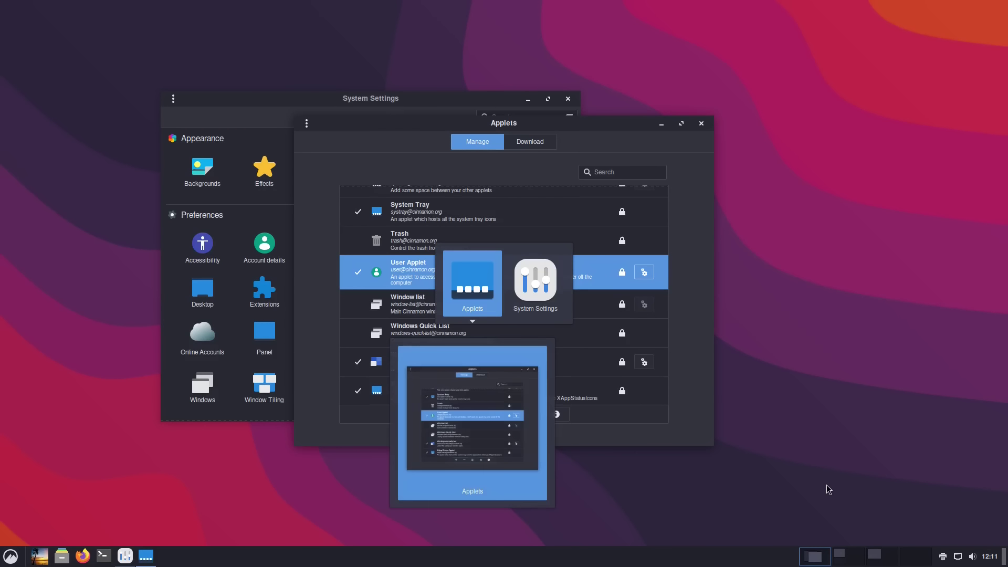
key(alt+Tab)
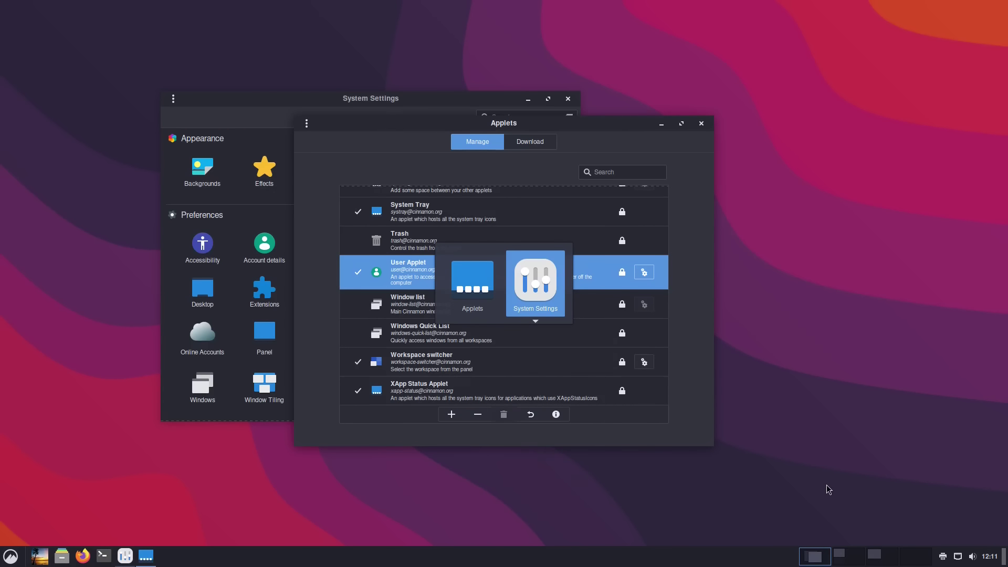
key(alt+Tab)
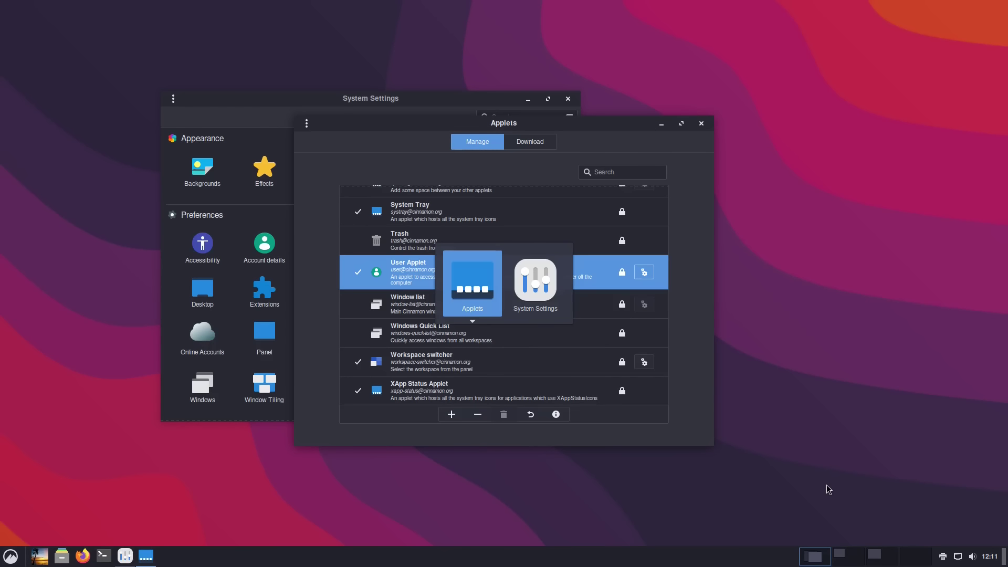
key(alt+Tab)
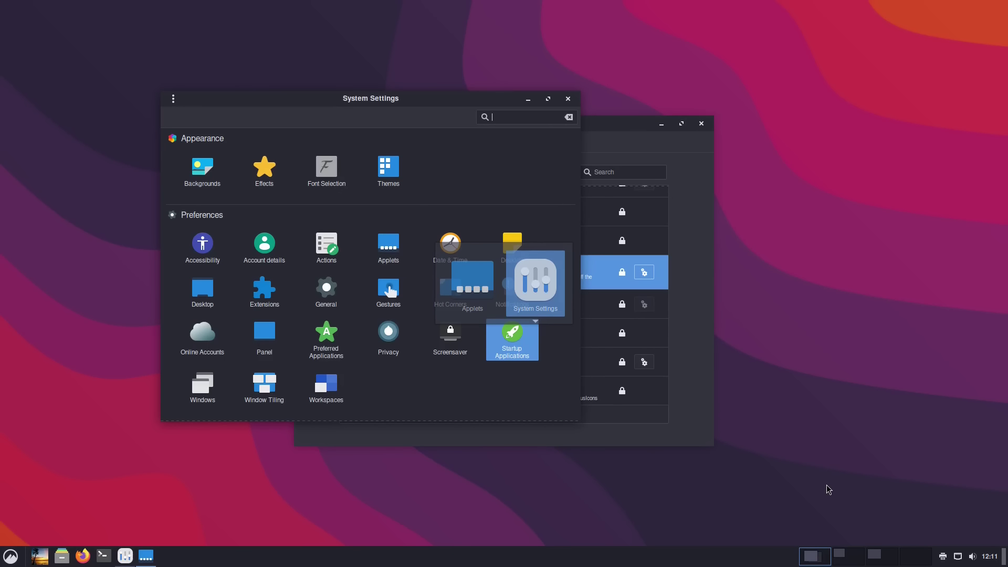
Close System Settings and Applets, then browse the application menu categories to Office showing Evolution
click(569, 101)
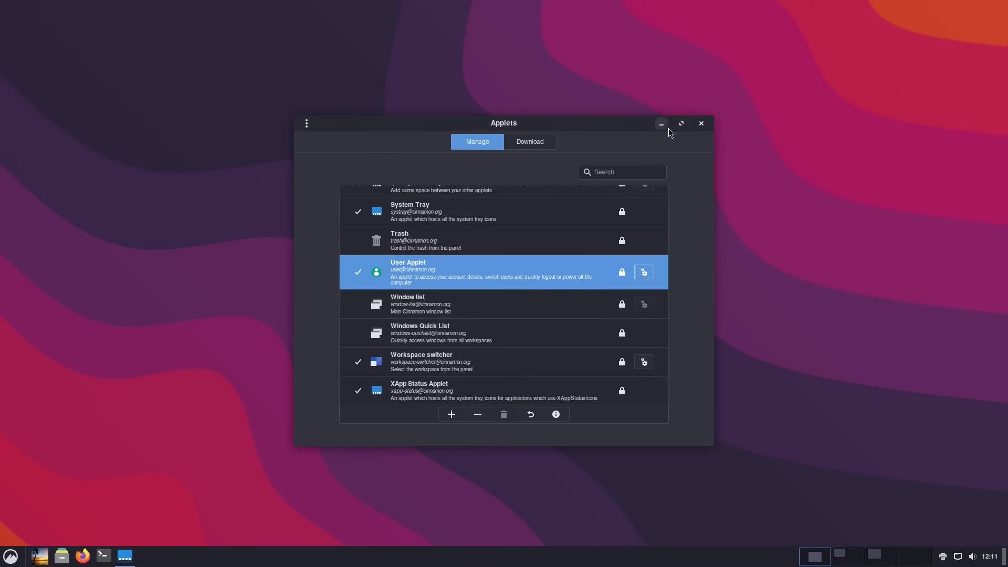
click(701, 124)
click(11, 556)
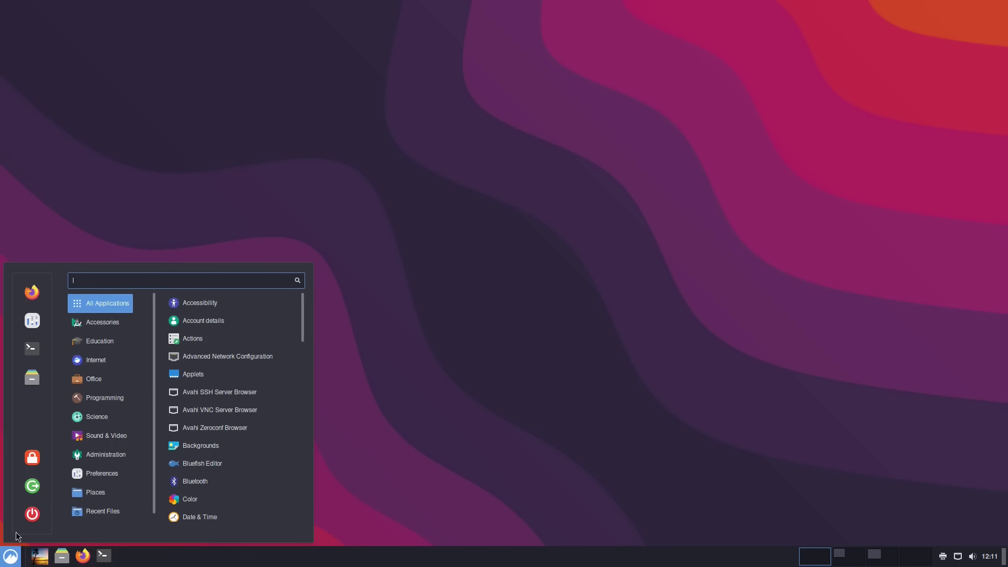
mouse_move(99, 418)
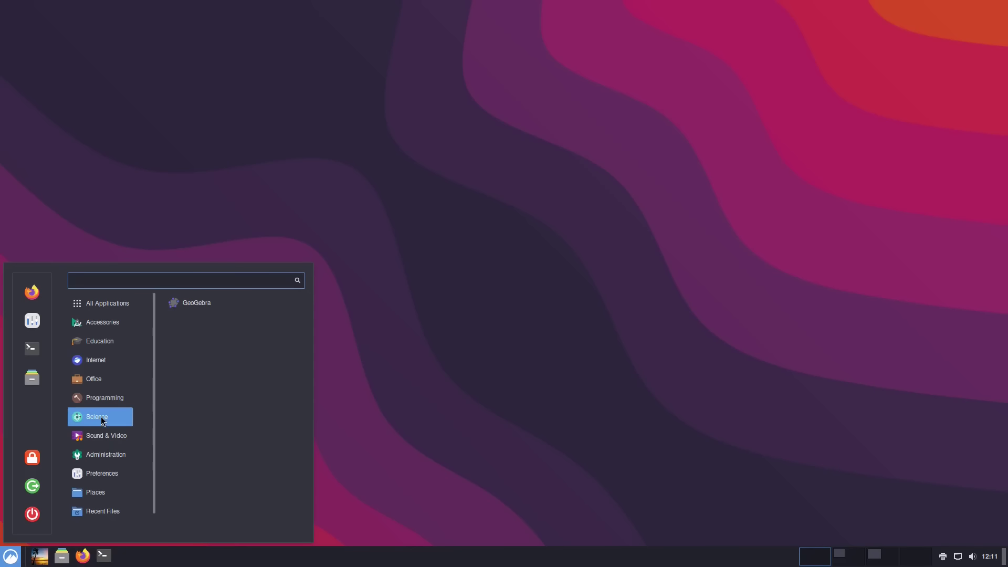
mouse_move(87, 306)
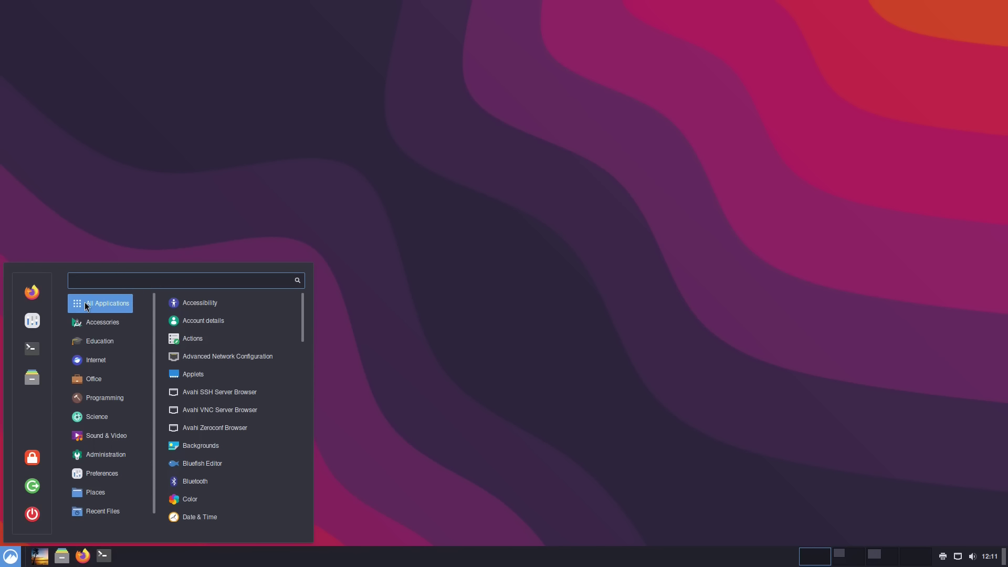
mouse_move(110, 328)
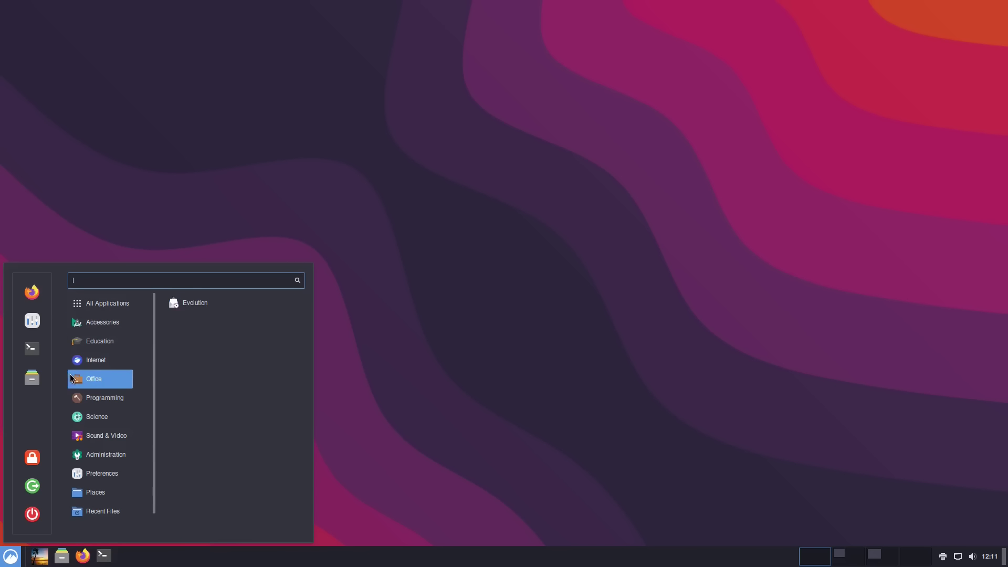
mouse_move(84, 340)
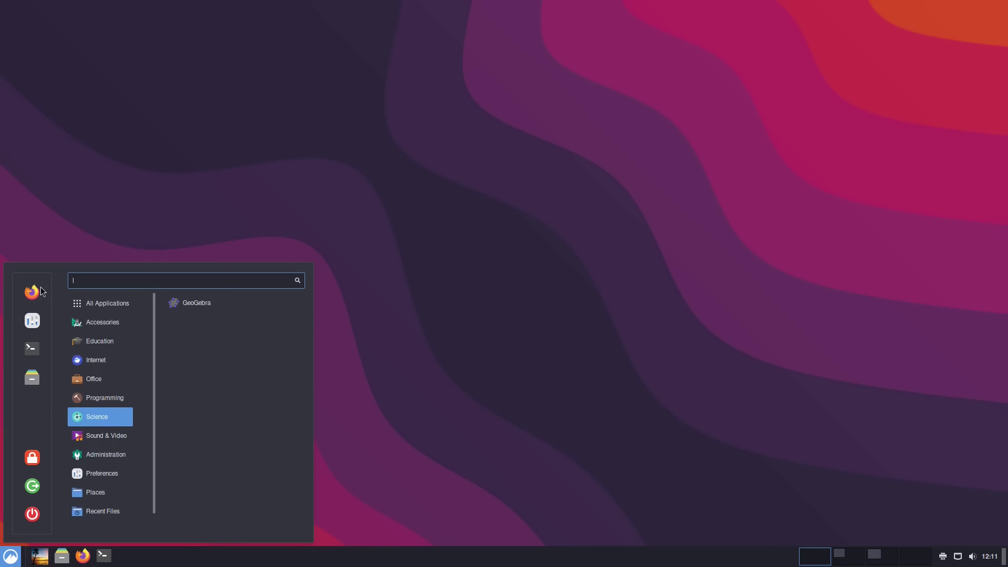
In the menu editor, cut the Step entry from Education and paste it into Science
click(7, 558)
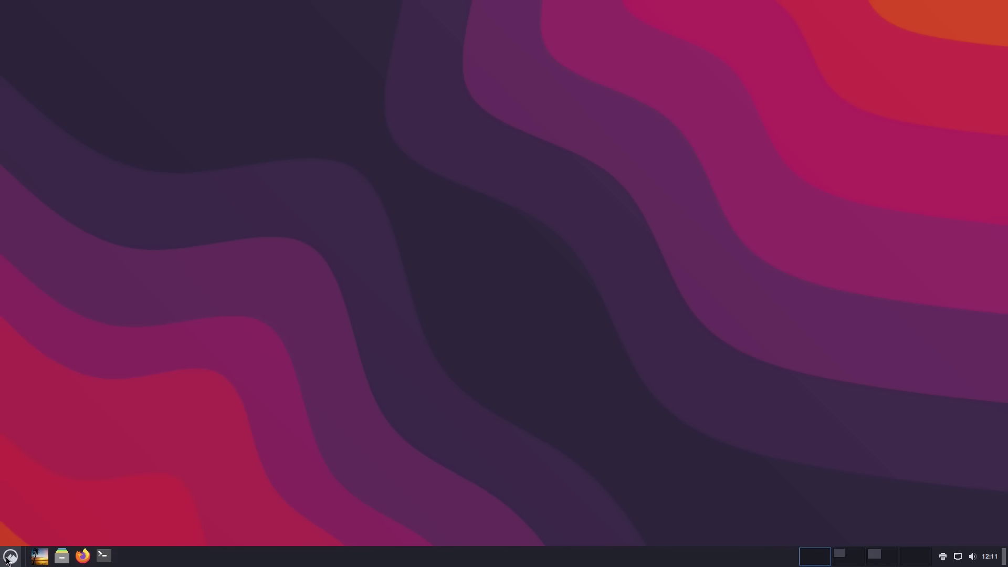
right_click(9, 556)
click(35, 486)
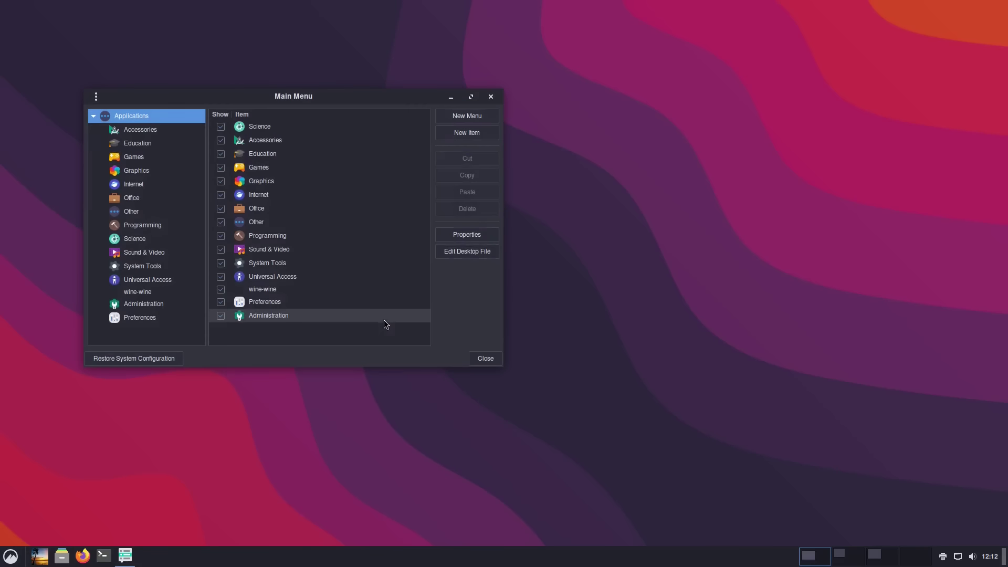
click(141, 143)
click(297, 127)
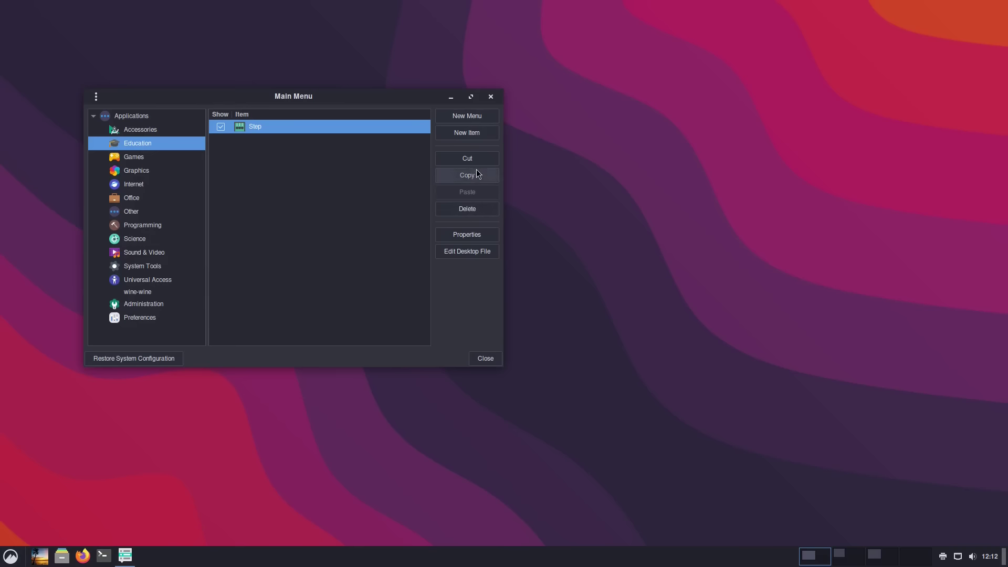
click(481, 159)
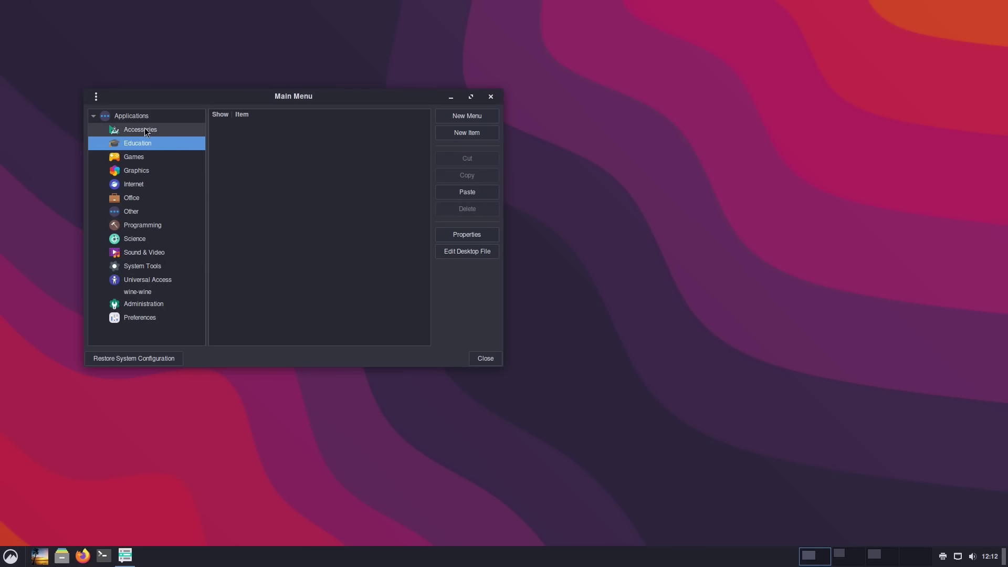
click(154, 238)
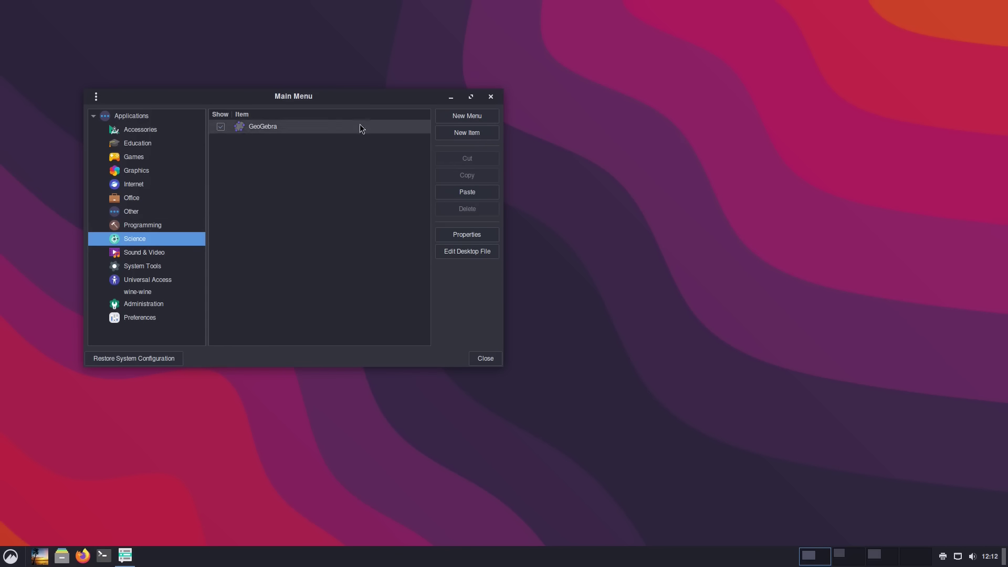
click(475, 192)
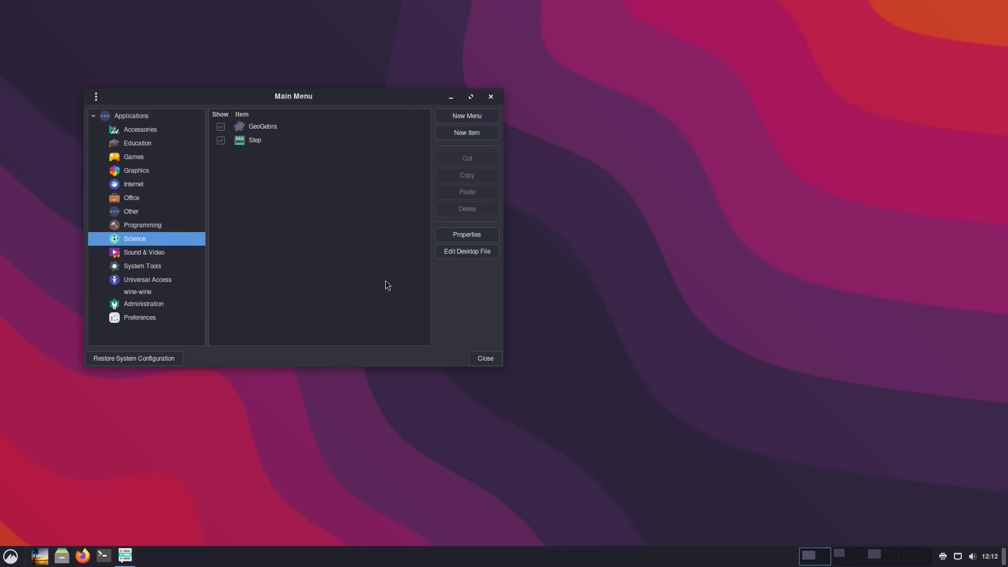
click(482, 356)
Reopen the menu editor to confirm Step now appears under Science
click(11, 556)
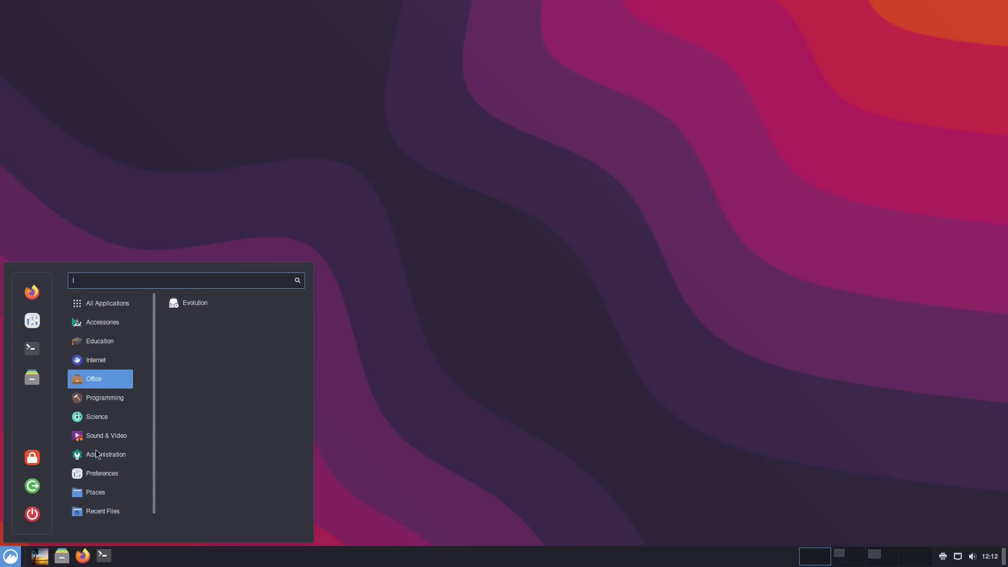
right_click(11, 556)
click(49, 489)
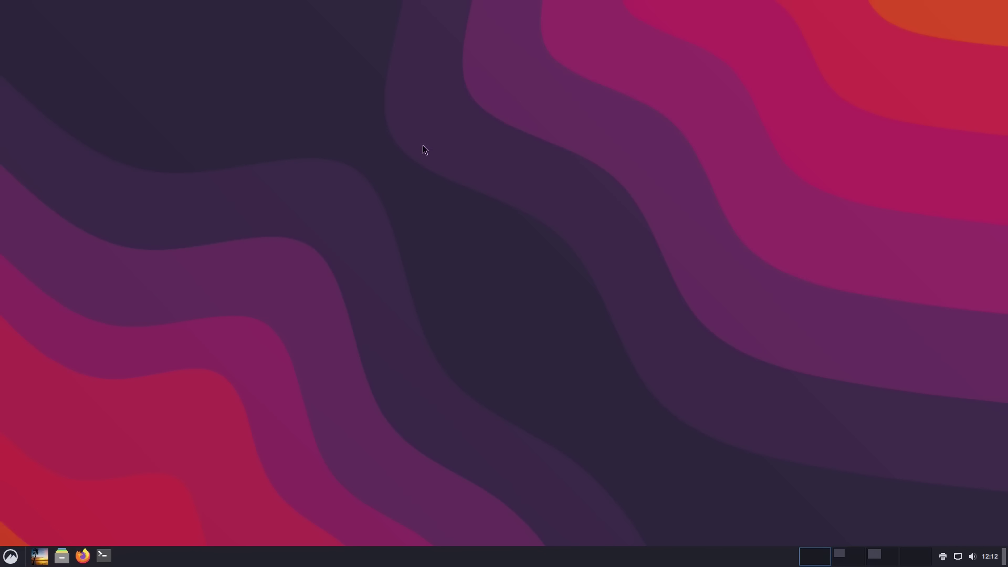
click(155, 158)
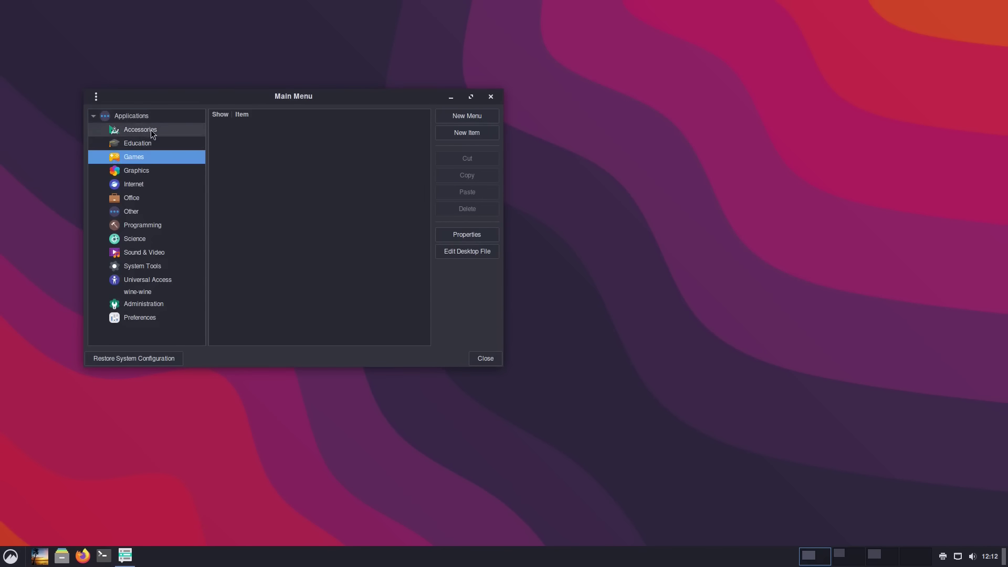
click(152, 130)
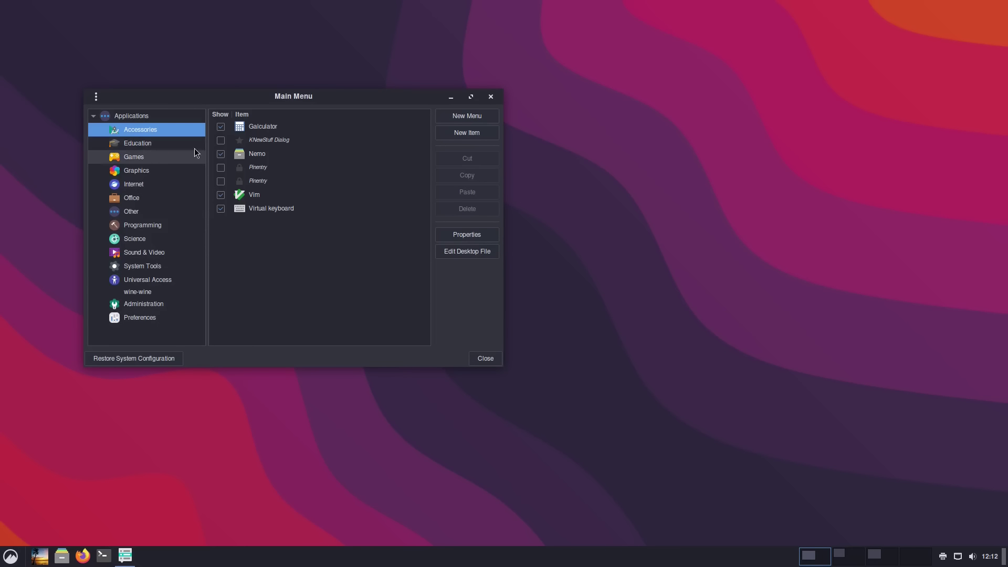
click(138, 143)
click(221, 133)
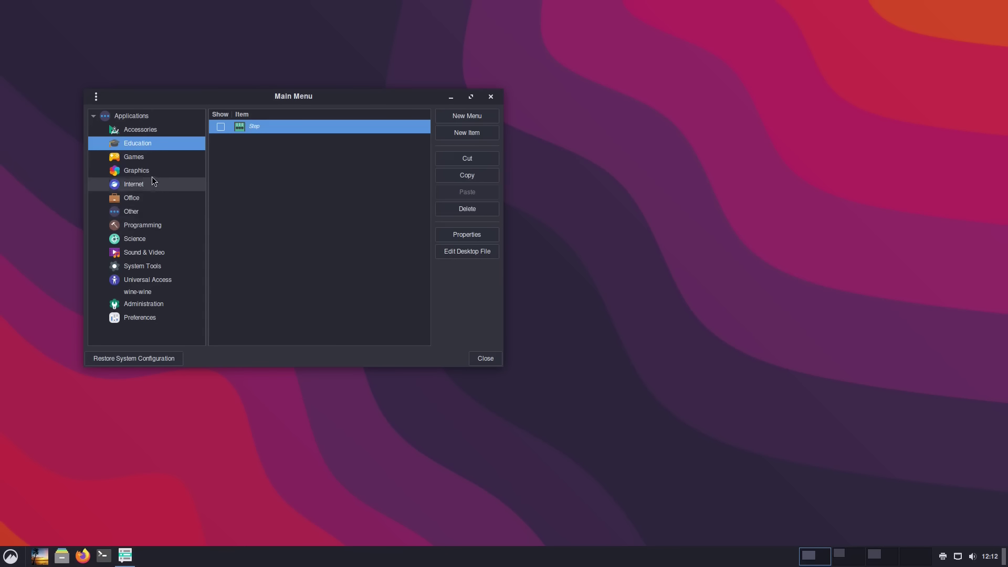
click(156, 239)
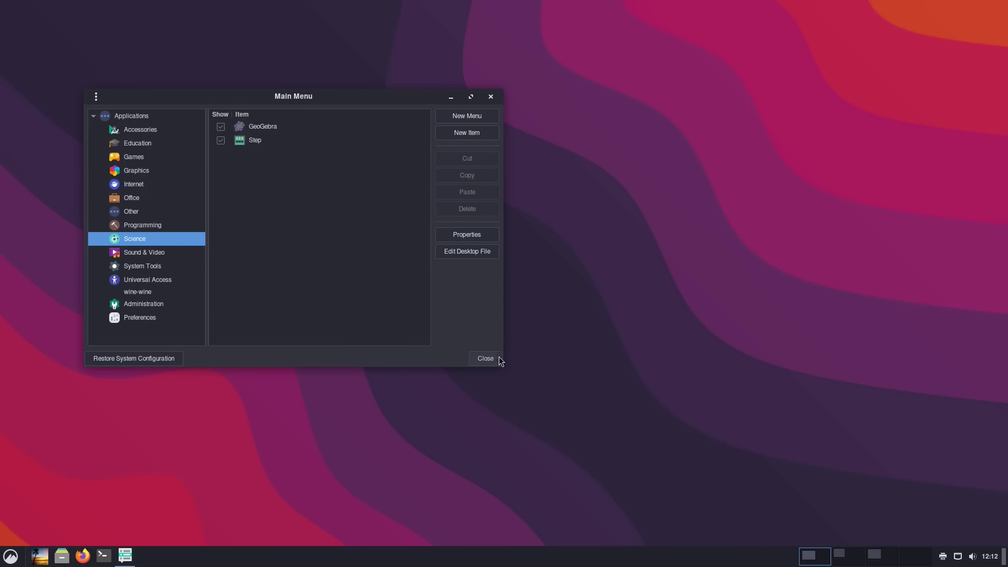
click(486, 359)
Browse the application menu, then launch System Settings from its favourites
click(11, 556)
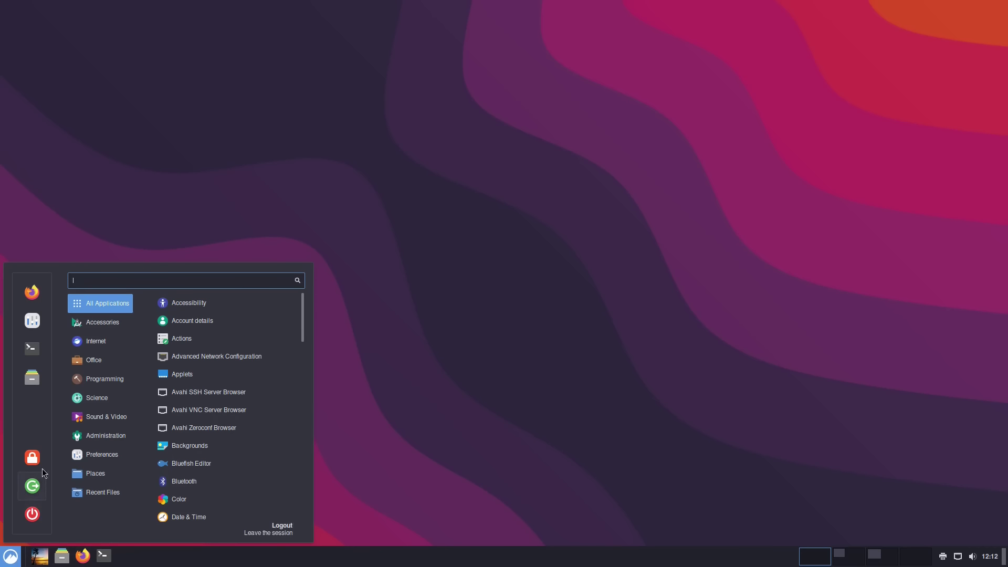
mouse_move(112, 330)
mouse_move(120, 403)
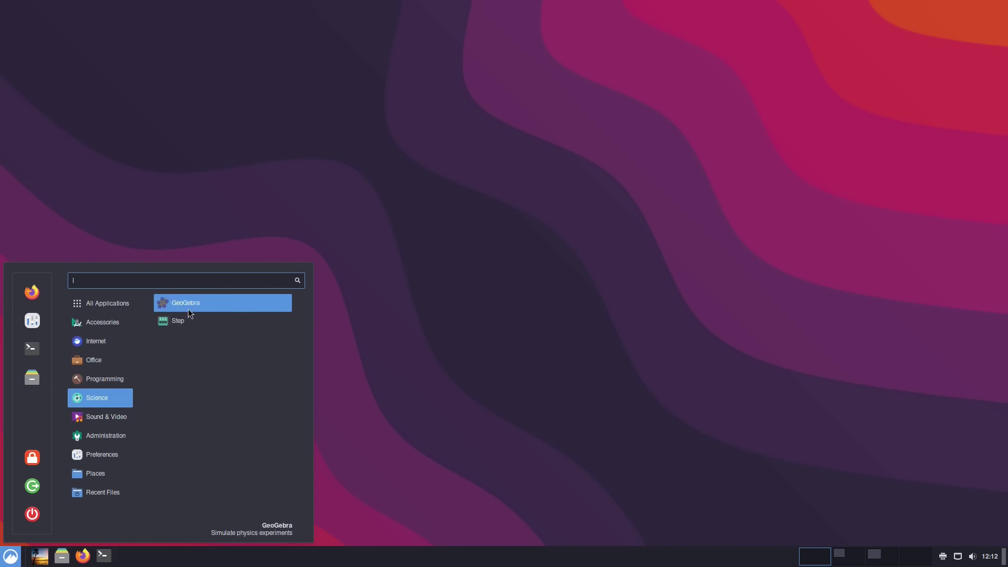
click(373, 401)
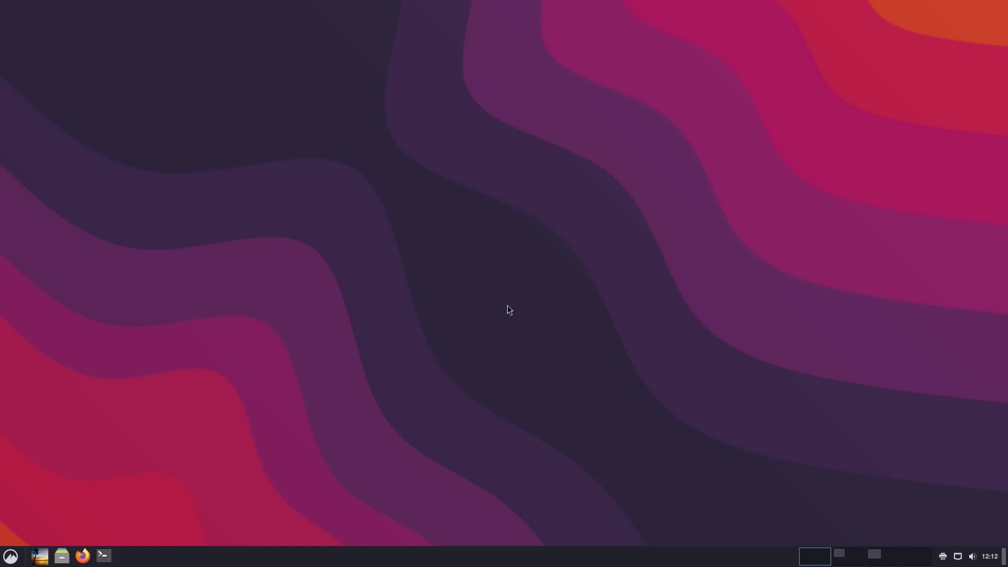
click(14, 560)
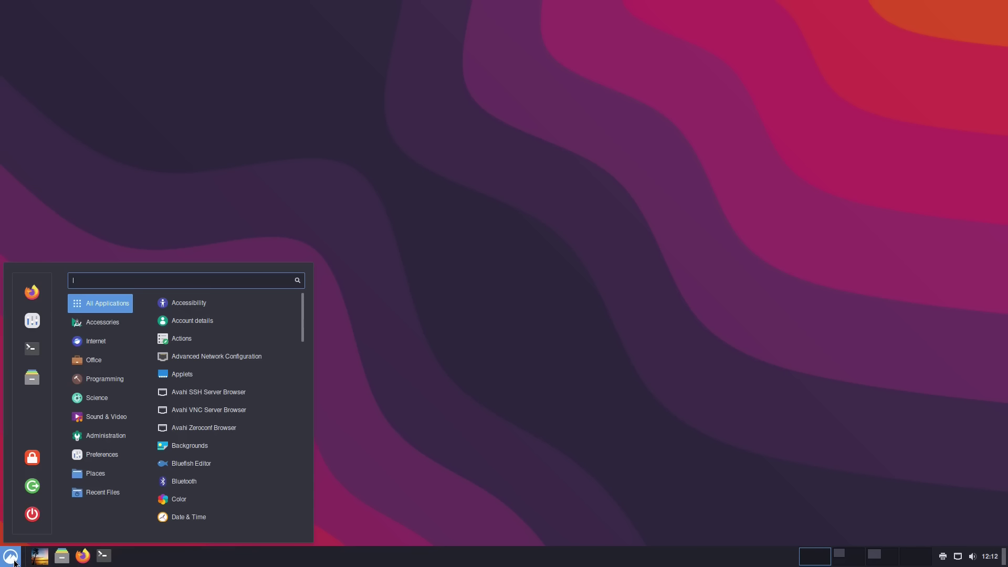
click(30, 324)
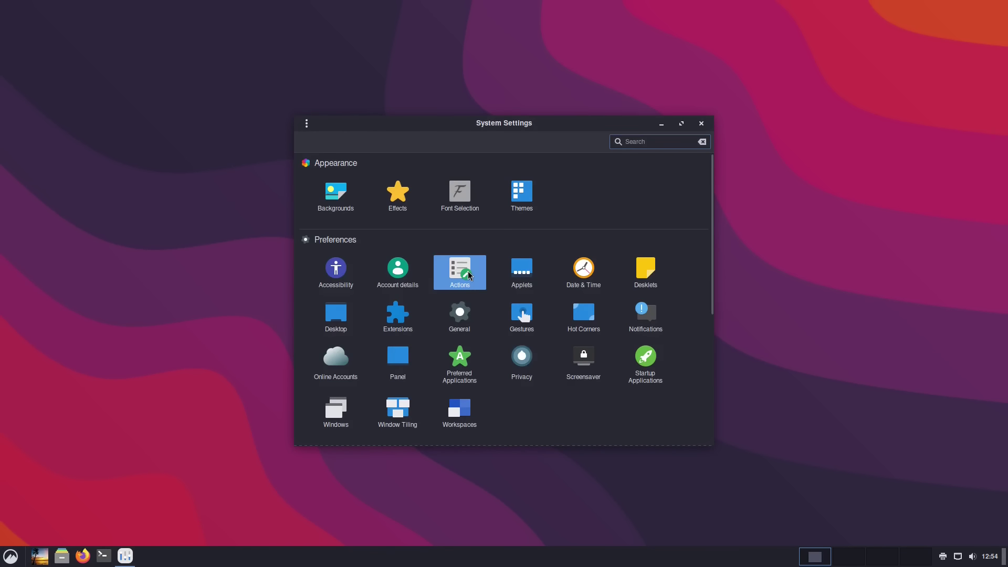
Show the Nemo actions Layout page, move the window left, and inspect the desktop right-click menu
click(467, 271)
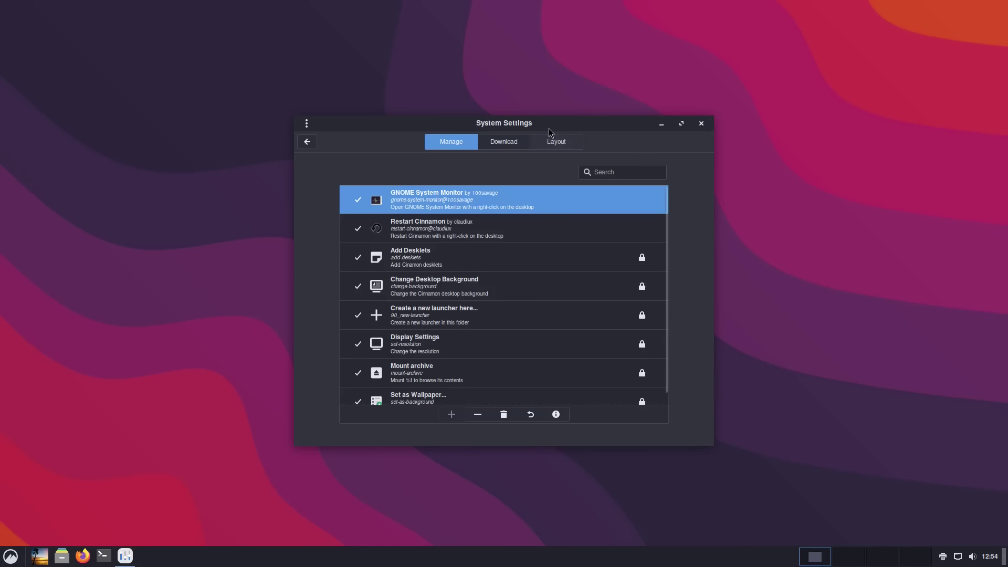
click(559, 144)
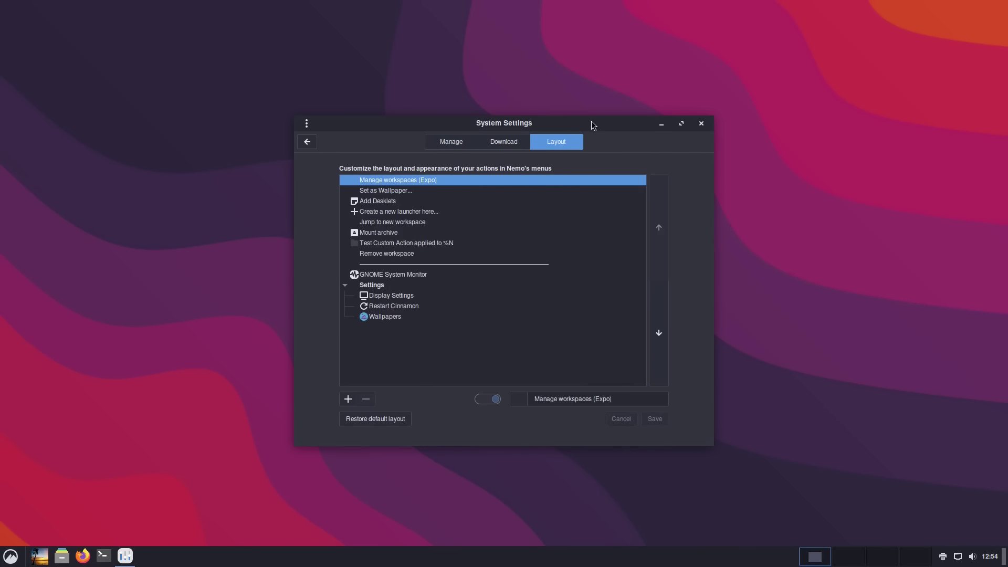
drag(591, 121, 503, 134)
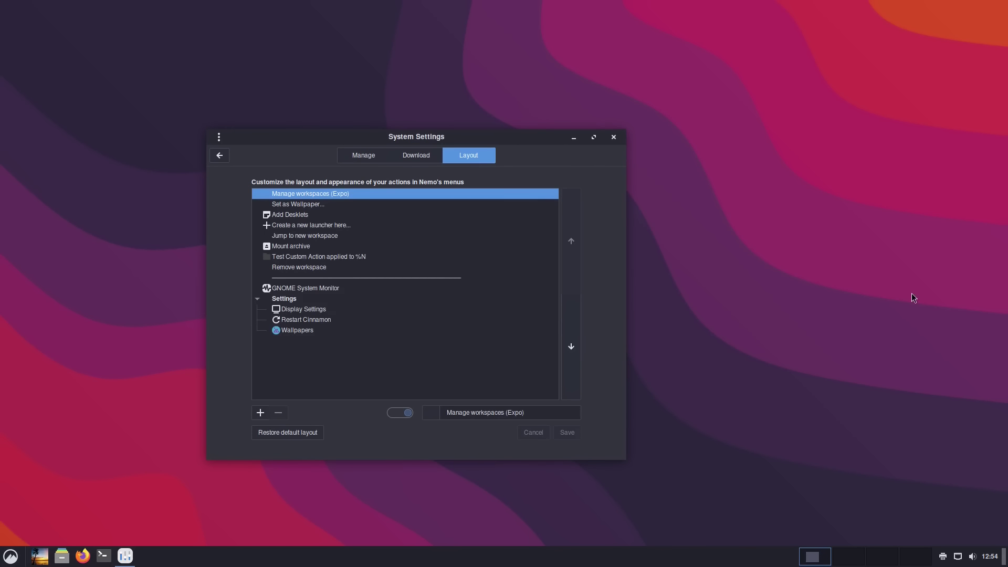
right_click(820, 297)
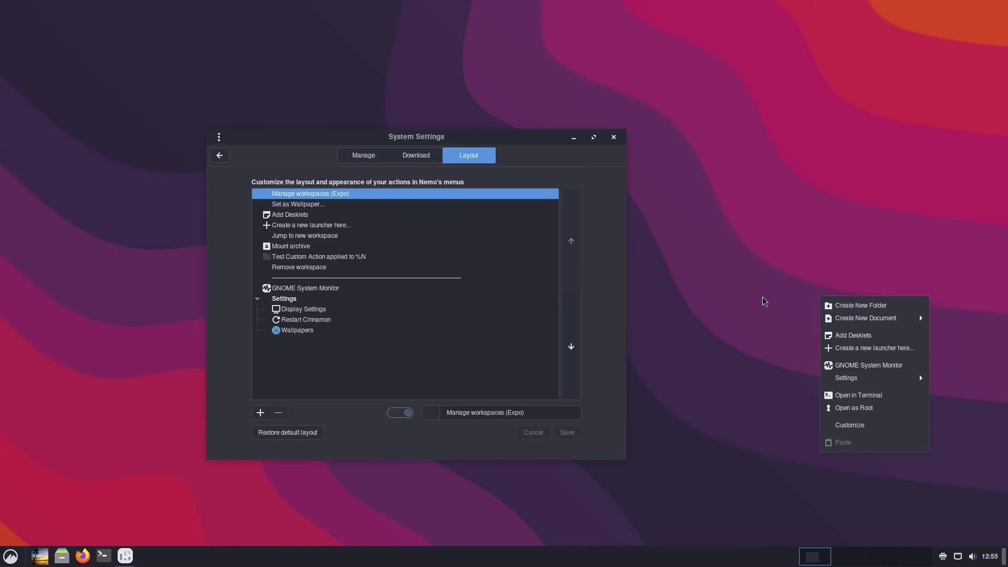
right_click(775, 283)
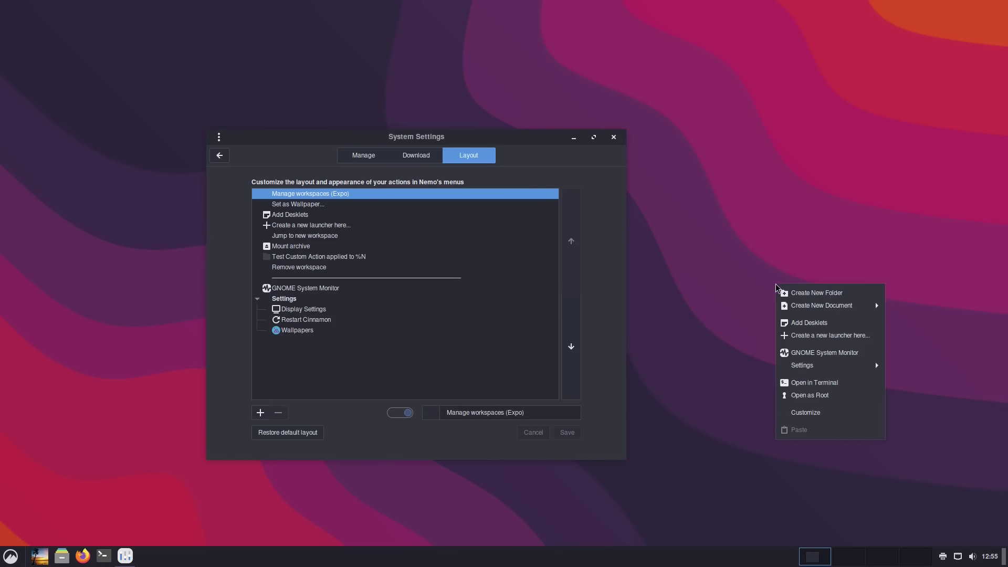
click(821, 355)
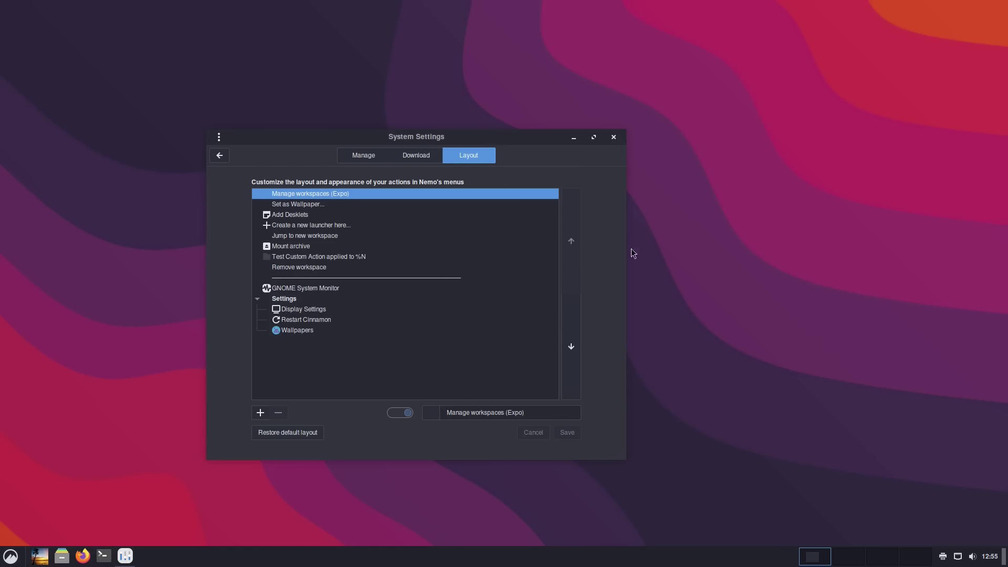
drag(509, 139, 705, 165)
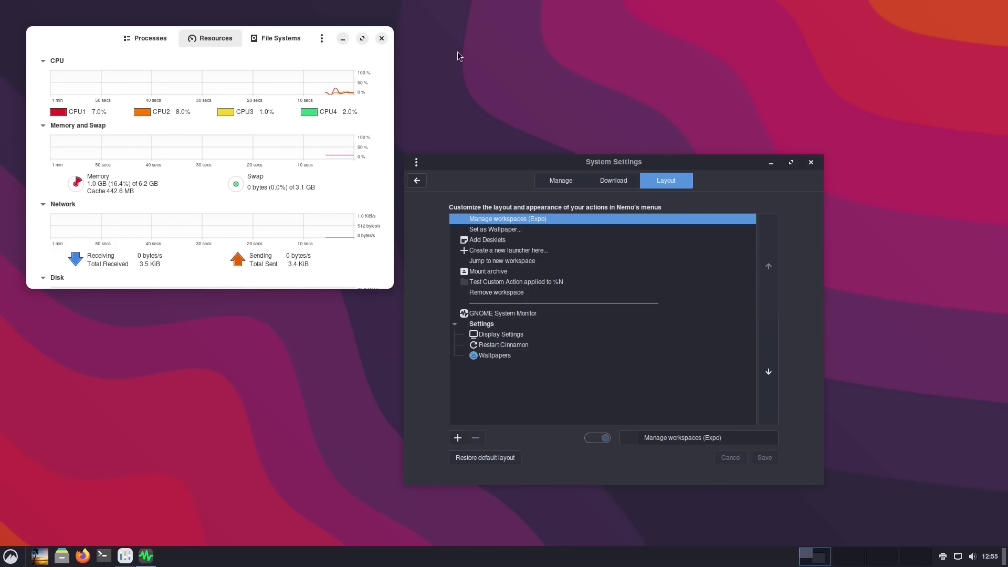
click(381, 39)
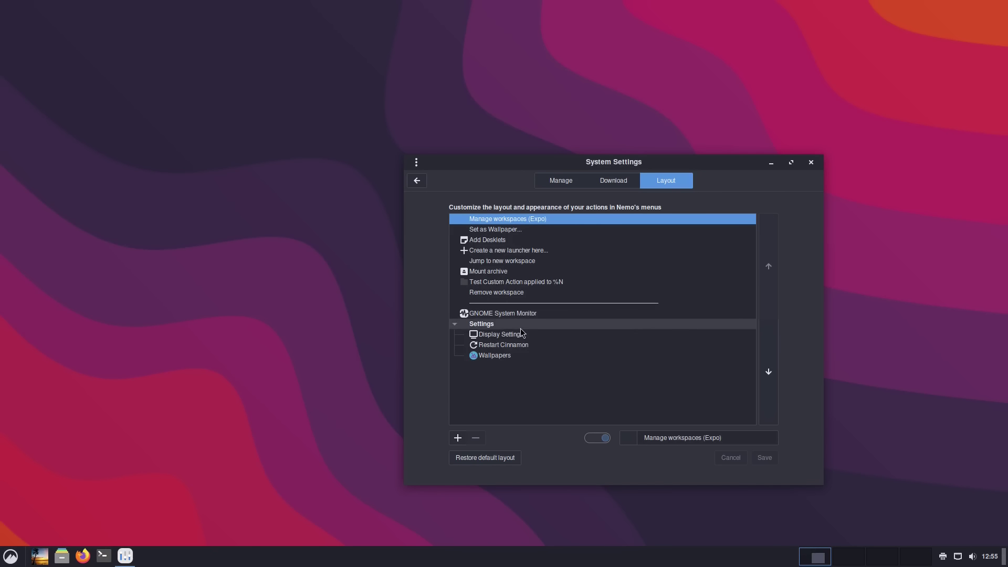
drag(690, 158, 573, 134)
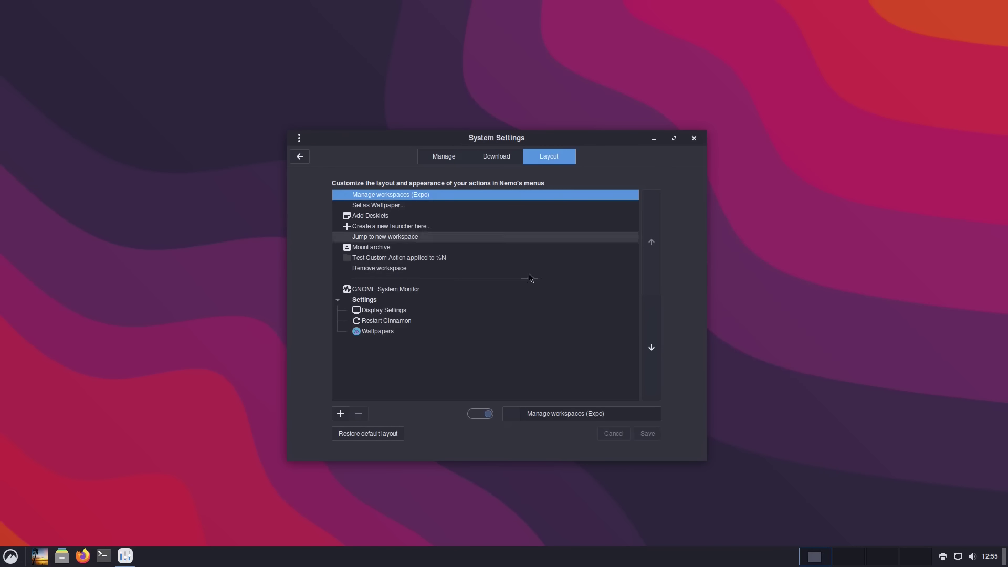
Inspect the desktop Settings submenu, then give the Wallpapers action its original icon
right_click(722, 312)
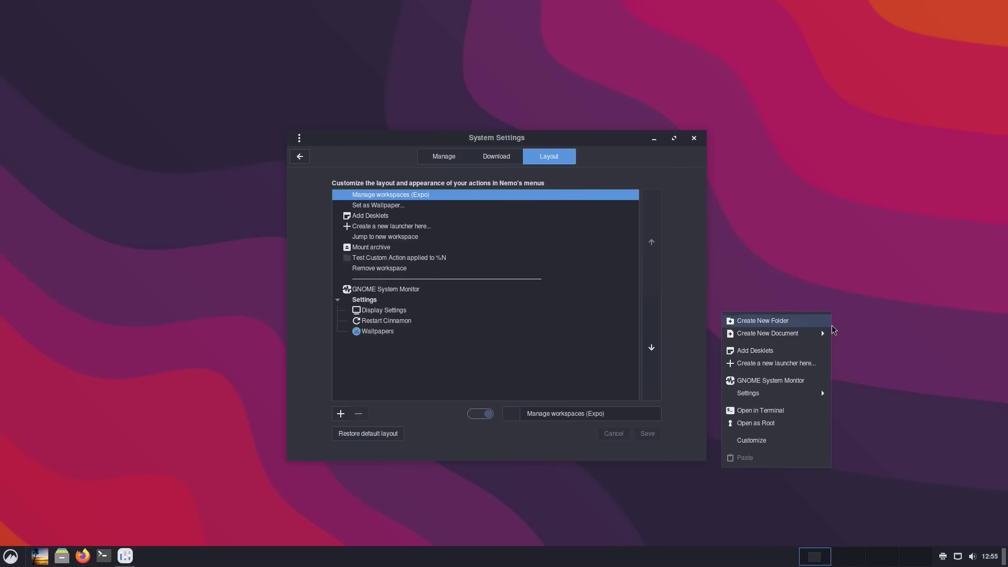
mouse_move(791, 399)
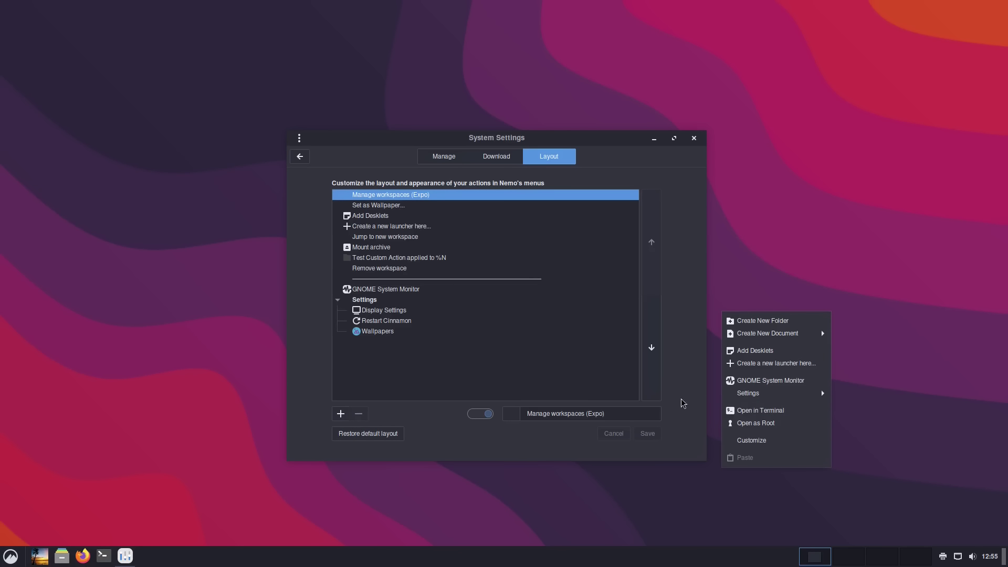
click(382, 333)
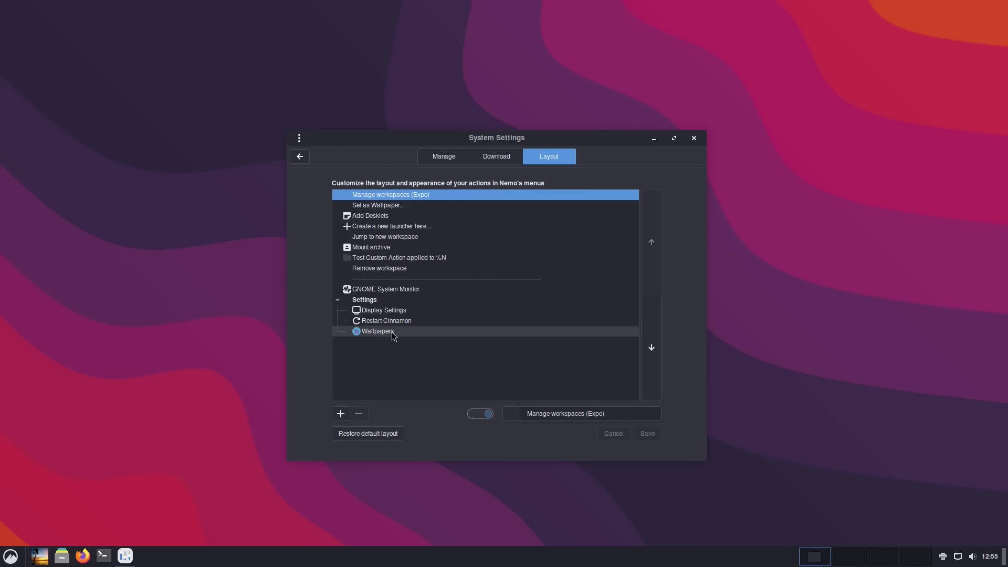
click(394, 333)
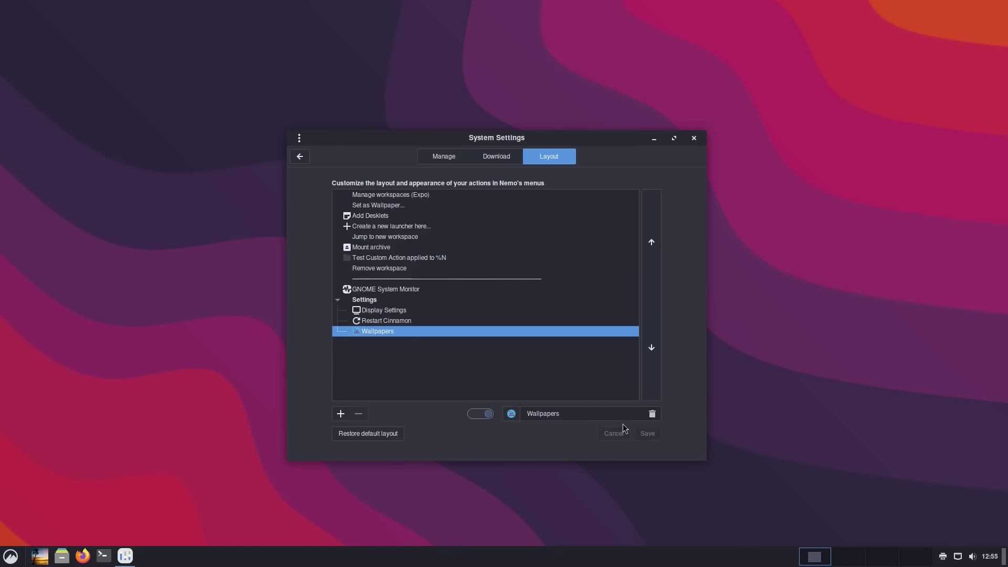
click(593, 412)
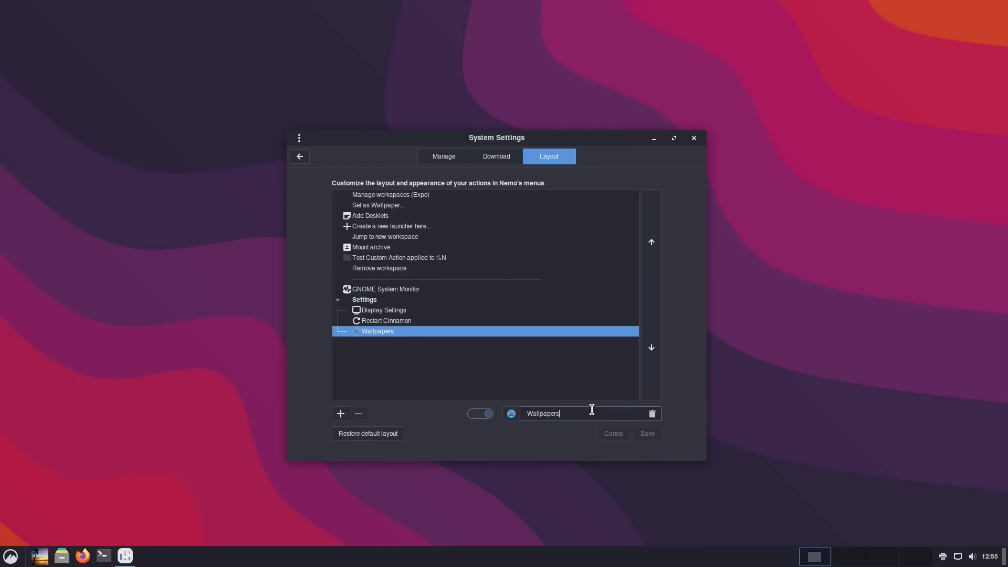
click(511, 413)
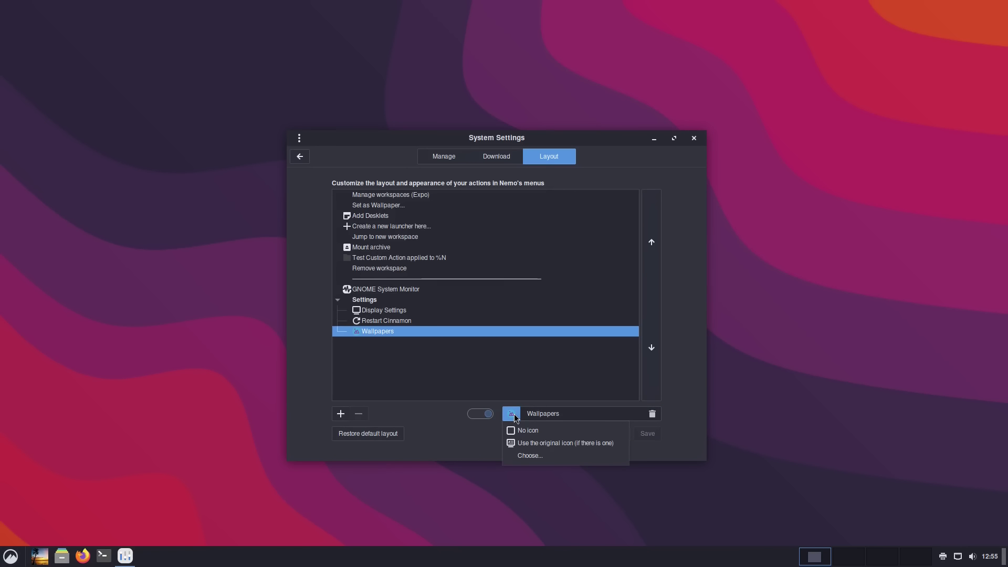
click(549, 444)
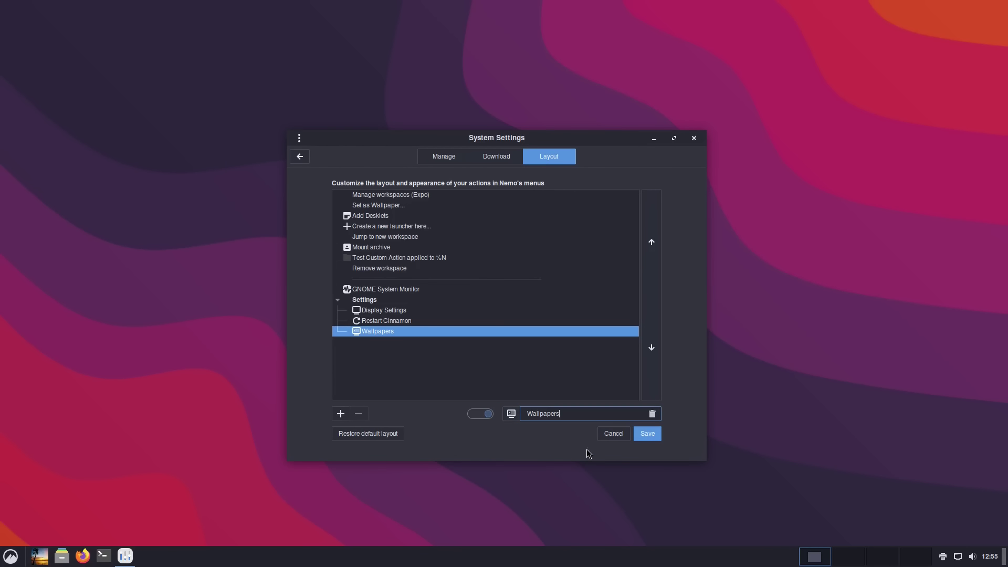
Verify the new Wallpapers icon in the desktop menu and select the Restart Cinnamon action
right_click(906, 386)
mouse_move(892, 463)
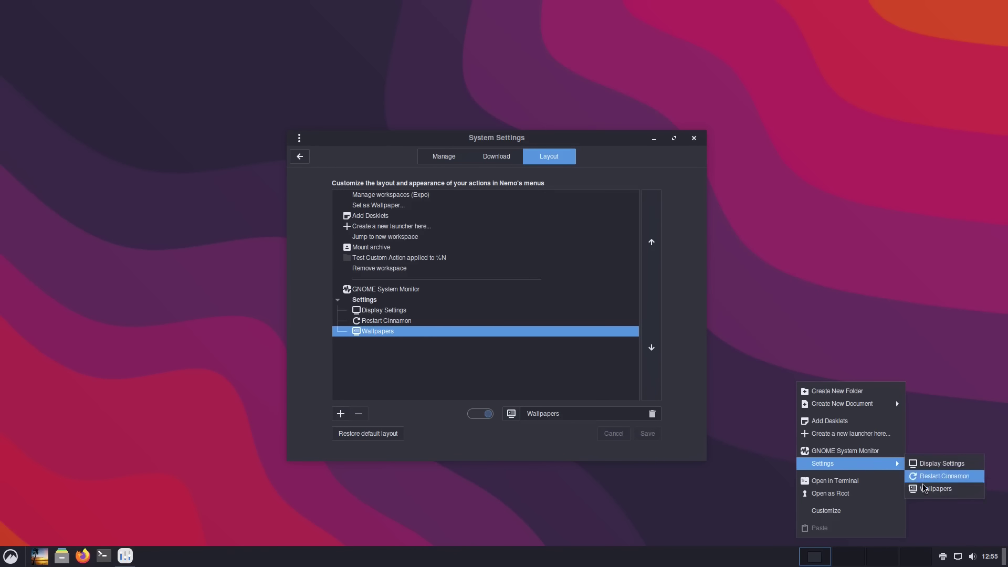
click(475, 356)
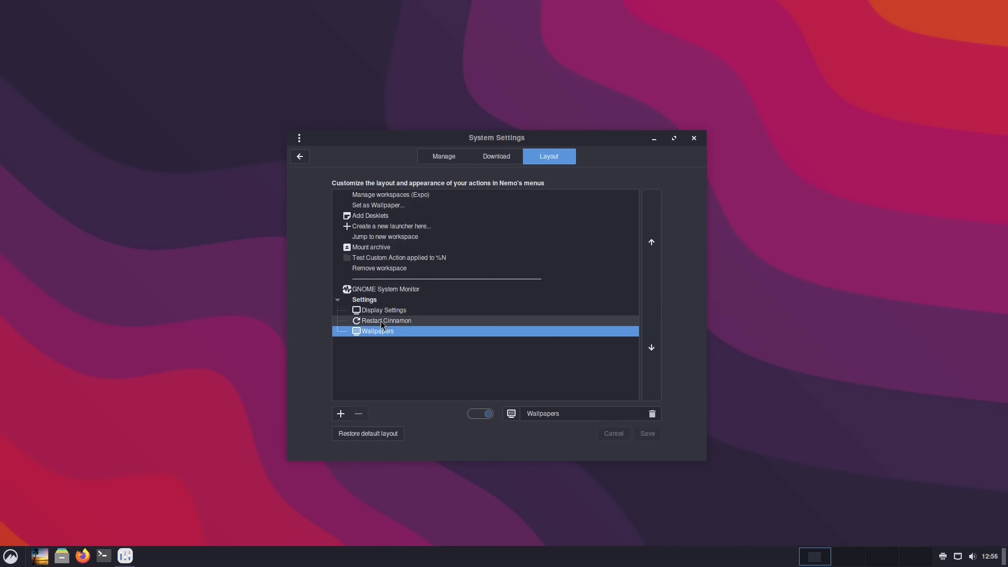
click(381, 321)
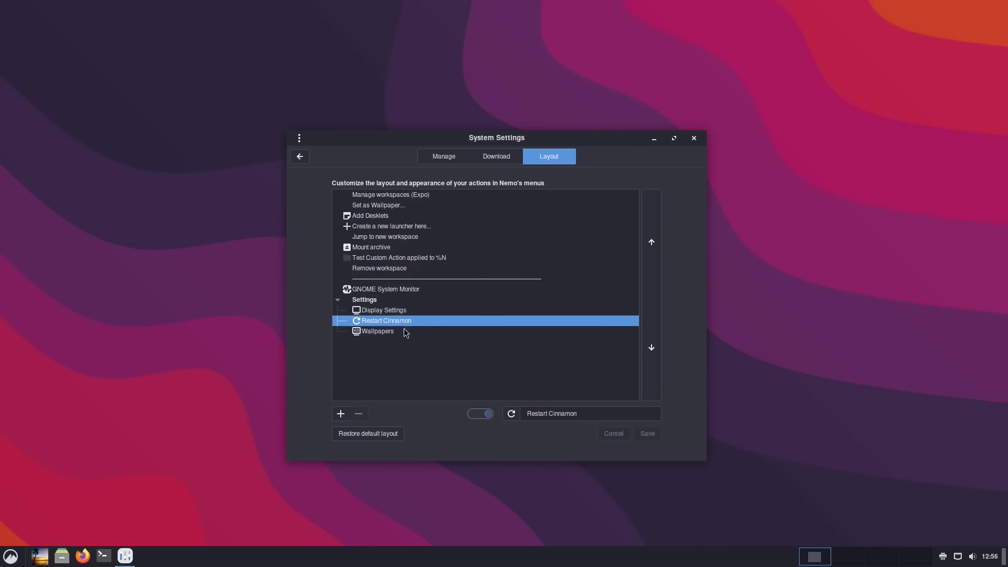
Move Restart Cinnamon below Wallpapers, save, and verify the reordered desktop Settings submenu
click(650, 357)
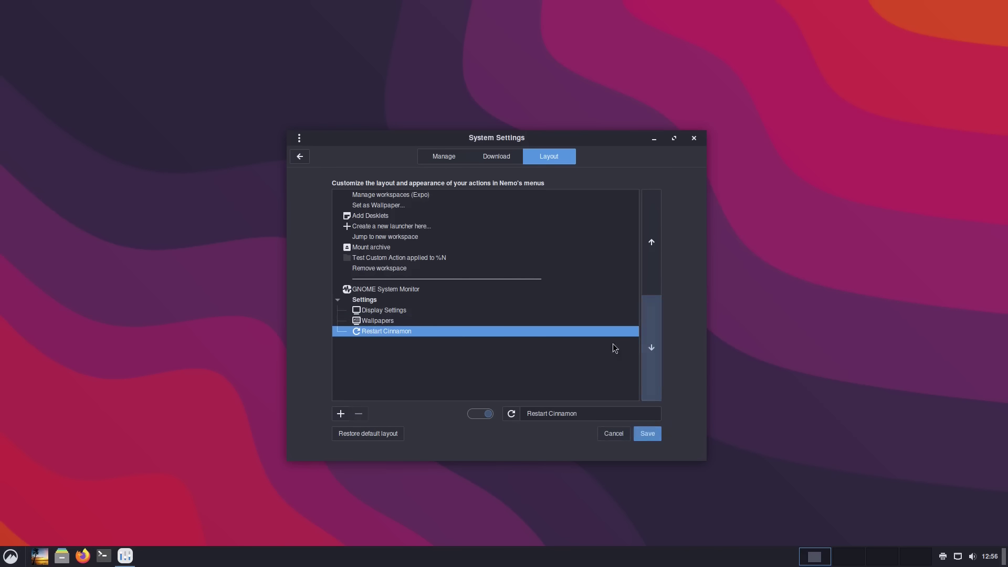
click(648, 434)
right_click(801, 384)
mouse_move(848, 468)
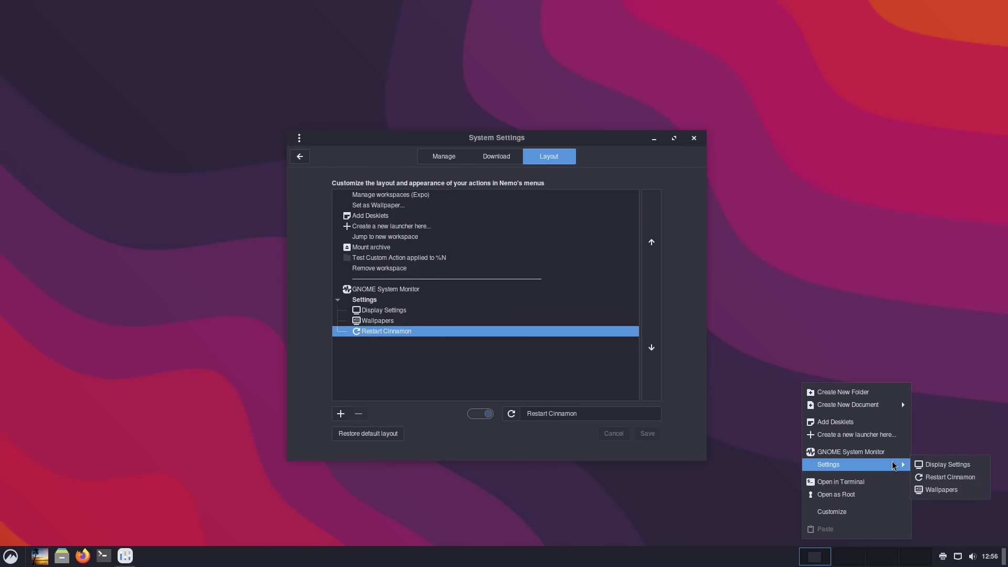
click(939, 478)
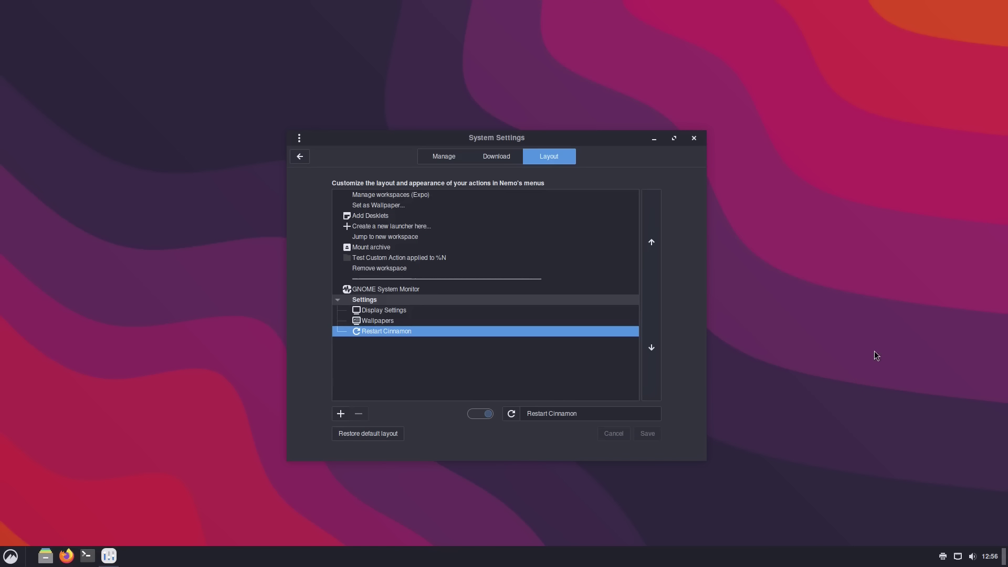
right_click(767, 336)
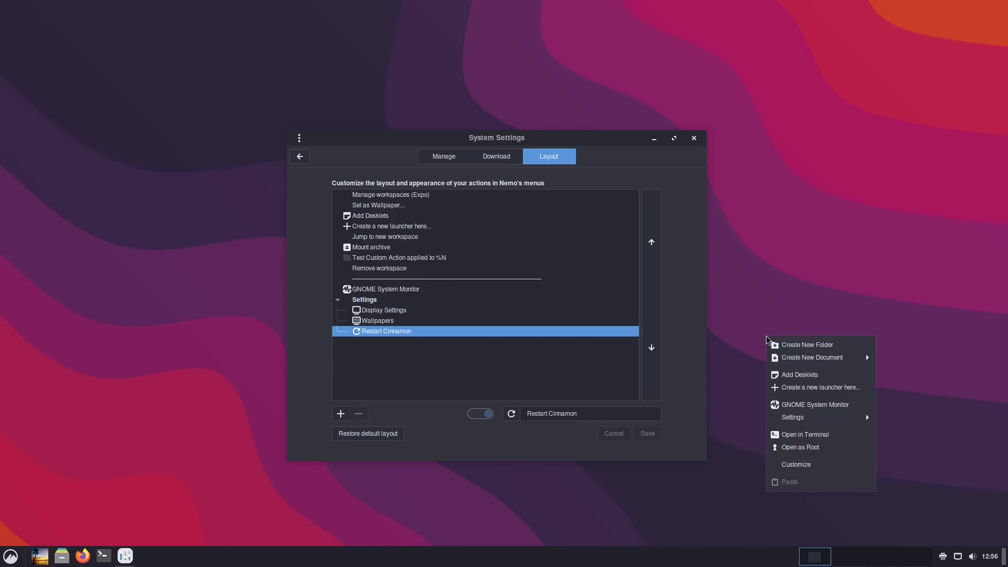
mouse_move(843, 418)
click(338, 301)
Rename the Settings group to 'Actions', save, and check the desktop submenu
click(337, 300)
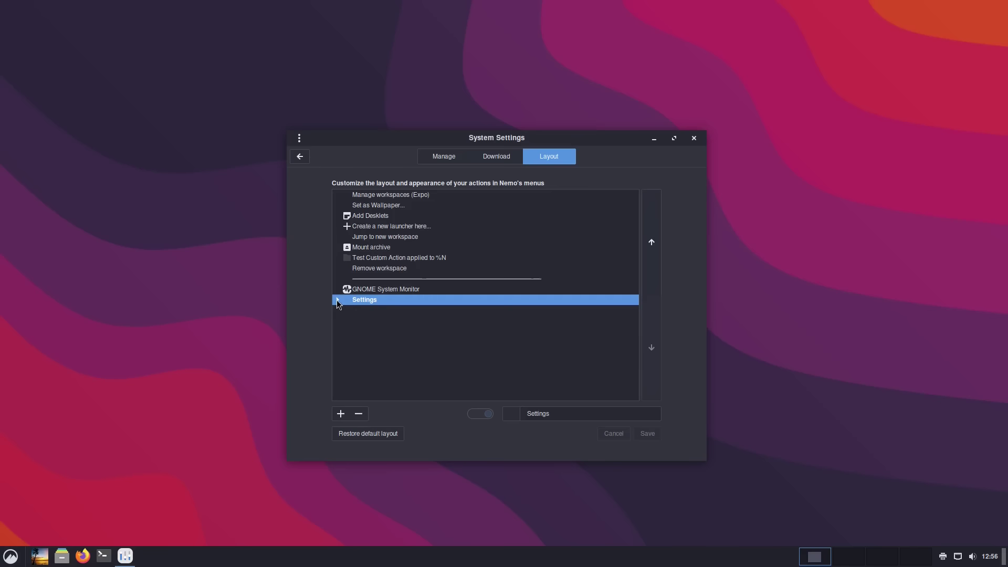
click(338, 301)
double_click(564, 416)
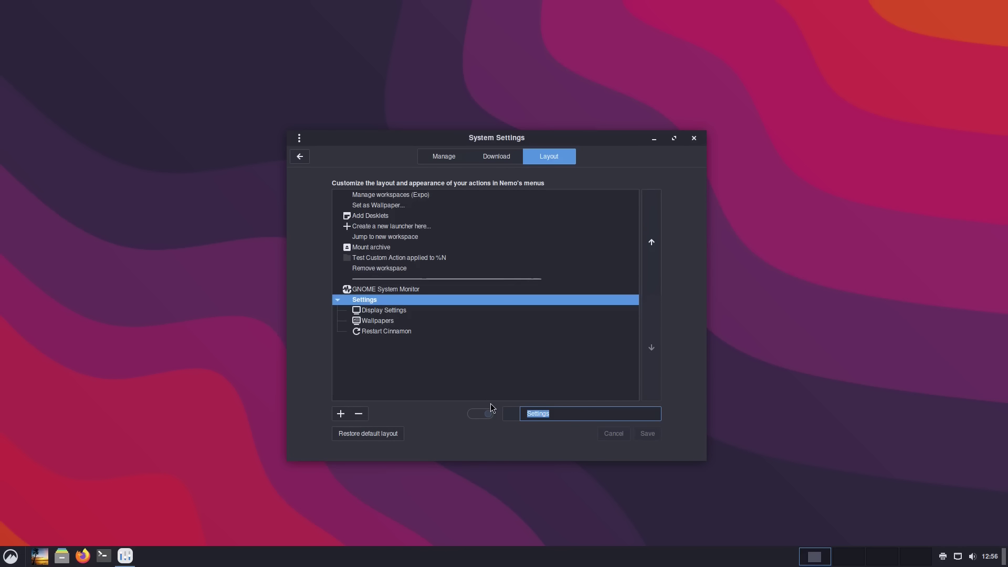
text(Actio)
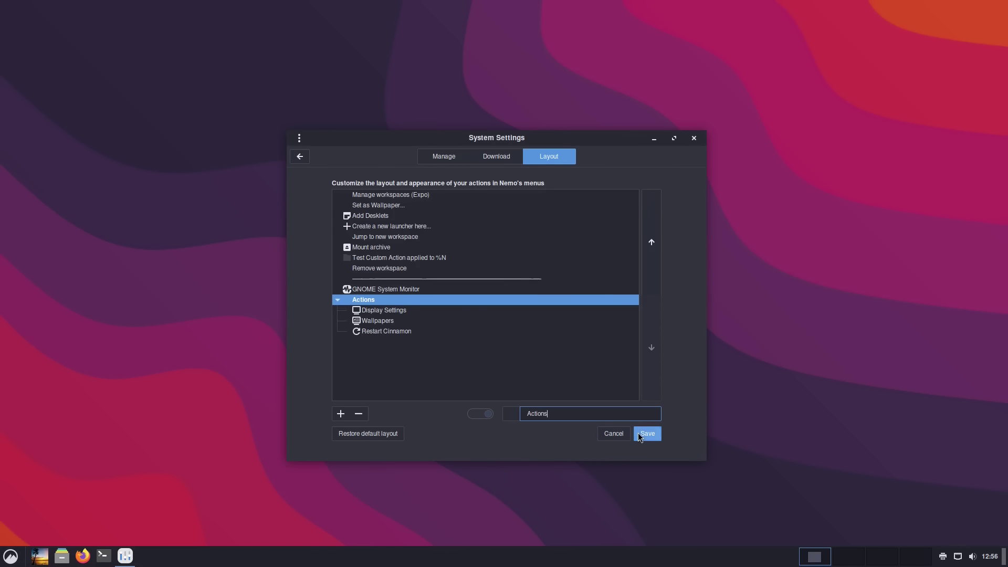
click(647, 434)
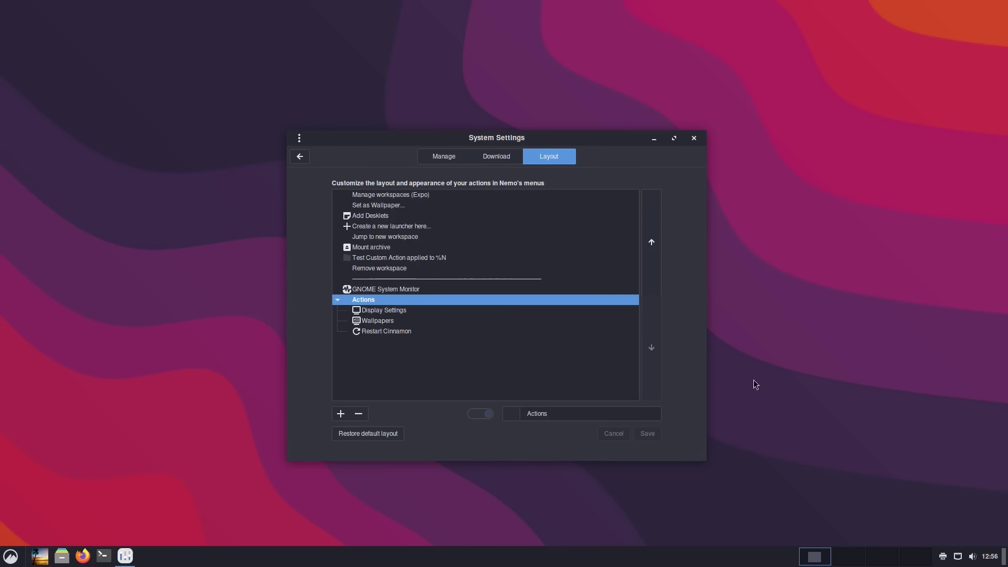
right_click(782, 370)
mouse_move(855, 455)
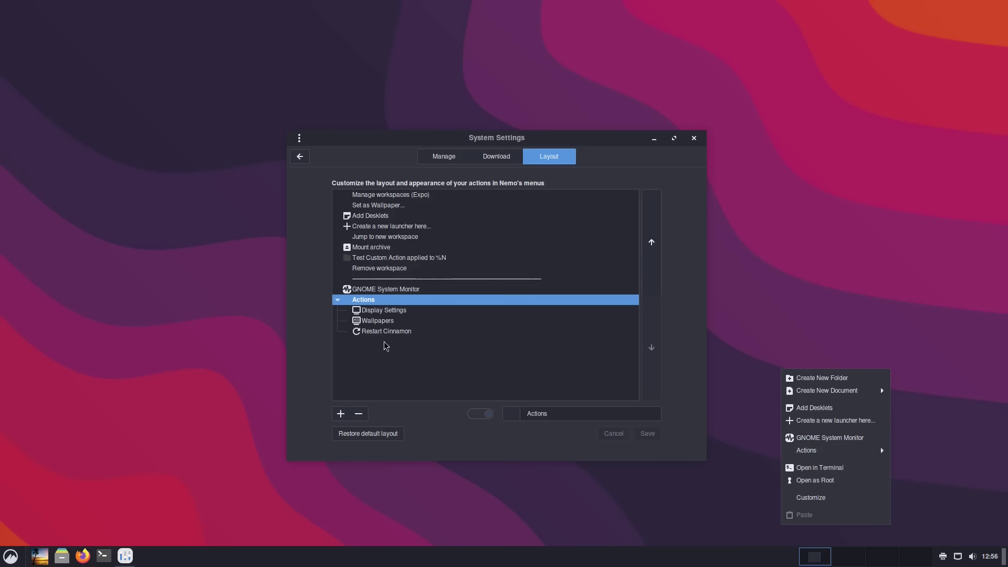
click(375, 326)
Move Wallpapers below Restart Cinnamon, save, and check the desktop actions submenu
click(375, 323)
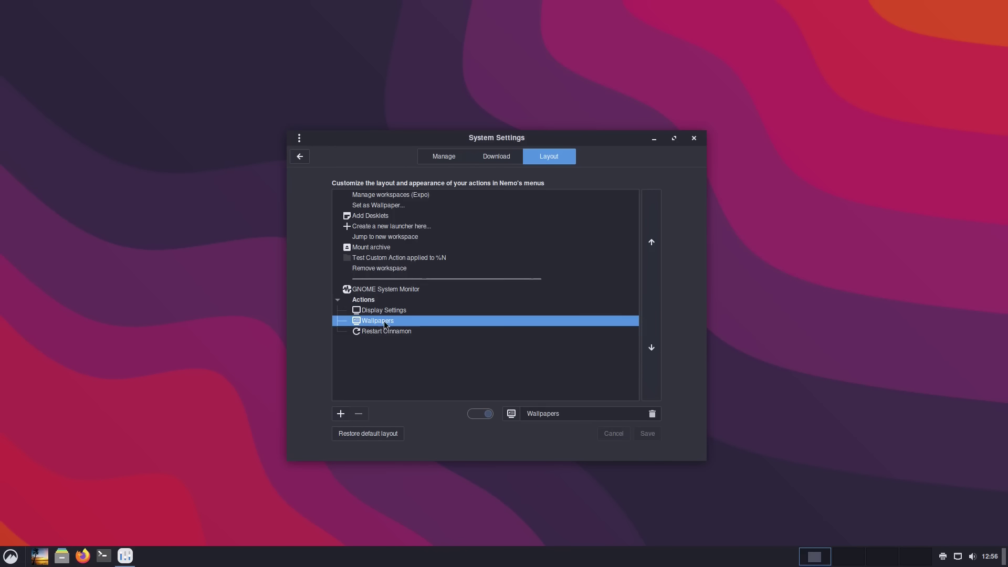
click(651, 348)
click(647, 433)
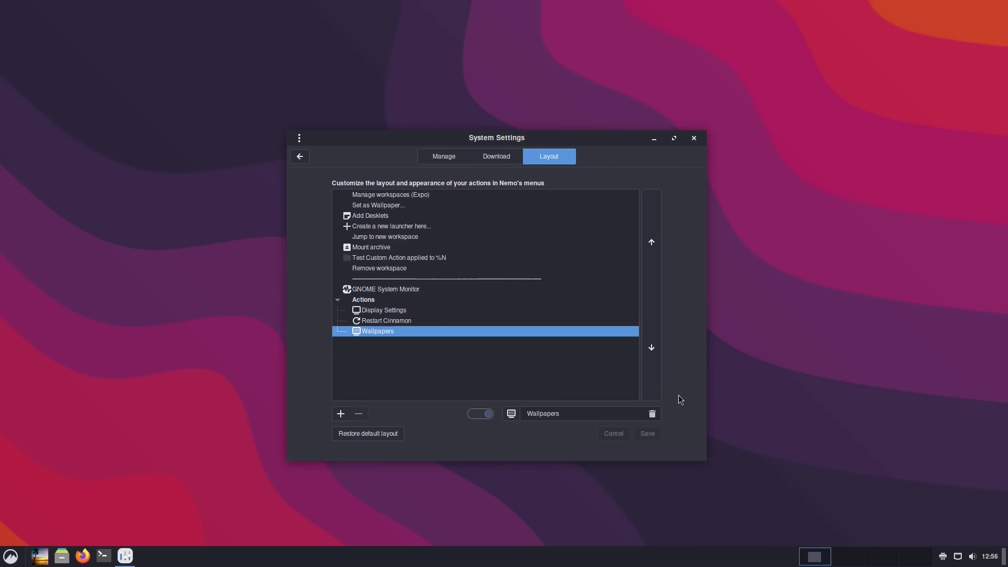
right_click(790, 393)
mouse_move(852, 319)
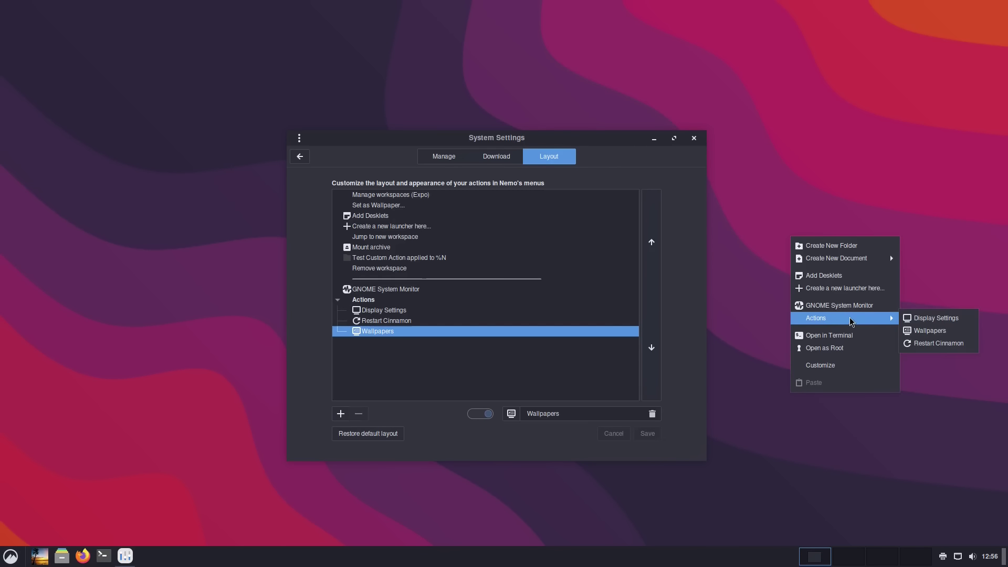
click(377, 304)
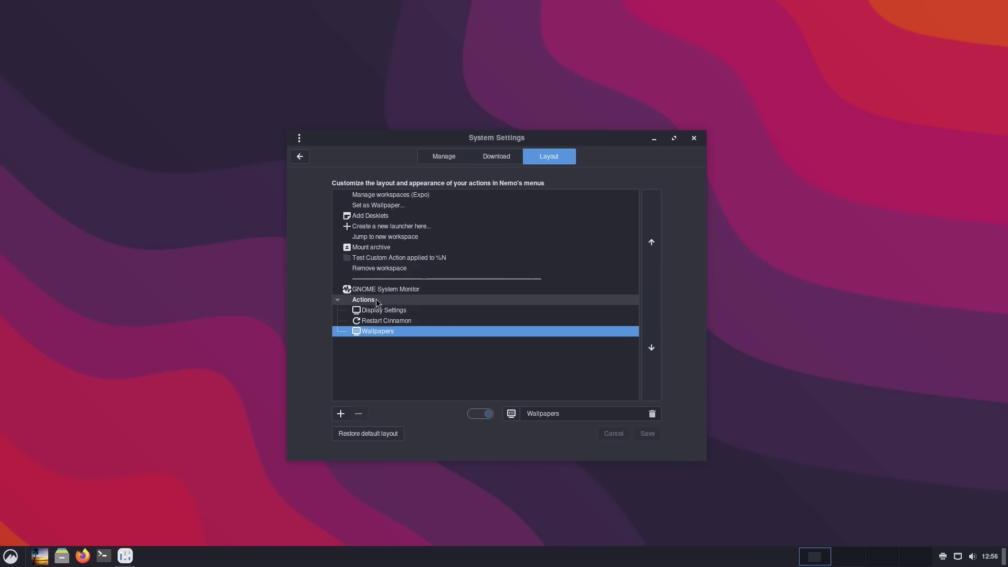
Rename the Actions submenu to 'Settings' and save the layout
click(370, 301)
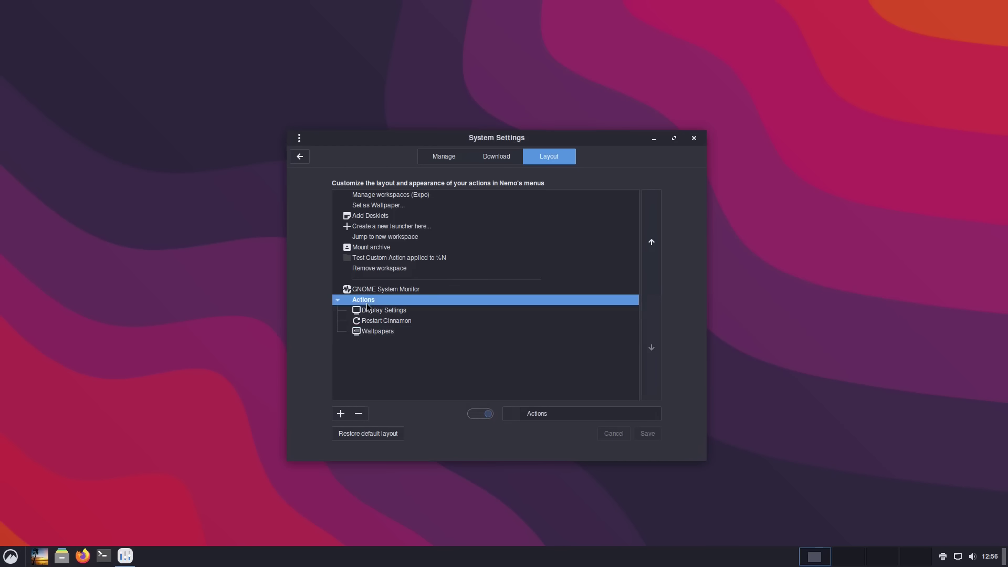
click(534, 412)
double_click(534, 412)
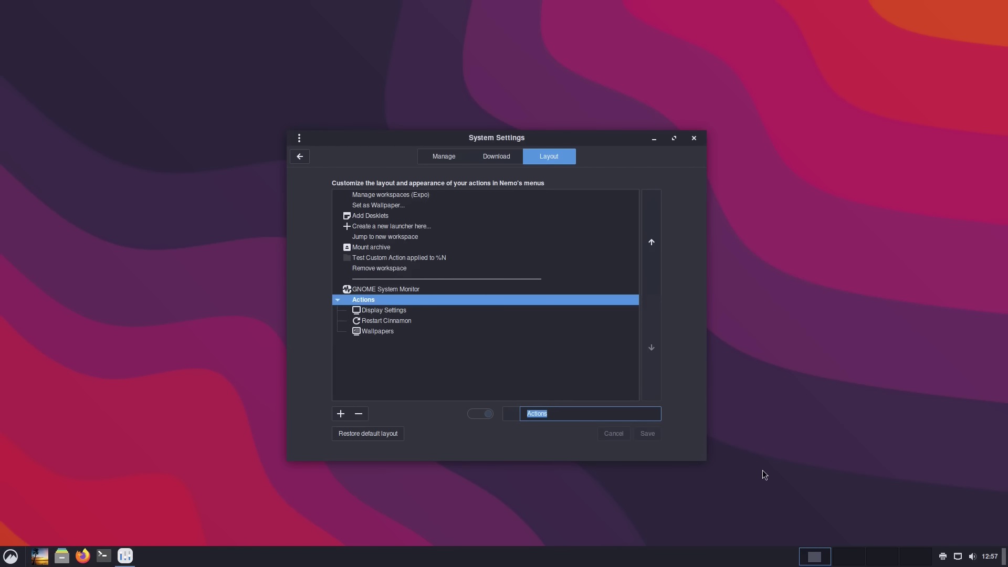
text(Settings)
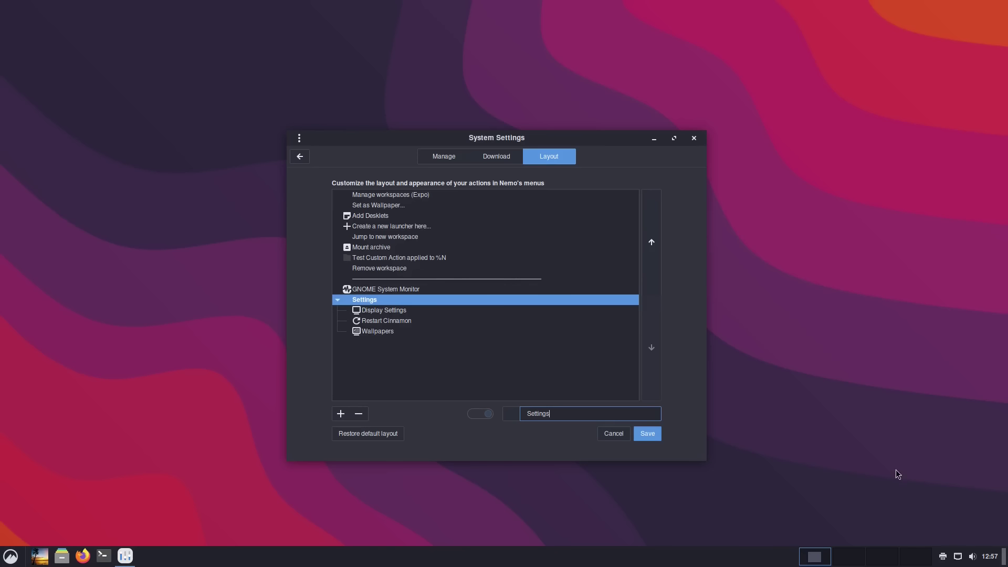
click(646, 429)
Verify the renamed Settings submenu appears in the desktop right-click menu
right_click(804, 348)
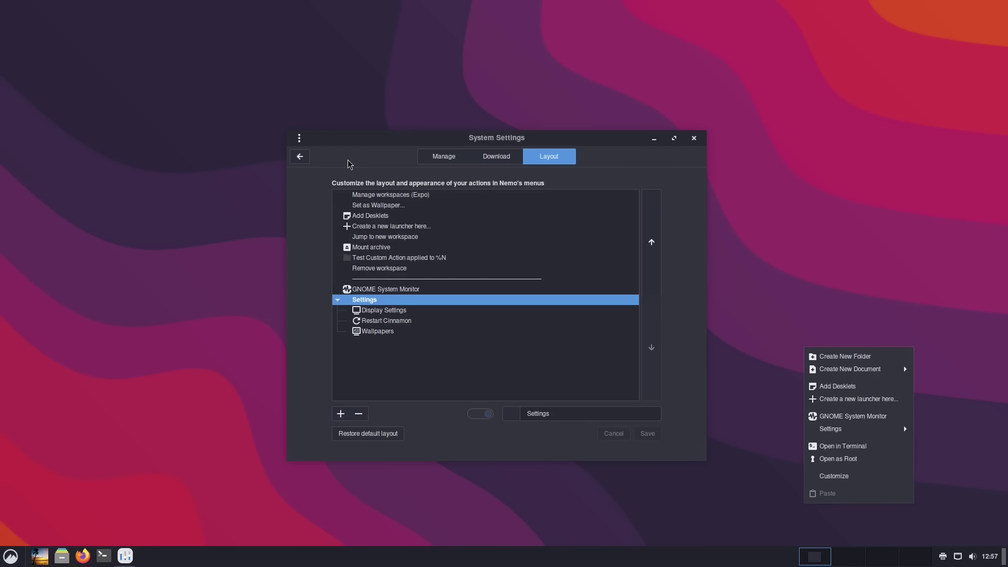
click(748, 373)
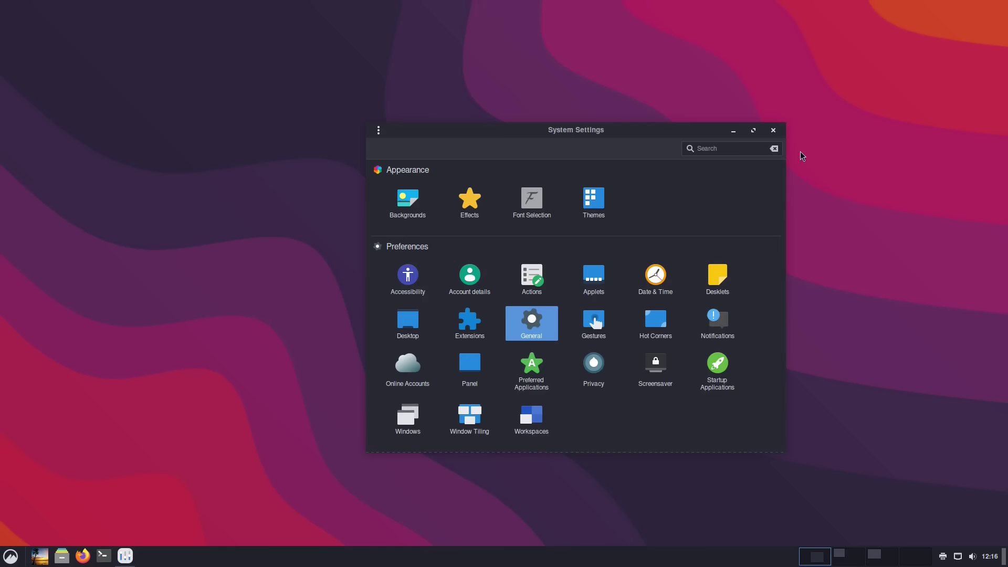
Close System Settings and log out from the application menu to start a fresh session
click(772, 131)
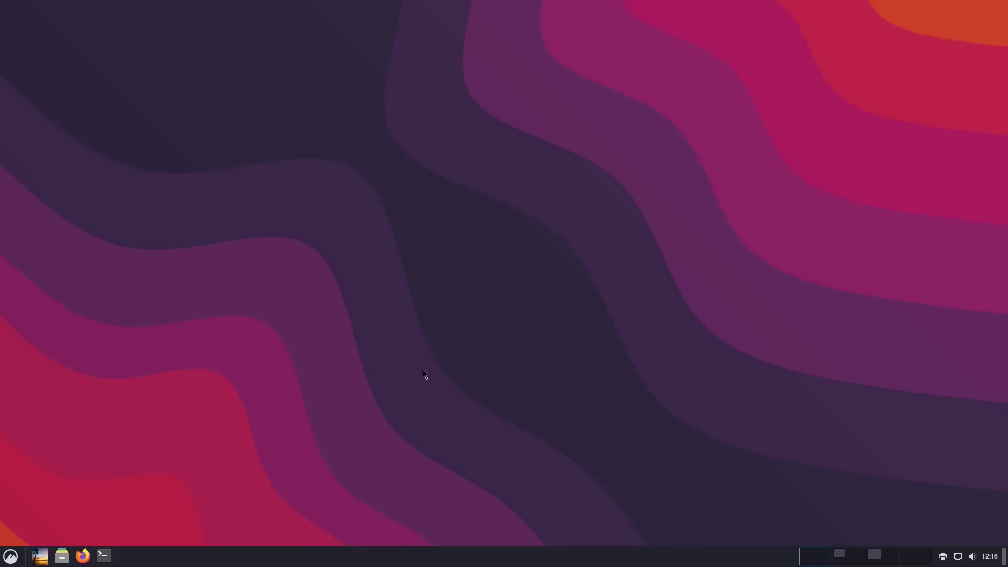
click(15, 563)
click(33, 486)
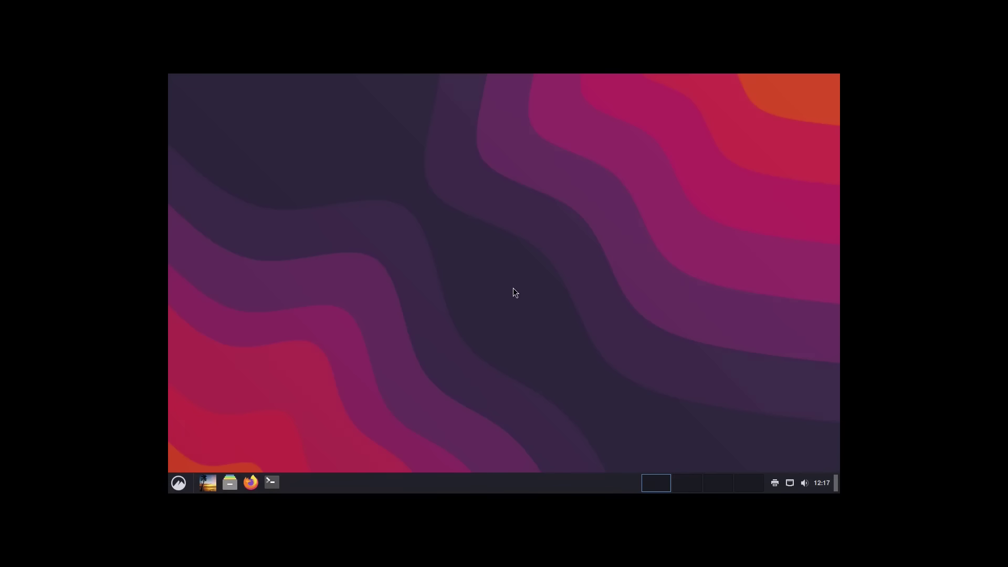
Set the screen resolution to 1920 x 1080 (16:9) in Display Settings, keep it, and close the window
right_click(355, 377)
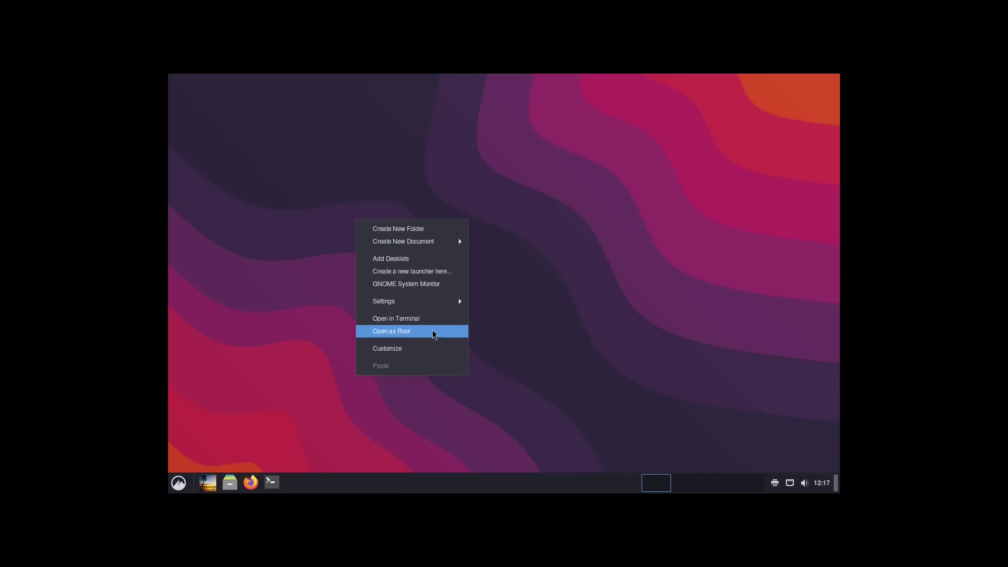
mouse_move(420, 302)
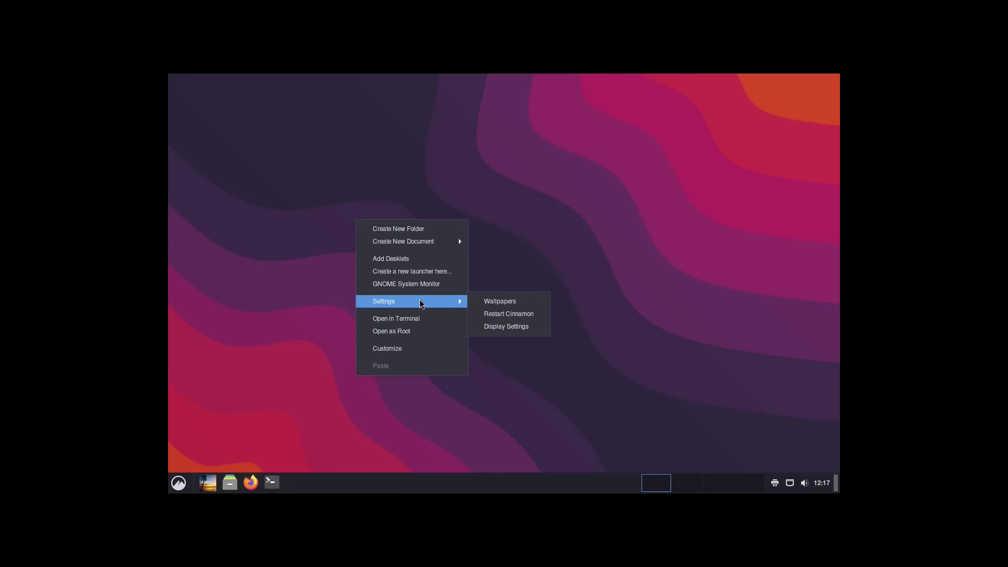
click(519, 326)
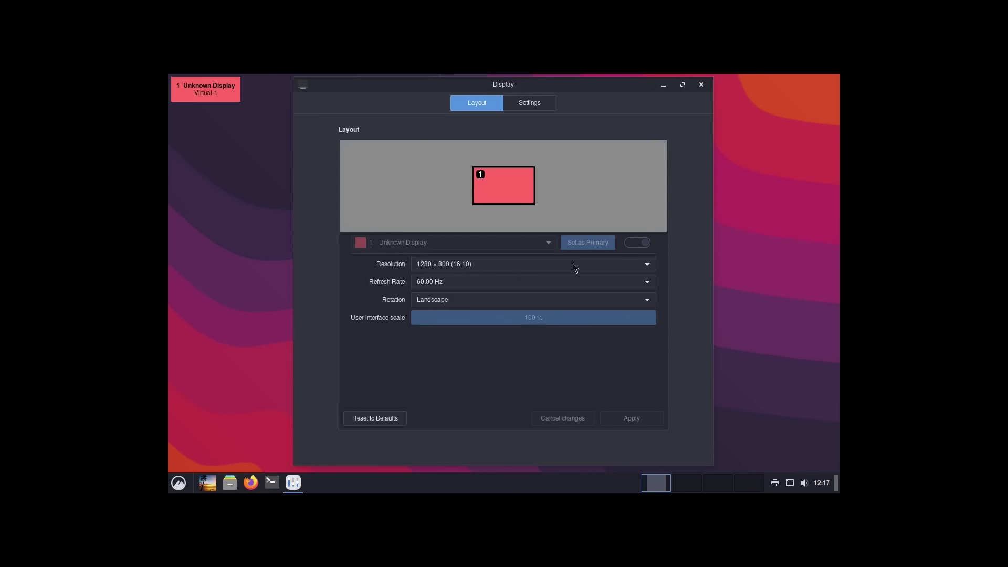
click(573, 265)
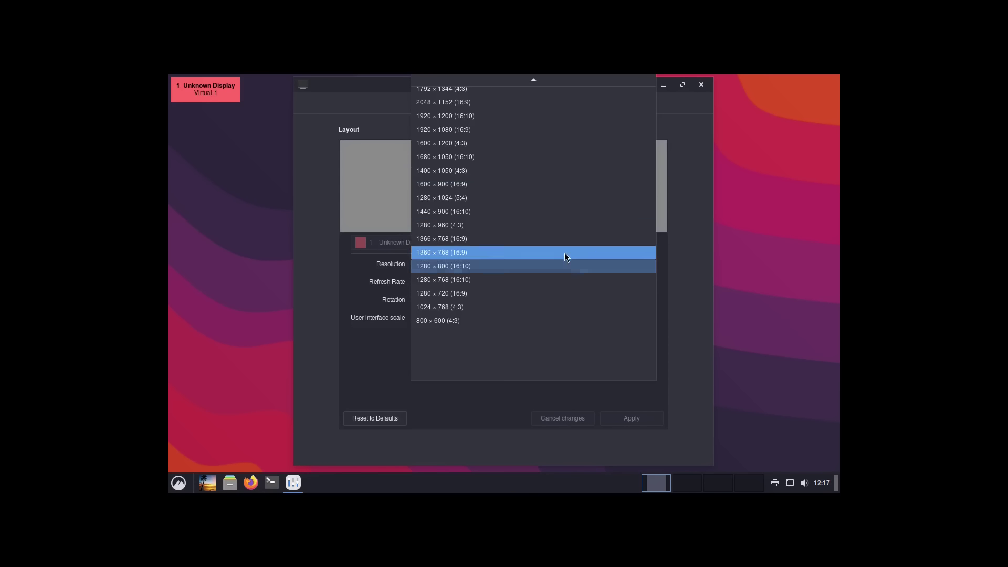
click(525, 131)
click(628, 417)
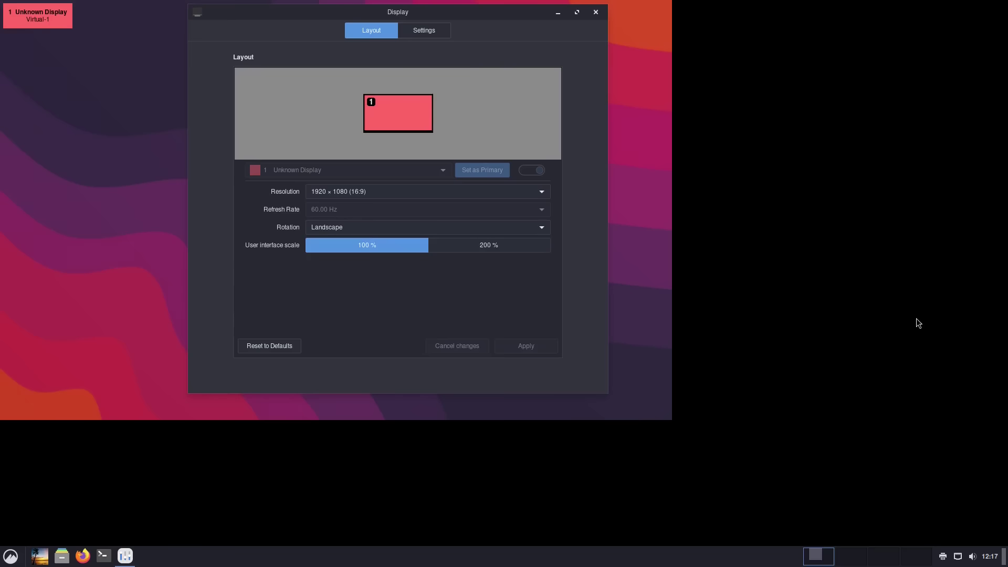
click(133, 504)
drag(513, 17, 691, 102)
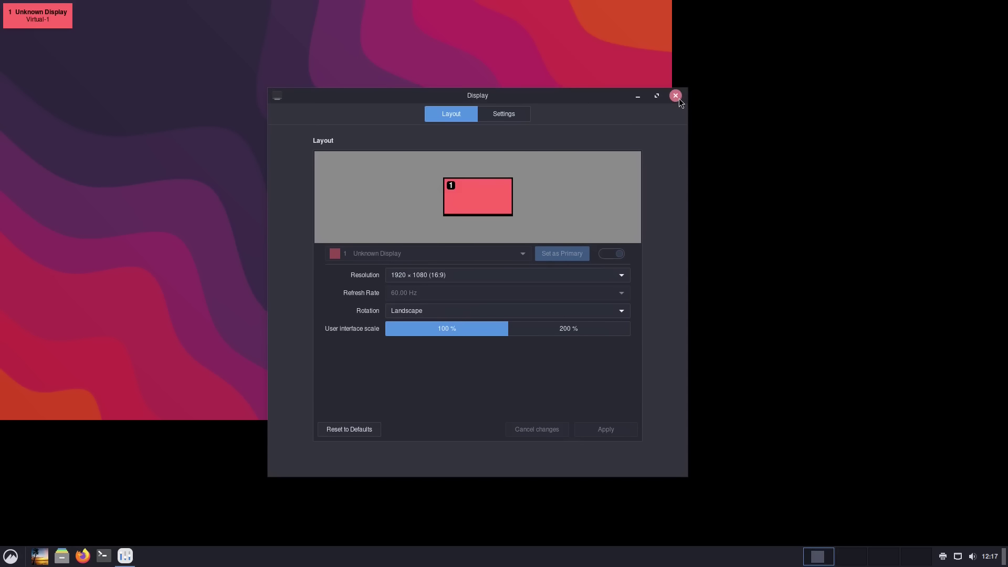
click(677, 97)
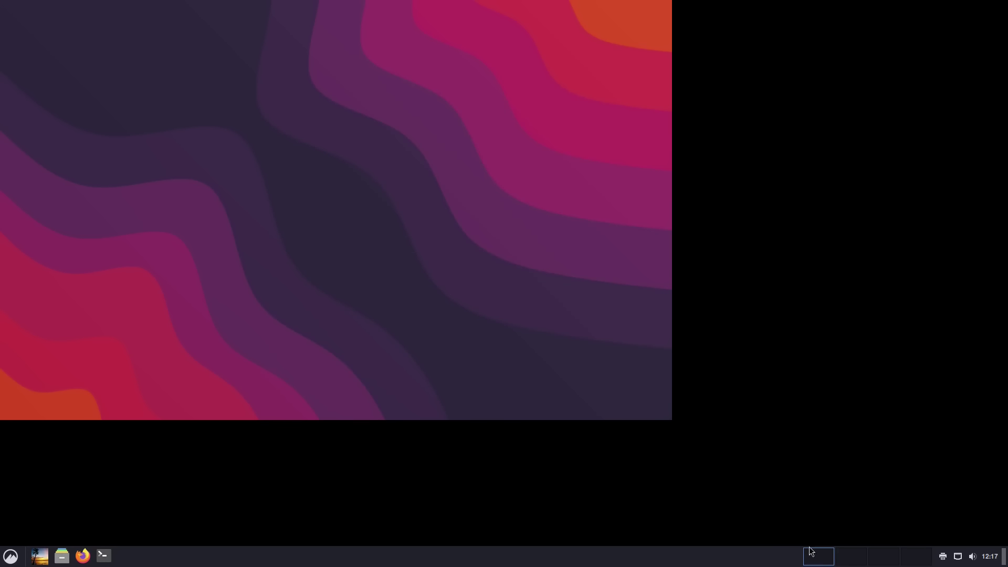
right_click(440, 275)
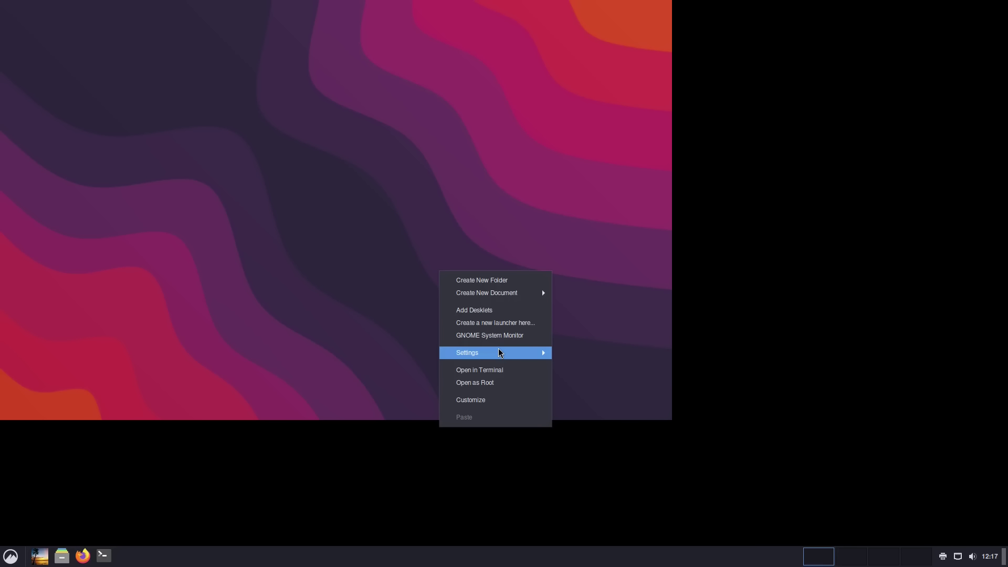
mouse_move(506, 354)
click(587, 355)
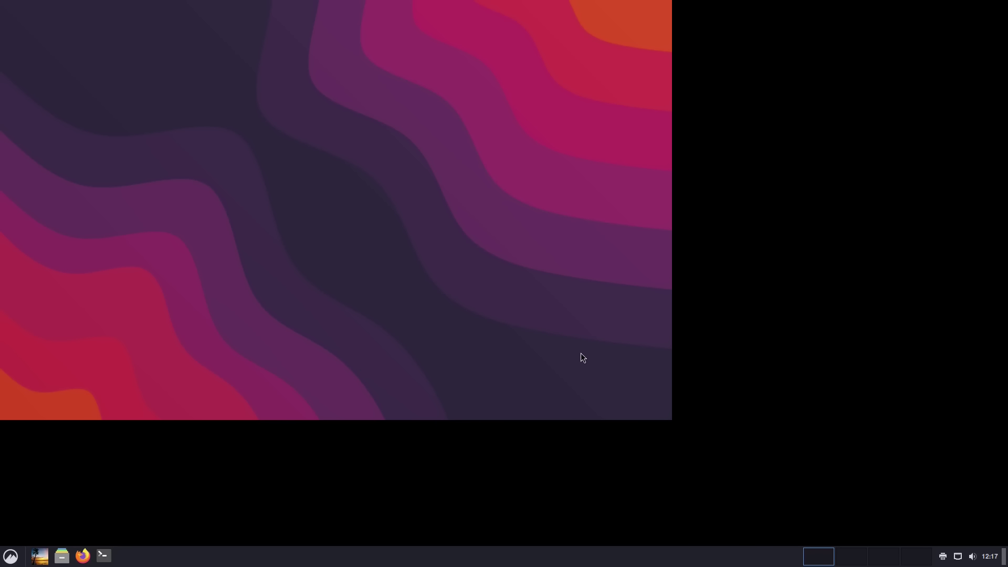
click(117, 249)
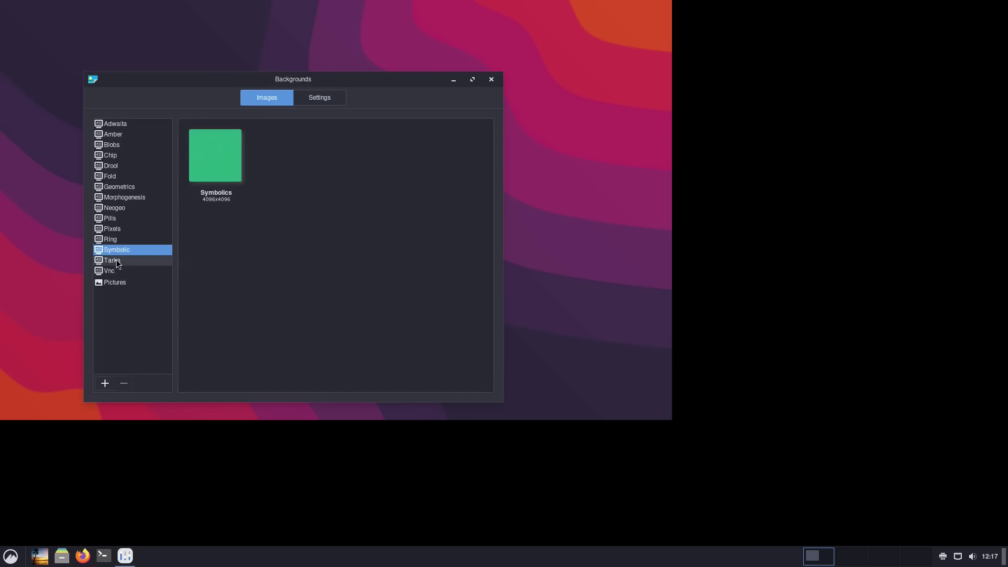
click(112, 260)
click(104, 159)
click(110, 145)
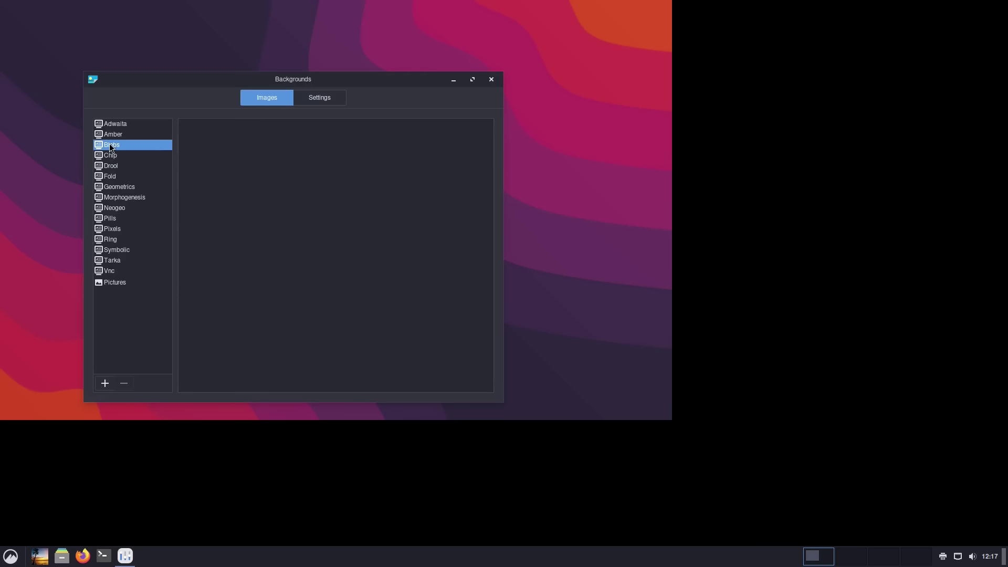
click(217, 154)
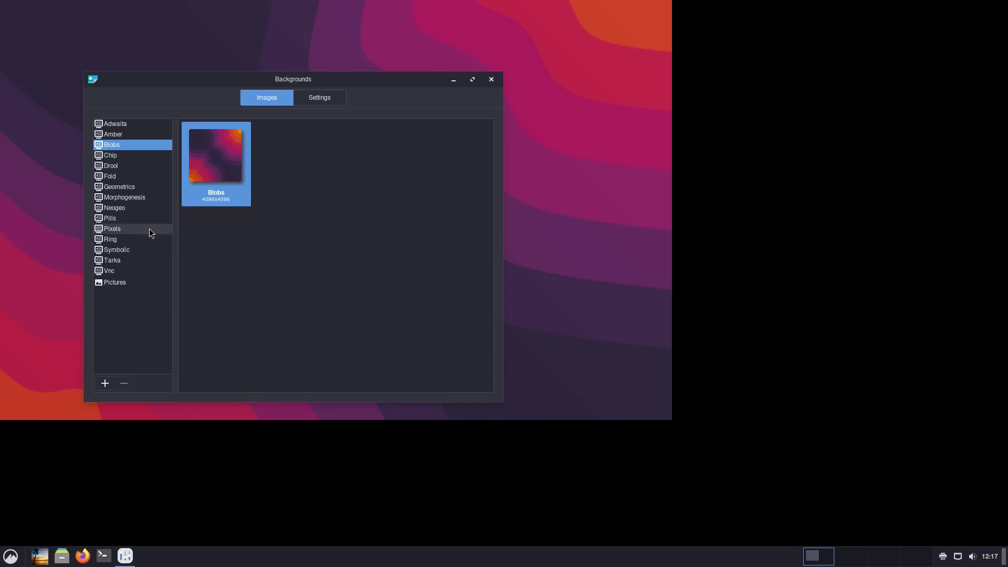
click(135, 237)
click(134, 260)
click(128, 250)
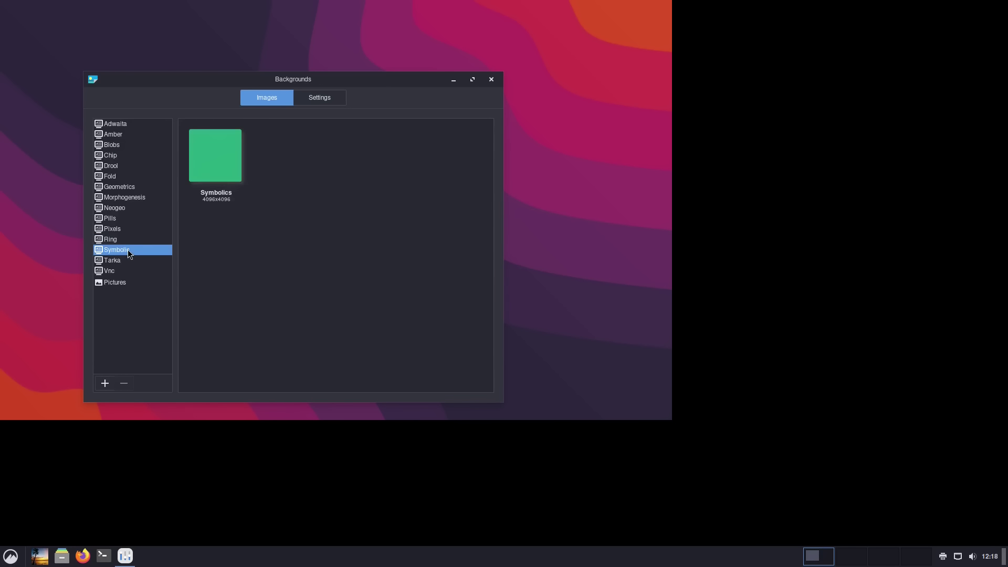
click(206, 178)
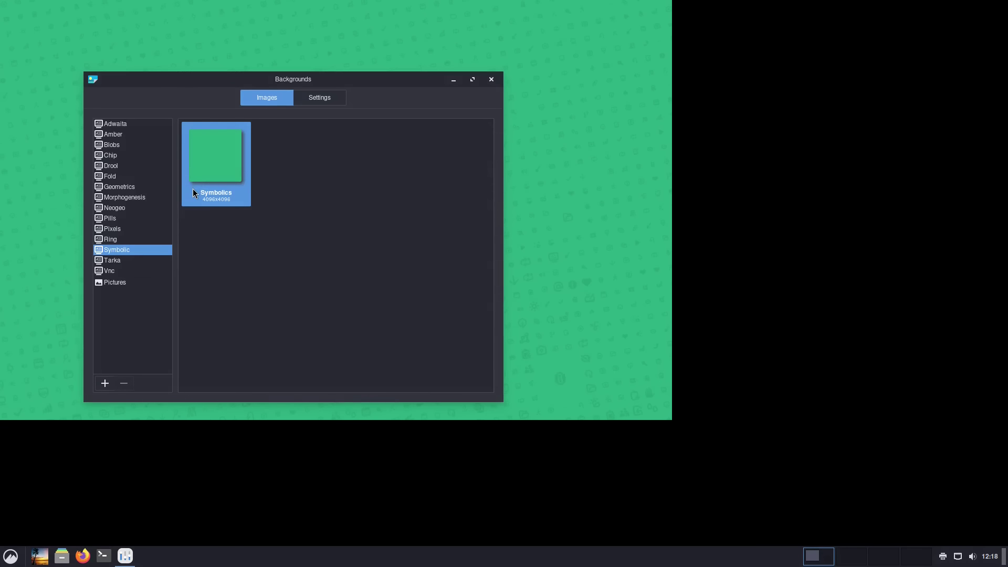
click(111, 138)
click(111, 142)
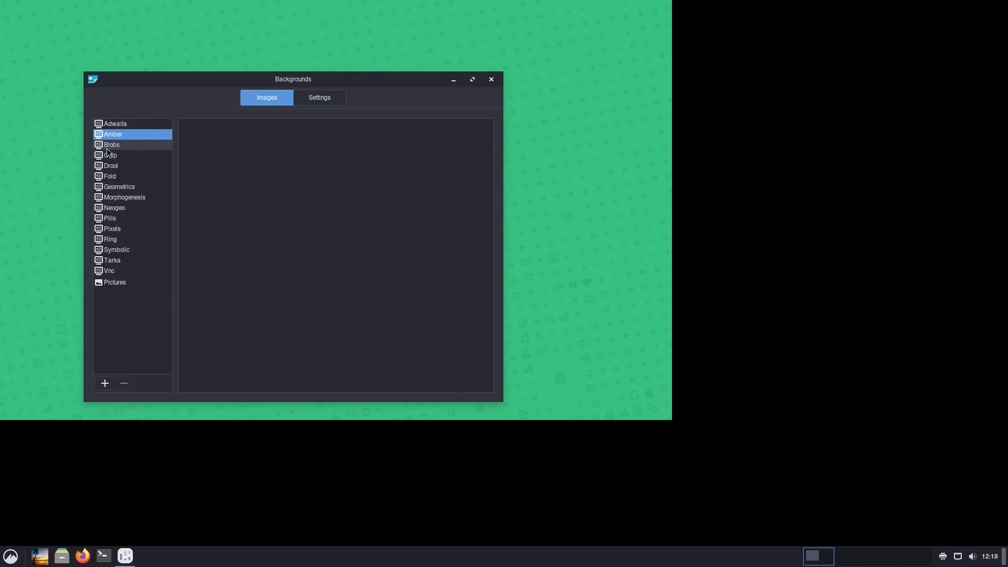
click(237, 143)
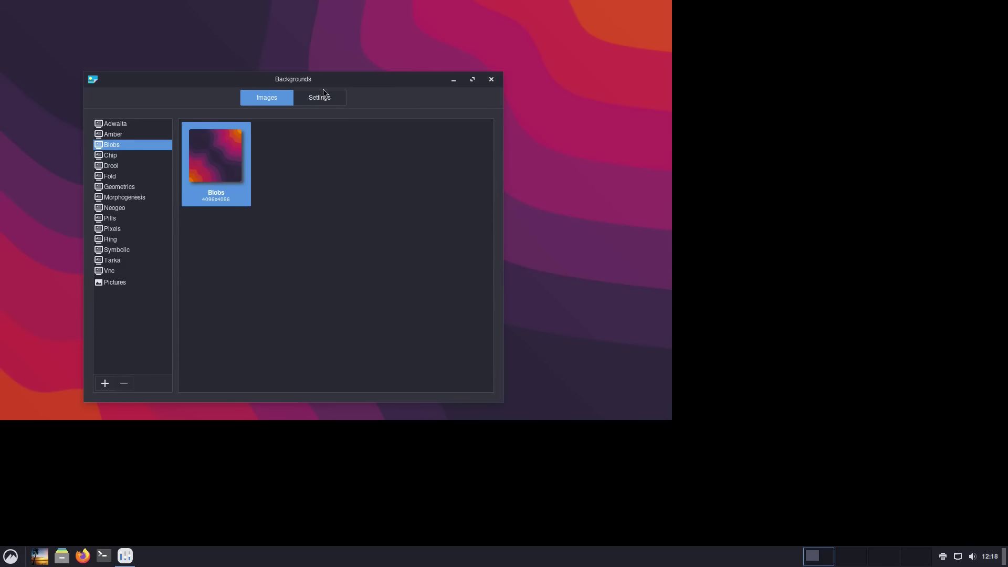
click(319, 96)
click(269, 103)
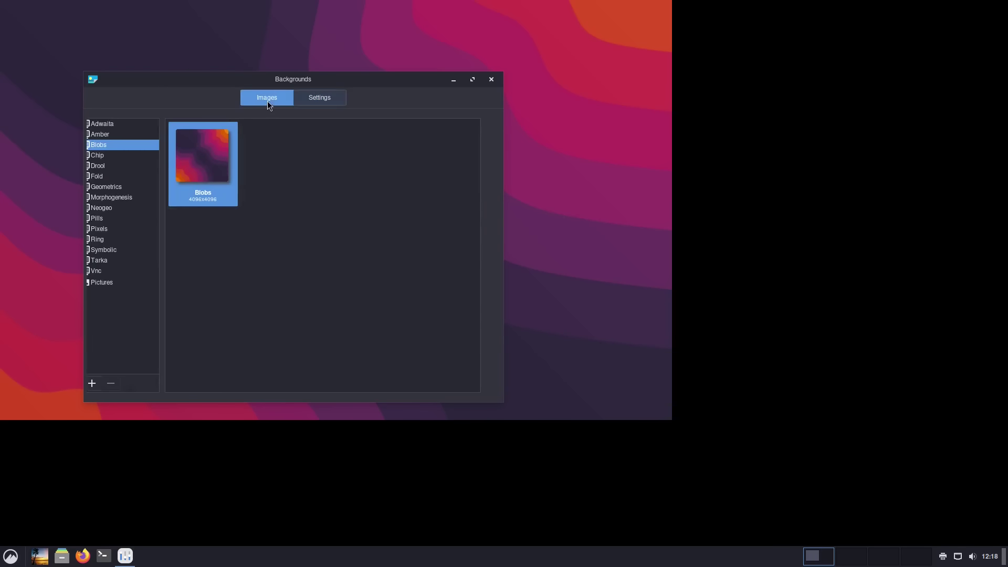
Close the wallpaper chooser and launch Evolution and the Calculator from the application menu
click(491, 79)
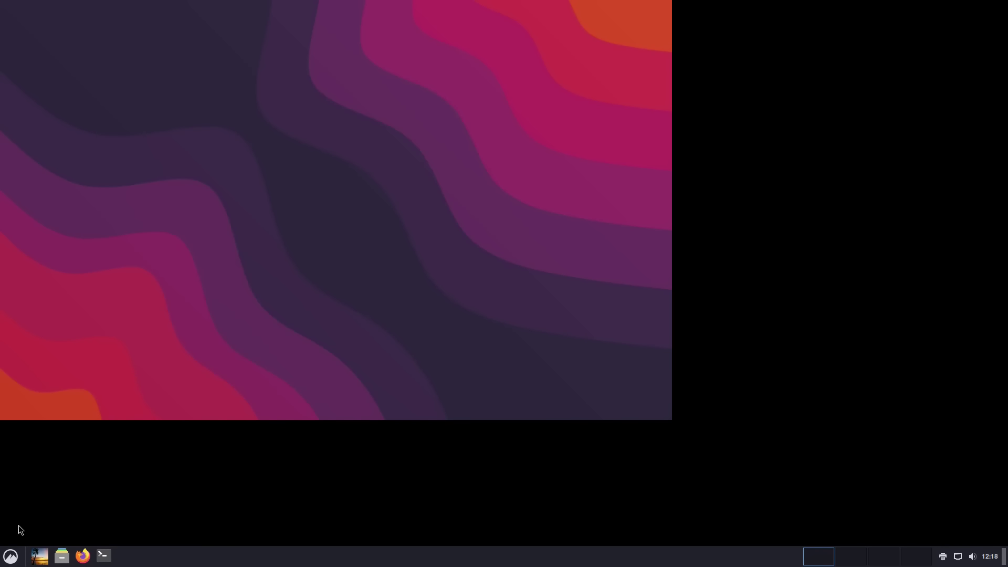
click(6, 555)
mouse_move(99, 363)
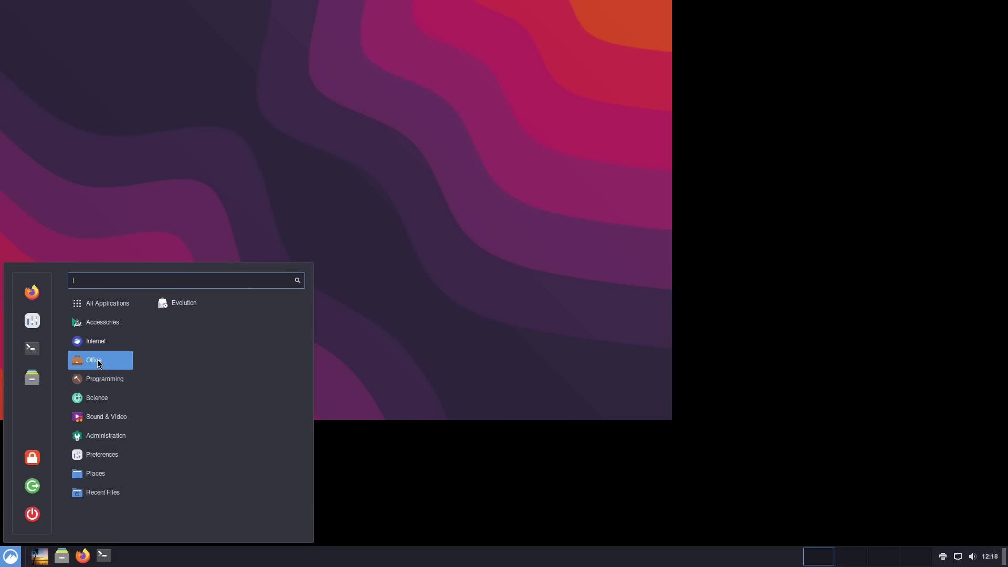
click(189, 305)
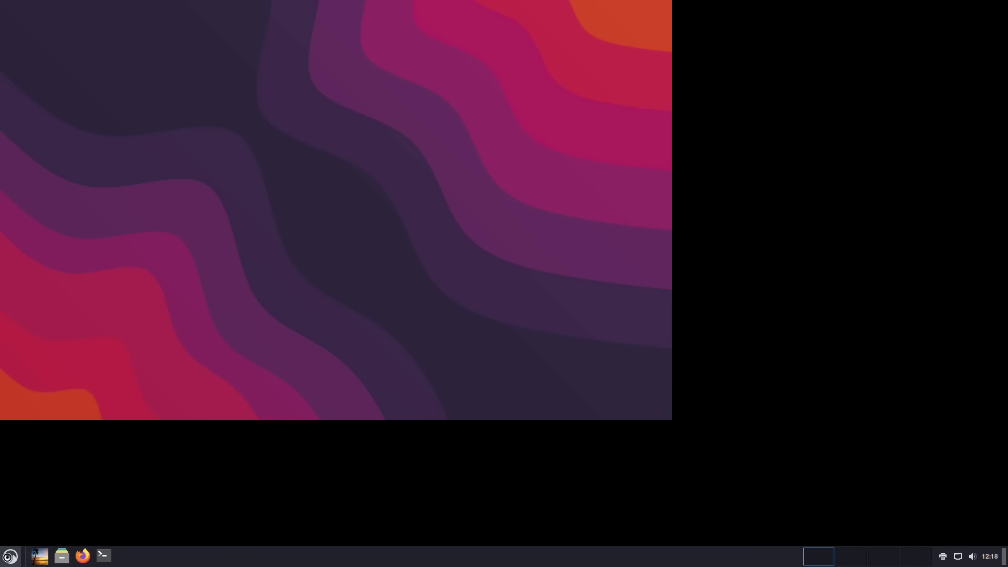
click(11, 556)
mouse_move(122, 322)
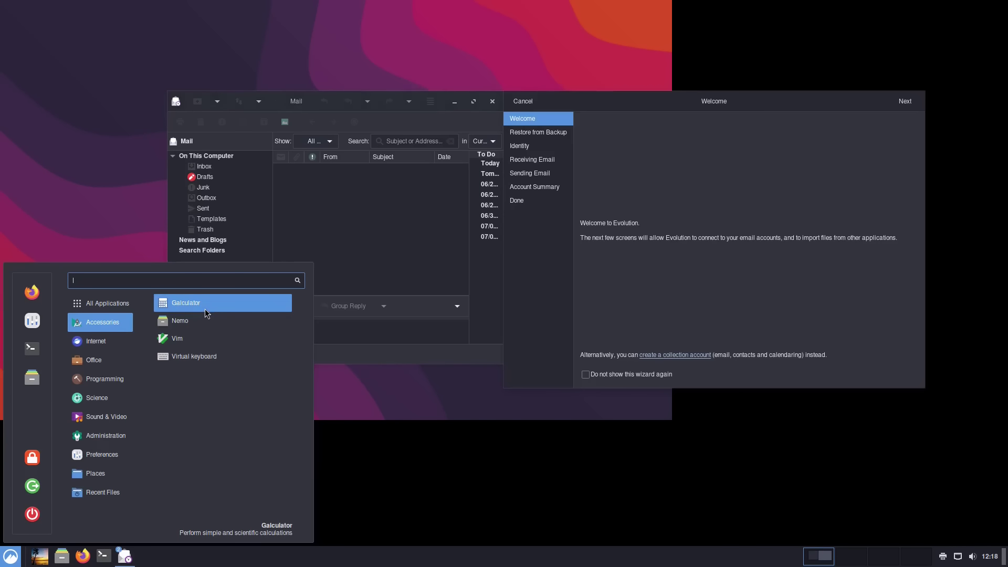
click(205, 307)
Browse the application menu again, then close Evolution's mail window and welcome wizard
click(10, 556)
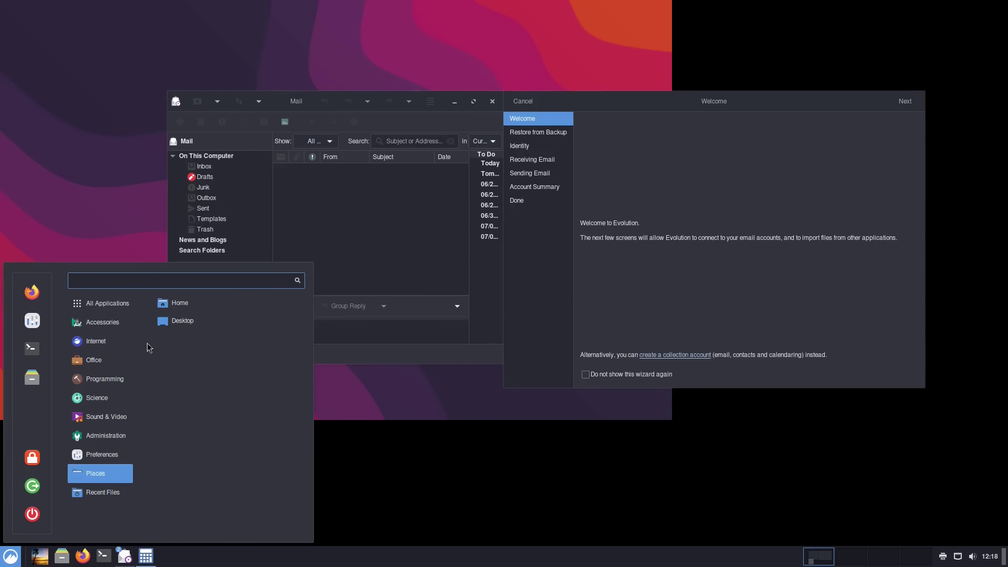
mouse_move(96, 341)
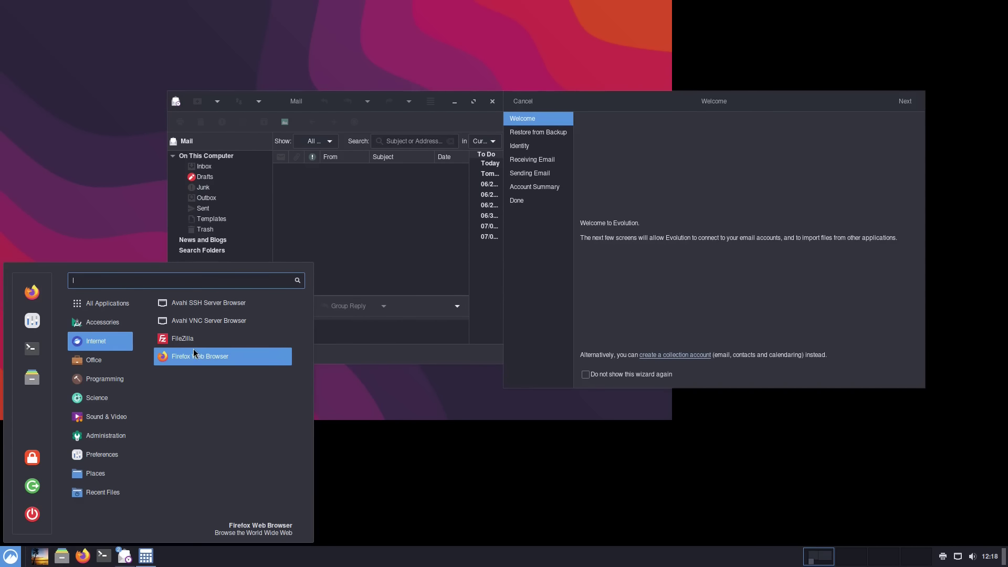
click(11, 555)
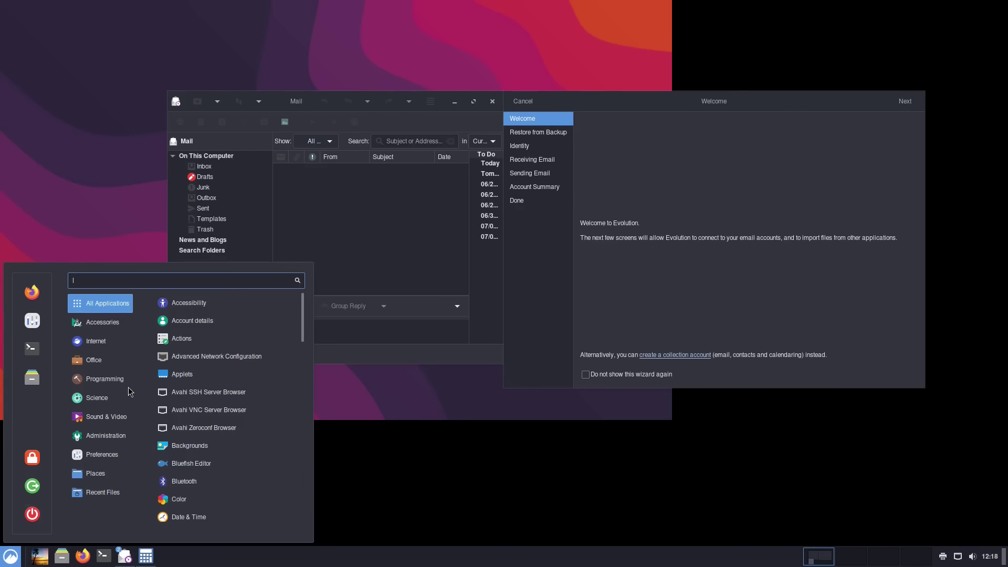
mouse_move(121, 442)
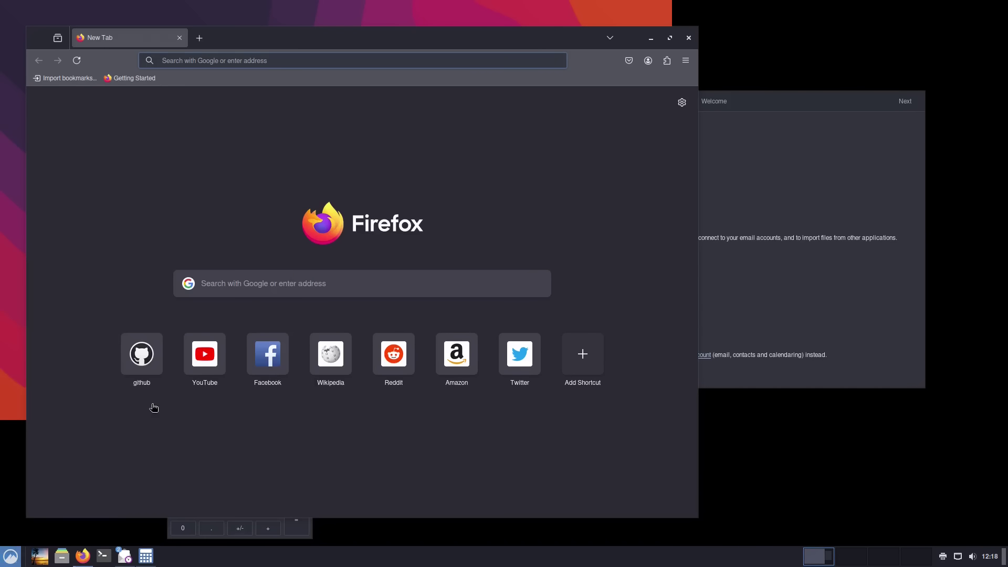
click(11, 556)
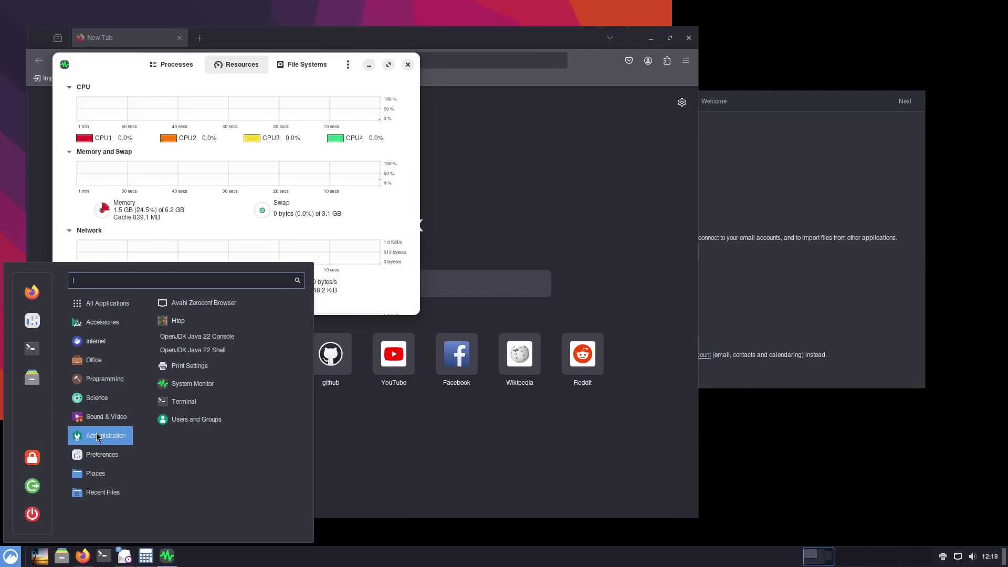
click(105, 555)
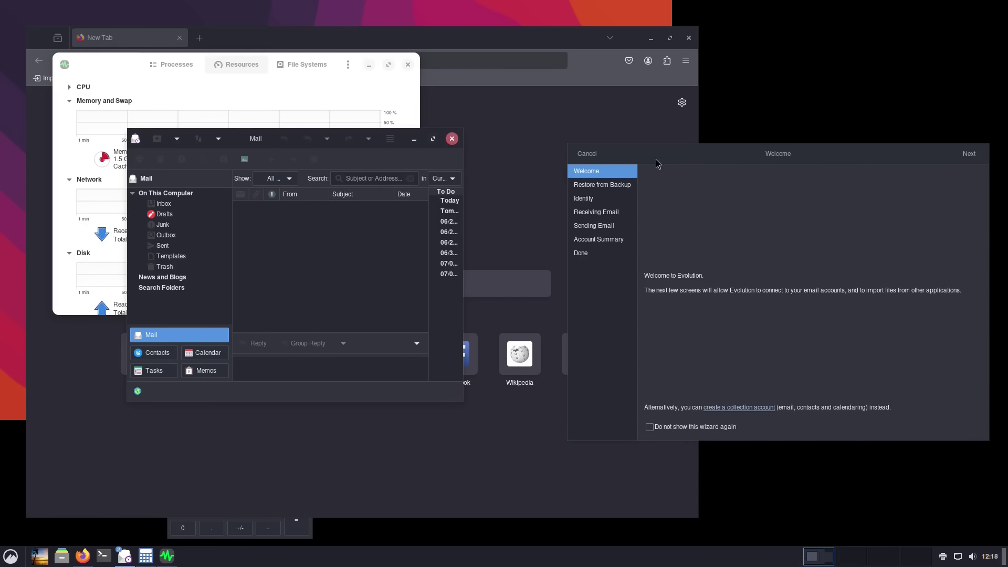
click(587, 154)
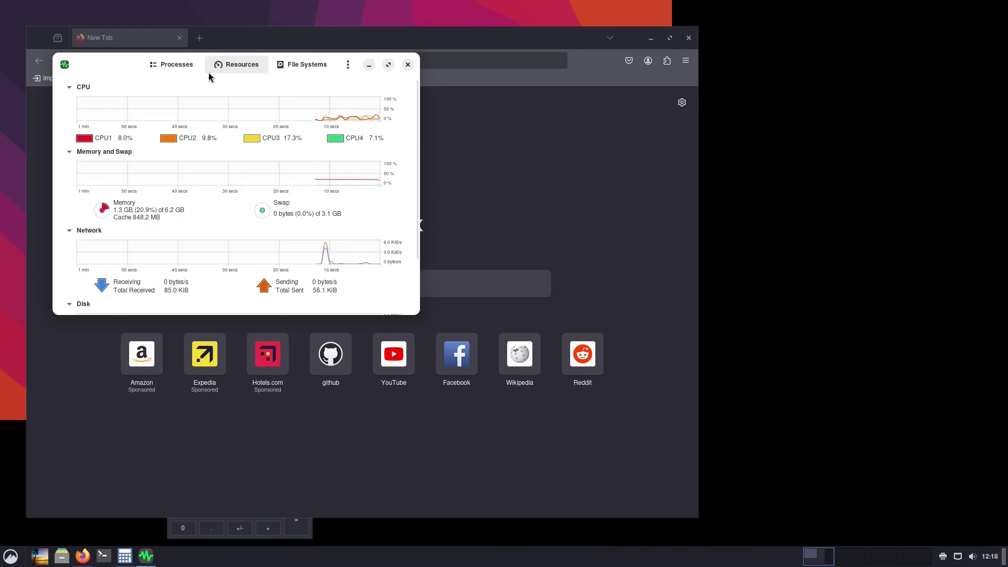
Check System Monitor's Processes and Resources tabs, then close System Monitor
click(188, 70)
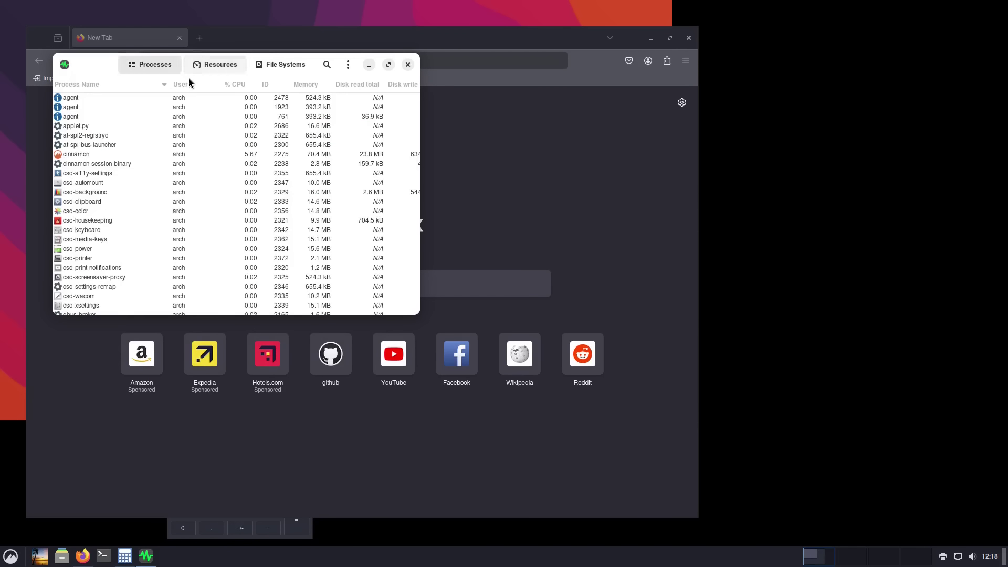
click(214, 66)
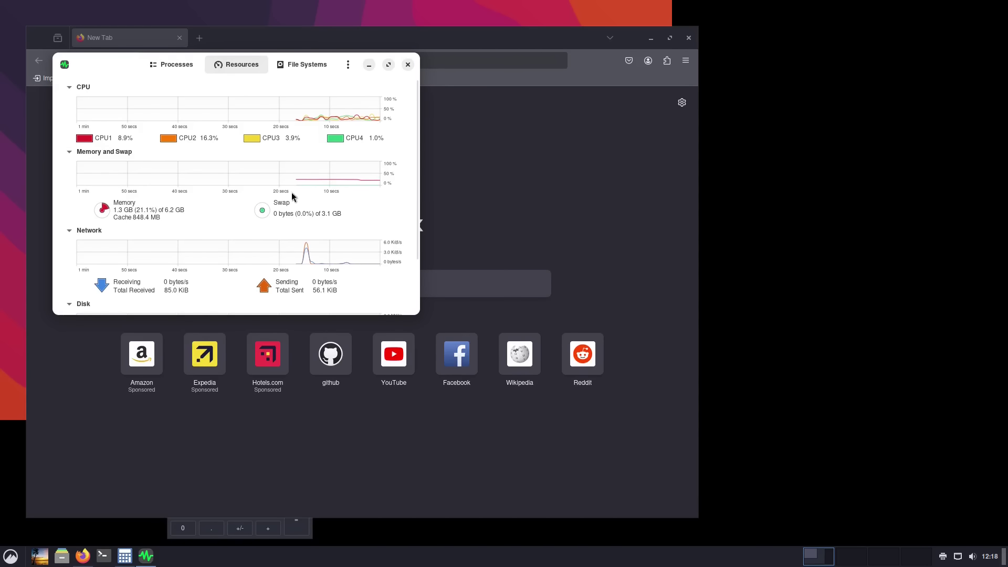
click(407, 64)
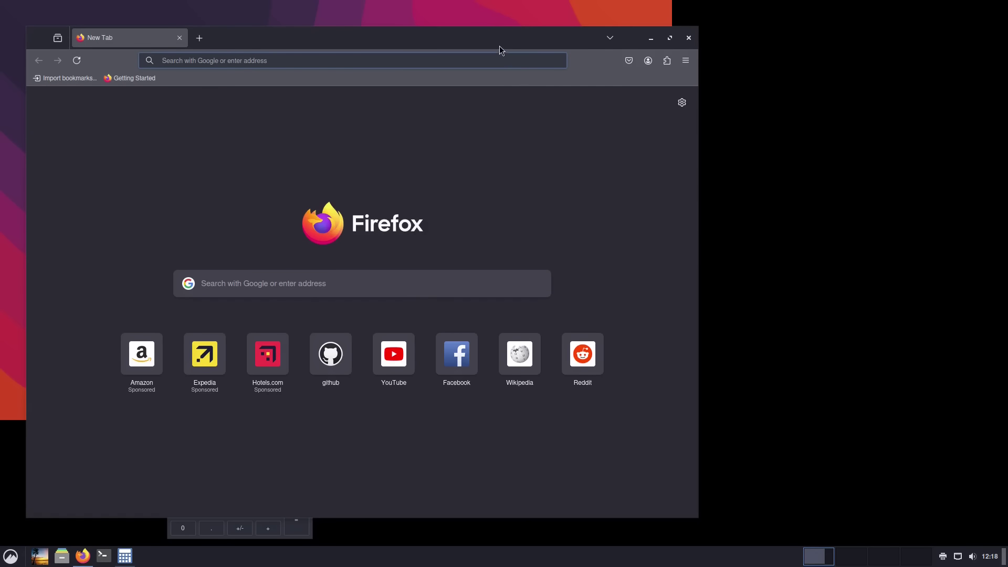
Close the Firefox window and the galculator calculator
drag(499, 45, 619, 86)
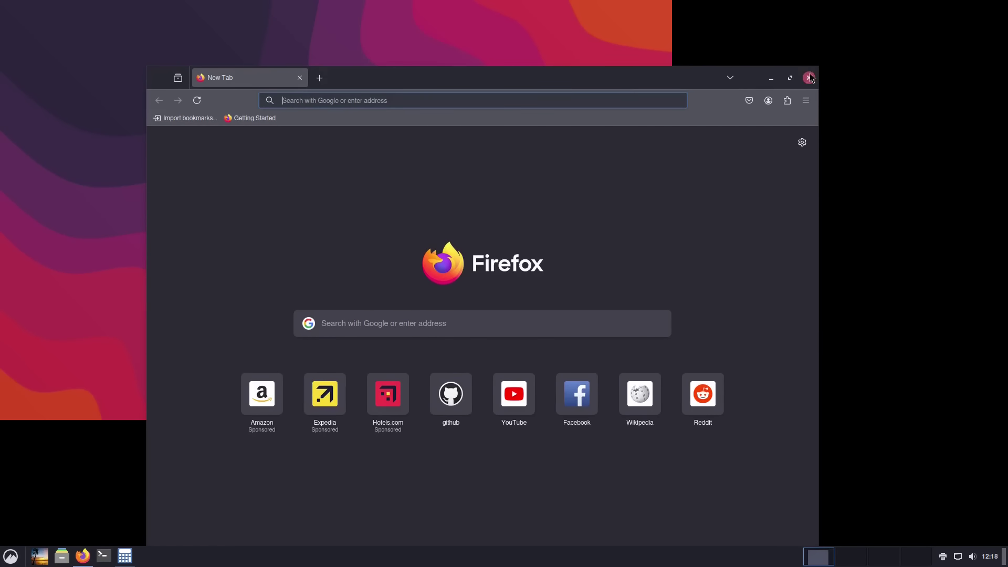
click(809, 78)
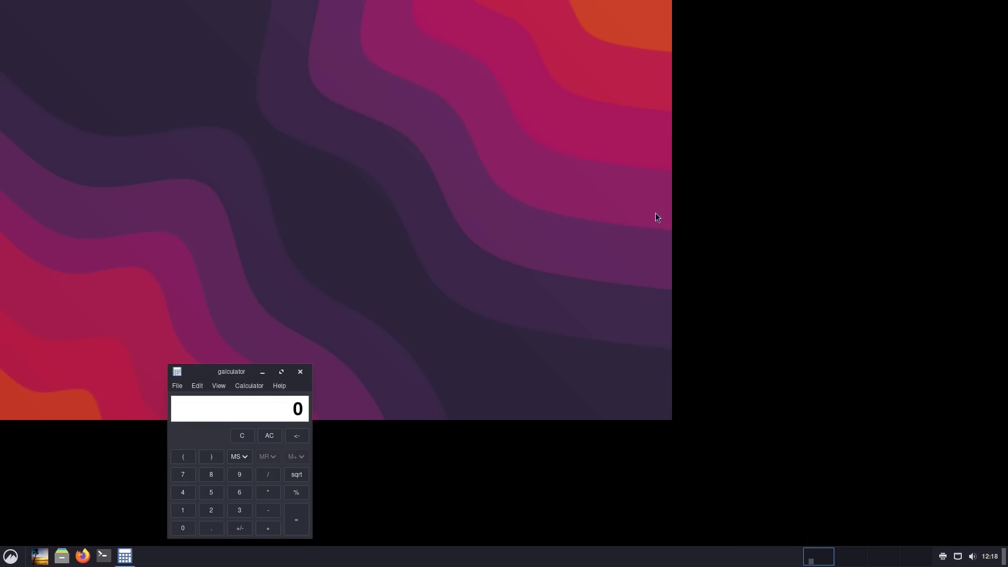
click(301, 372)
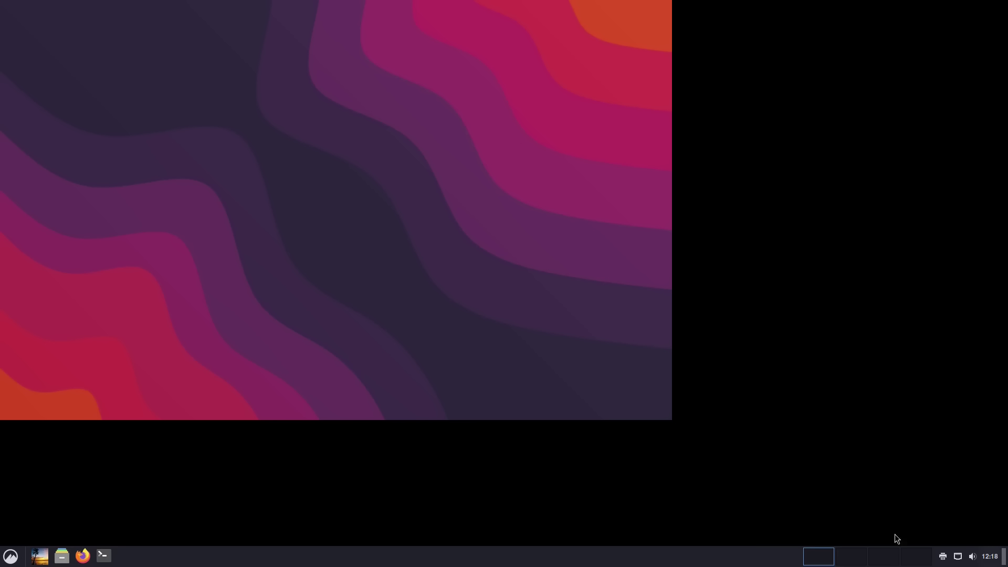
right_click(342, 286)
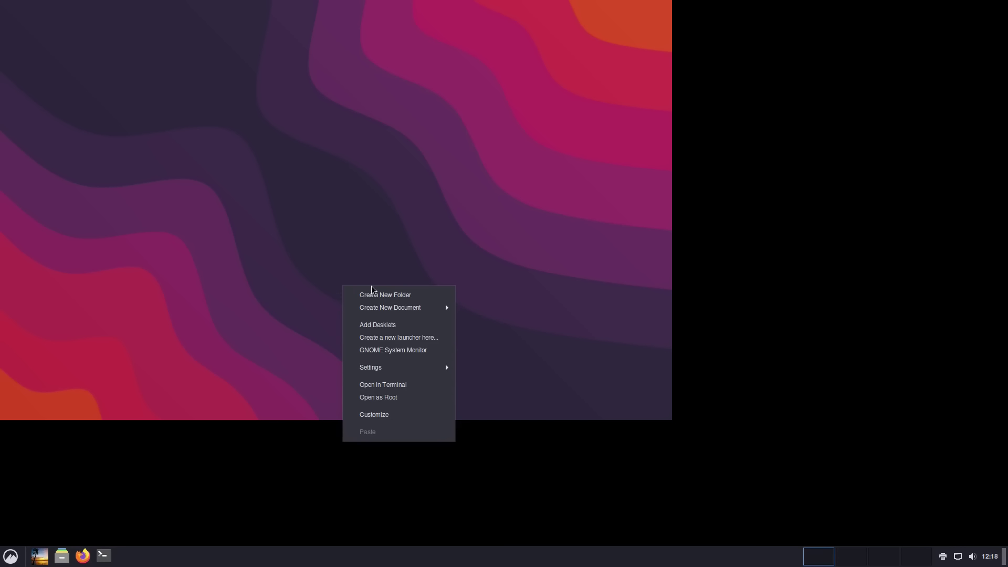
mouse_move(433, 368)
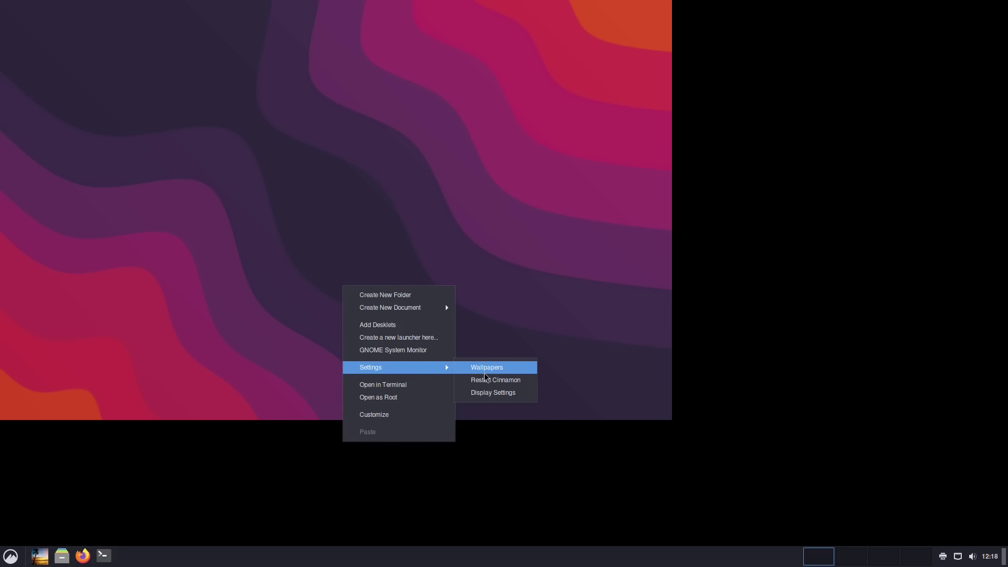
click(493, 392)
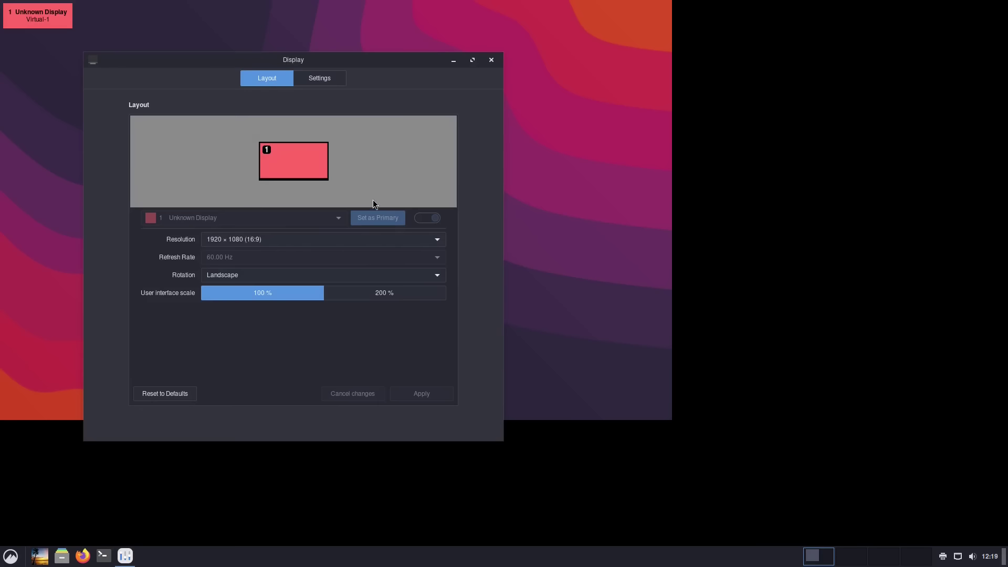
click(373, 241)
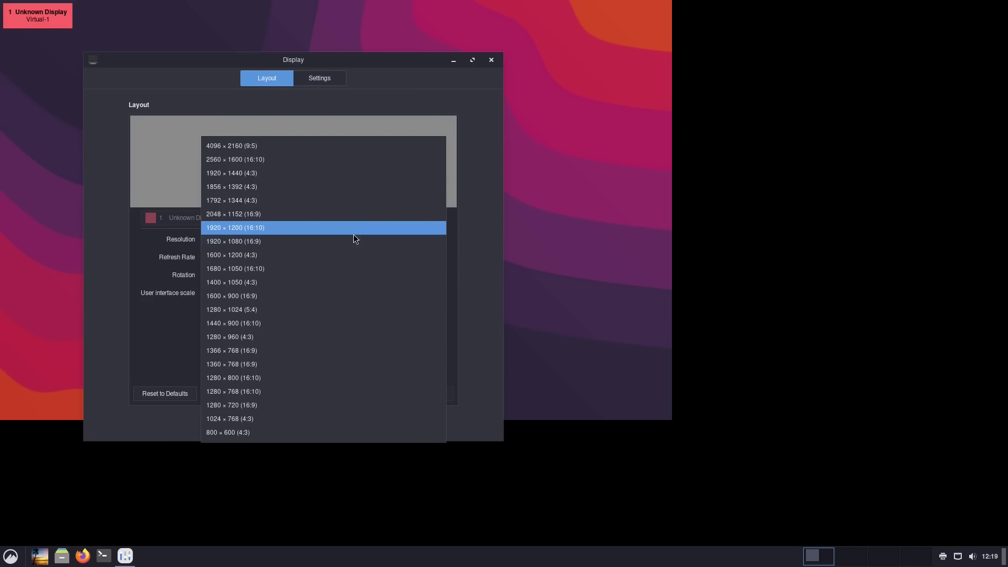
click(354, 235)
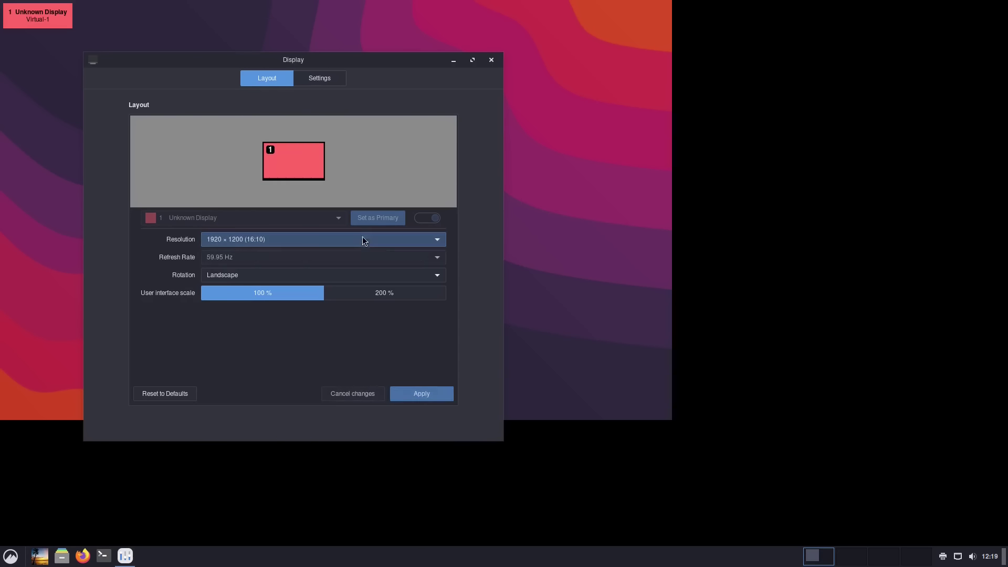
click(447, 393)
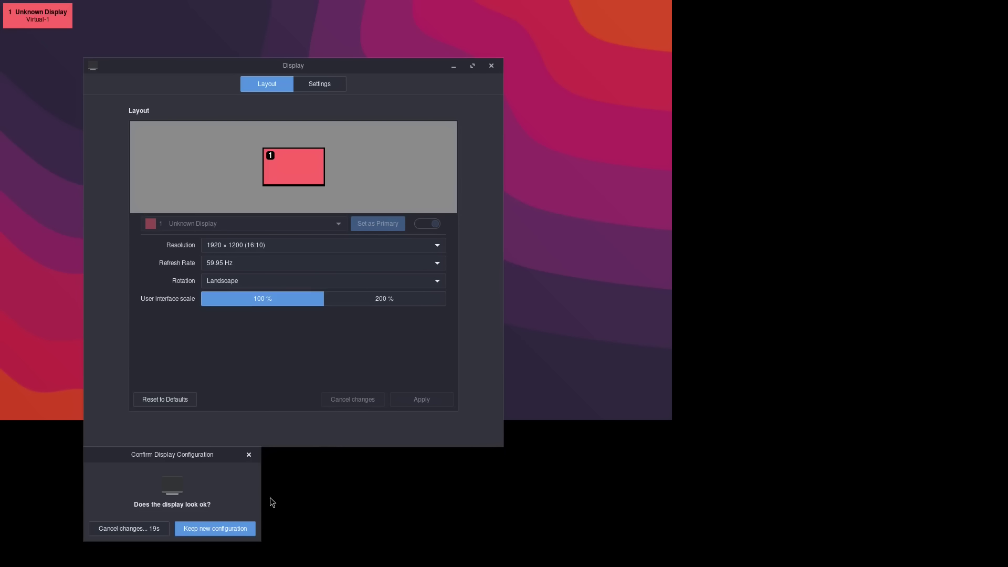
click(213, 528)
click(426, 247)
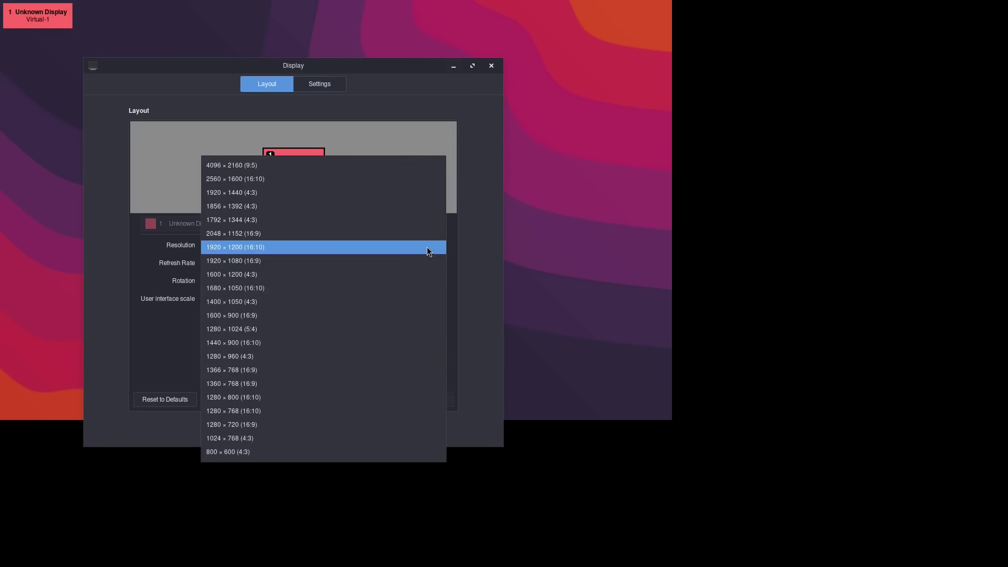
click(401, 260)
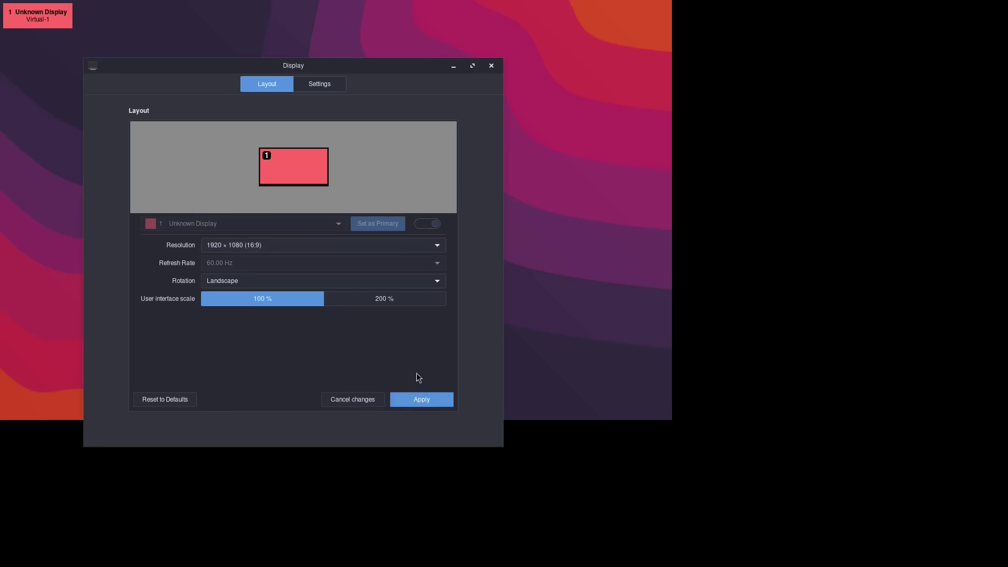
click(427, 400)
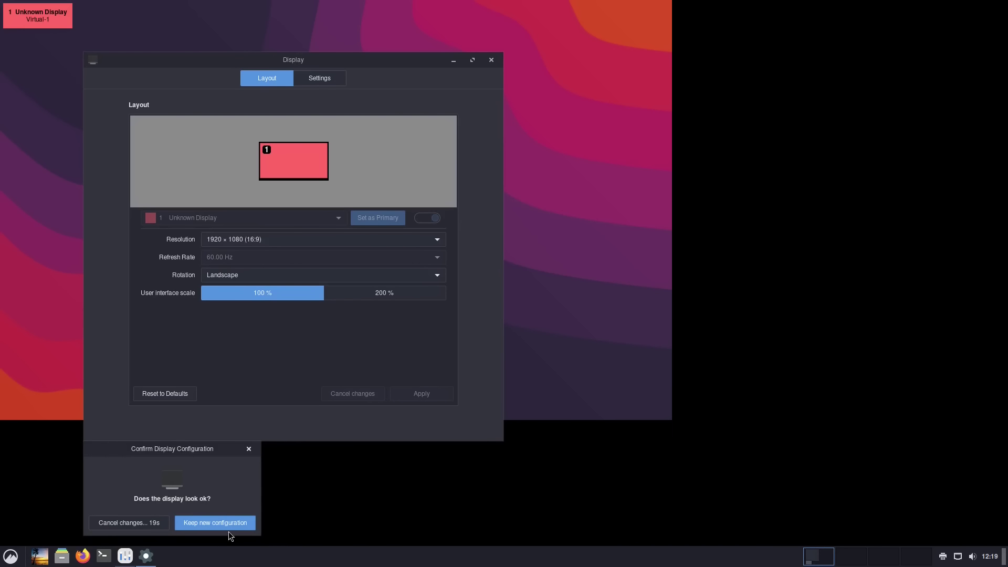
click(228, 527)
click(390, 288)
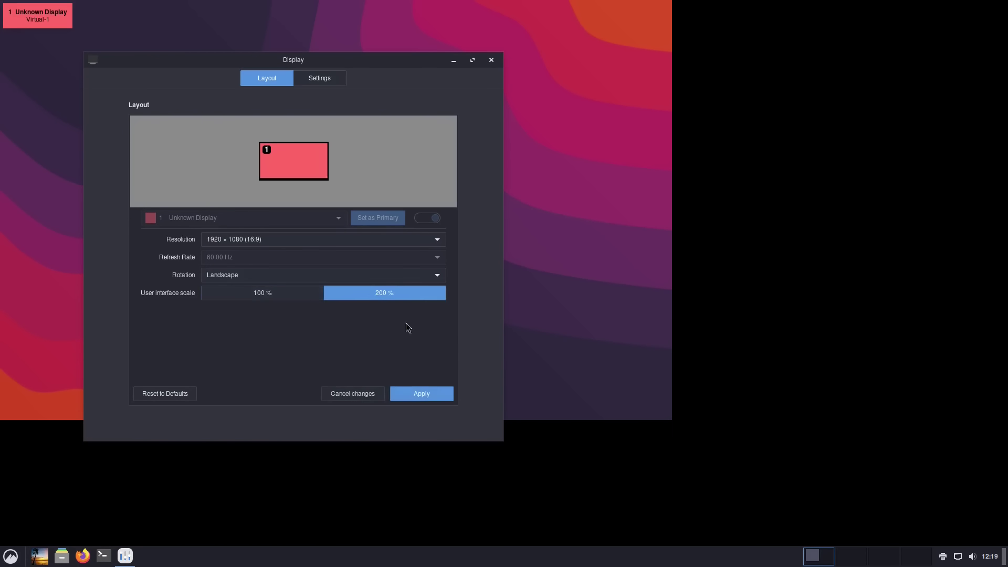
click(436, 395)
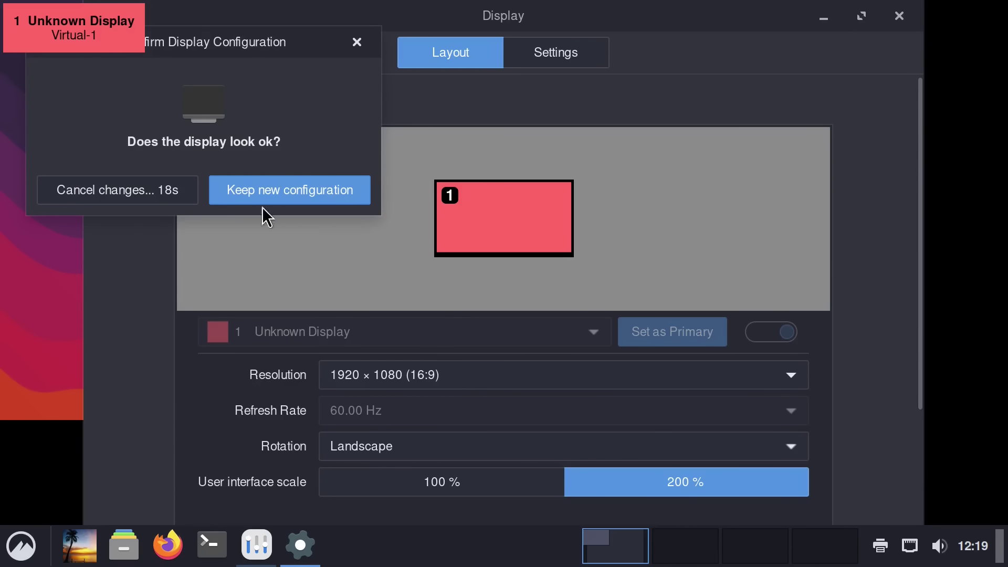
click(450, 475)
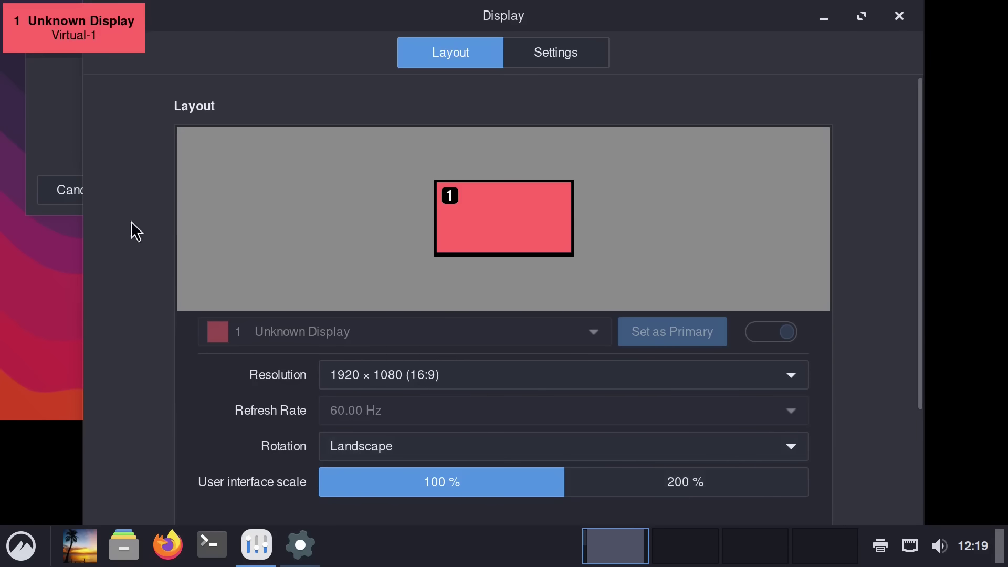
click(74, 149)
click(95, 194)
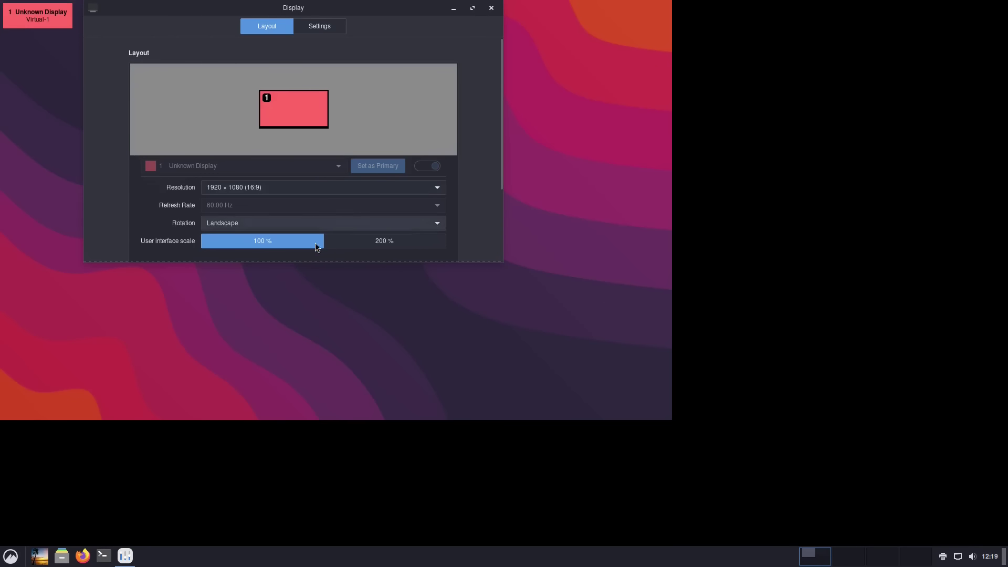
scroll(368, 226, down, 3)
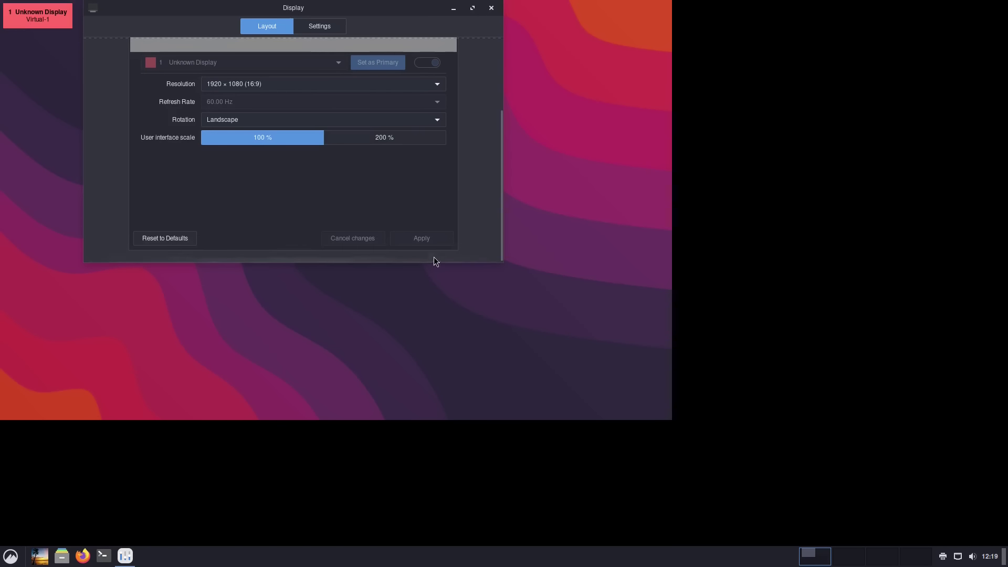
scroll(428, 239, up, 3)
scroll(429, 227, down, 1)
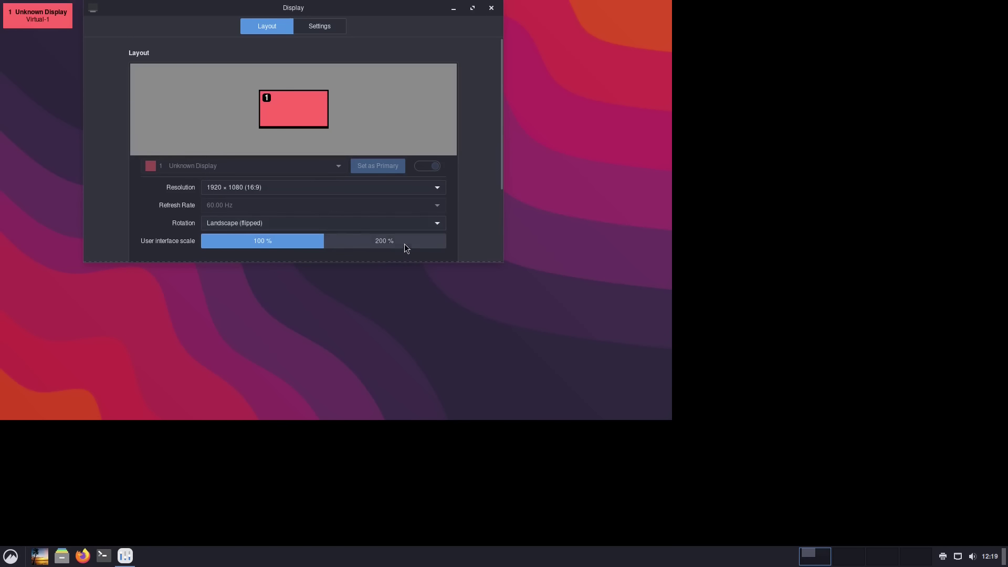
scroll(404, 243, down, 3)
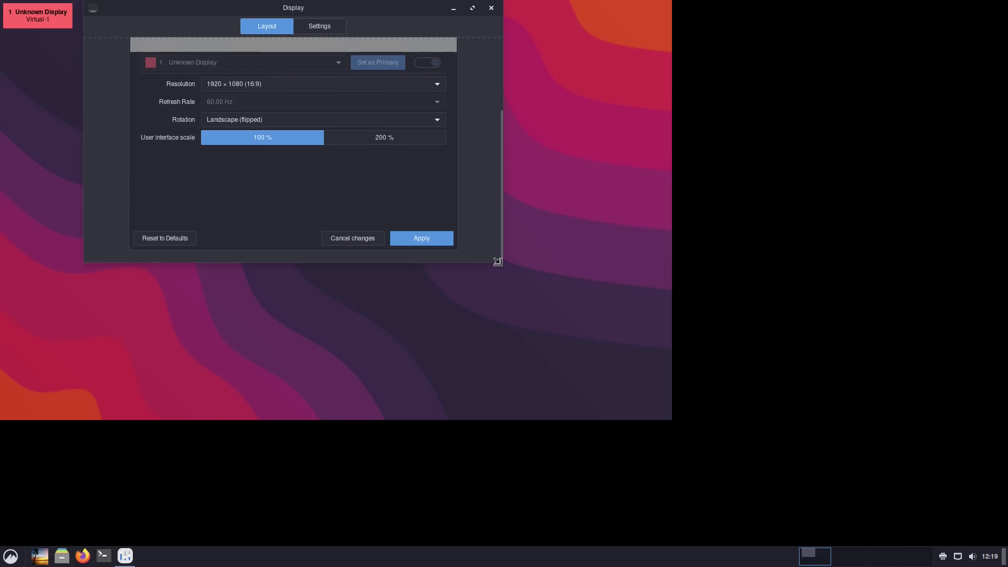
click(421, 238)
drag(364, 11, 550, 95)
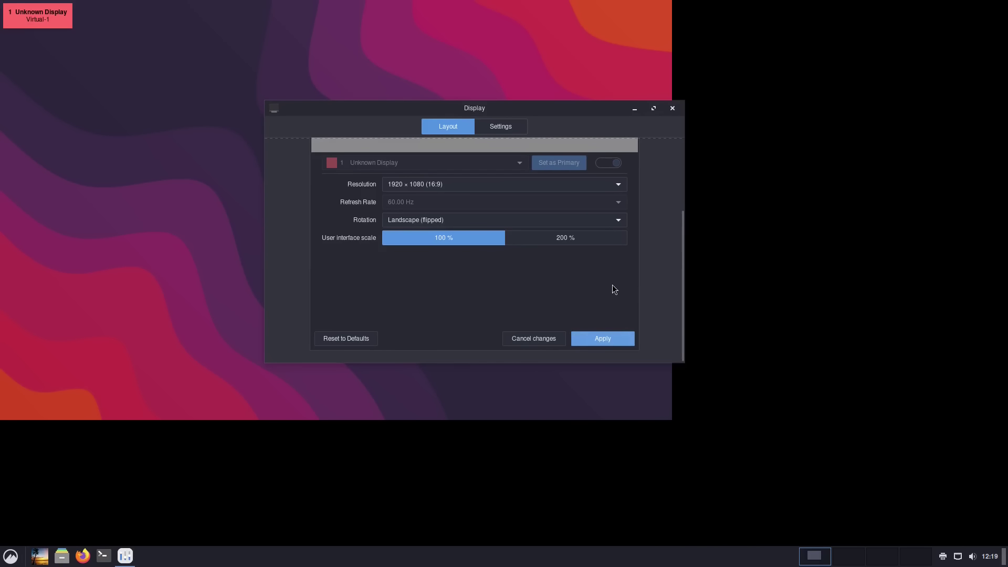
click(672, 107)
Open and close a taskbar terminal, then show the desktop's Create New Document submenu
click(104, 556)
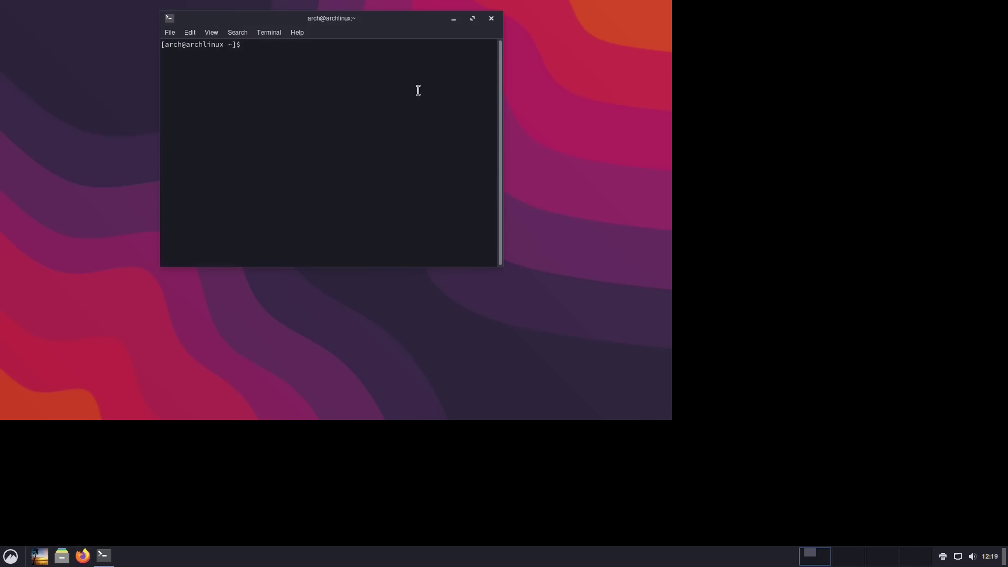
click(491, 19)
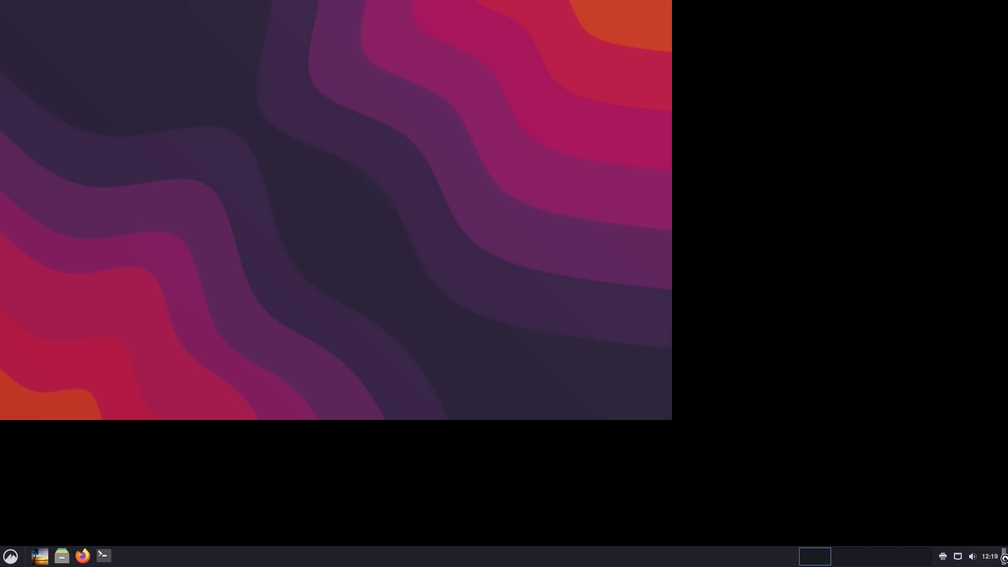
right_click(405, 213)
mouse_move(476, 234)
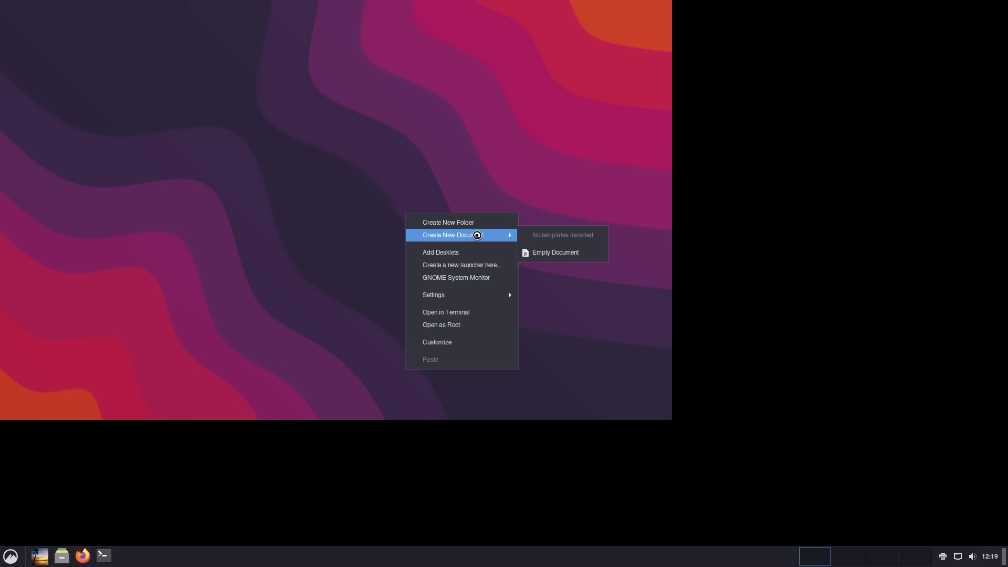